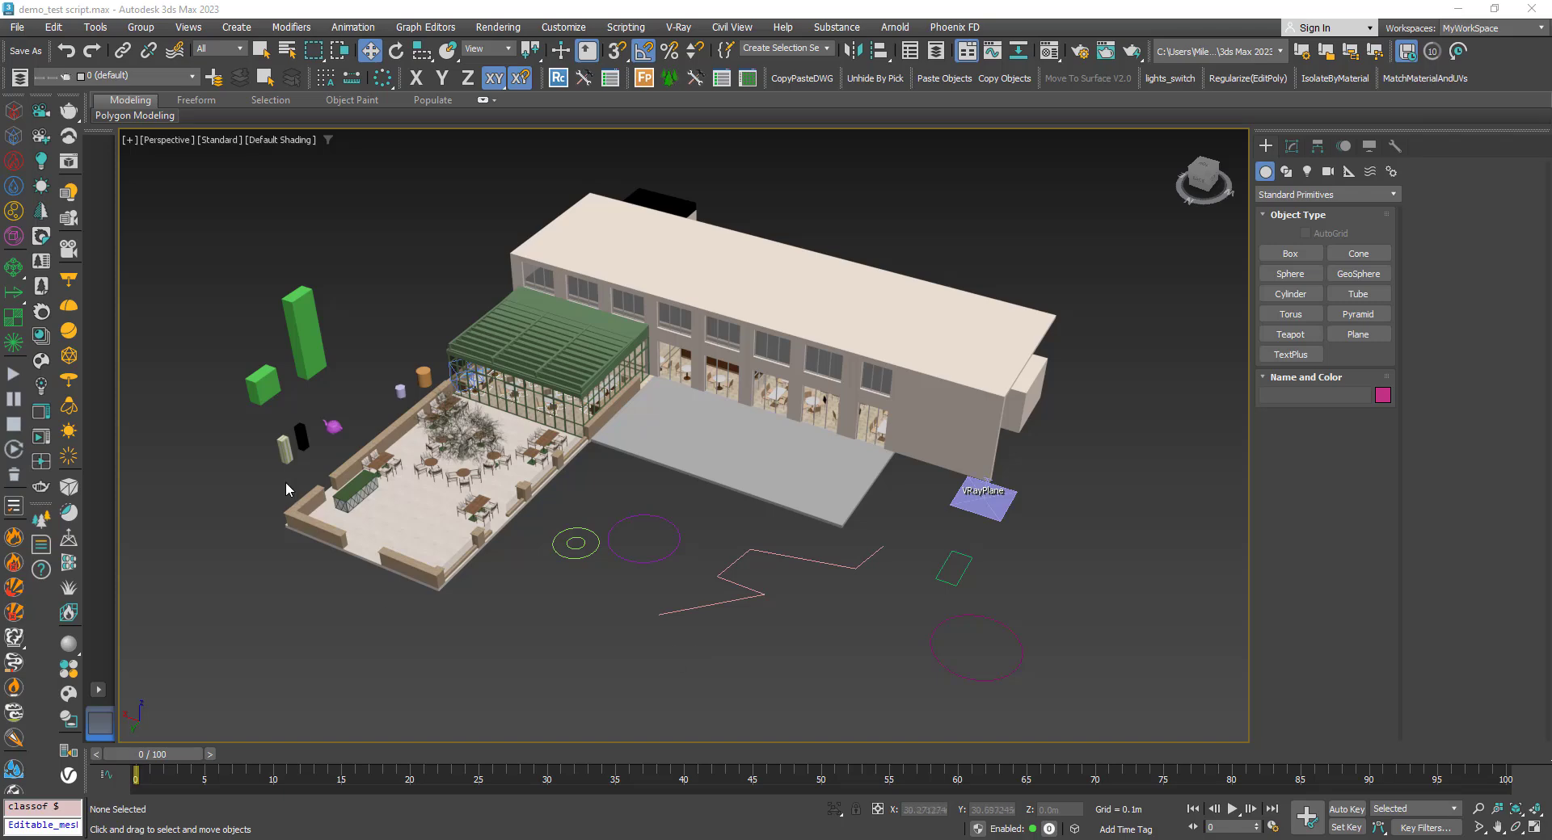
Step: Select the narrow side polygon of the tall green box's Edit Mesh, frame it in the viewport, and leave polygon editing
left_click(311, 356)
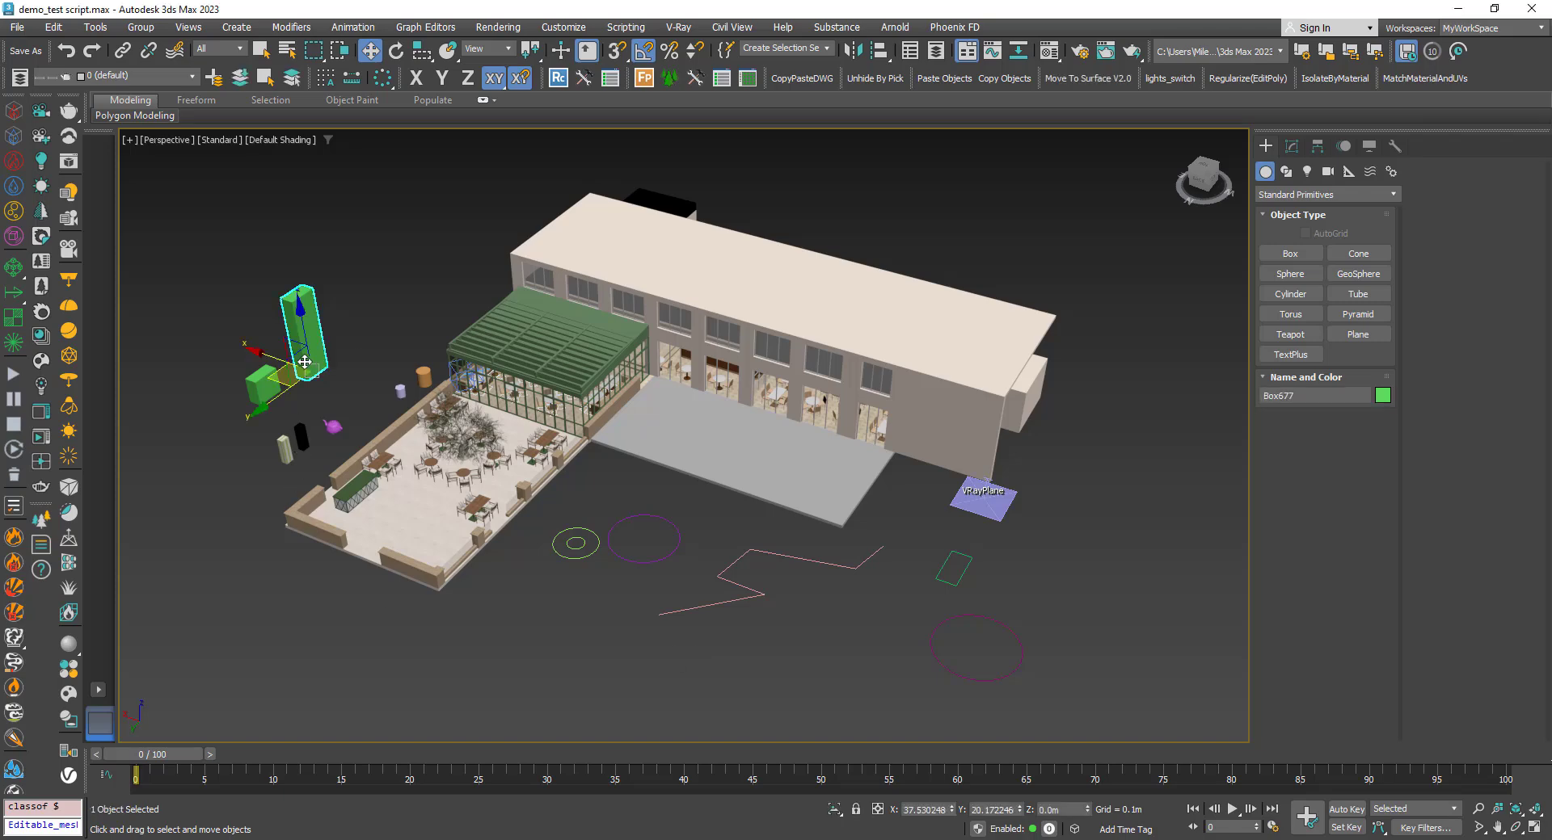
left_click(1293, 148)
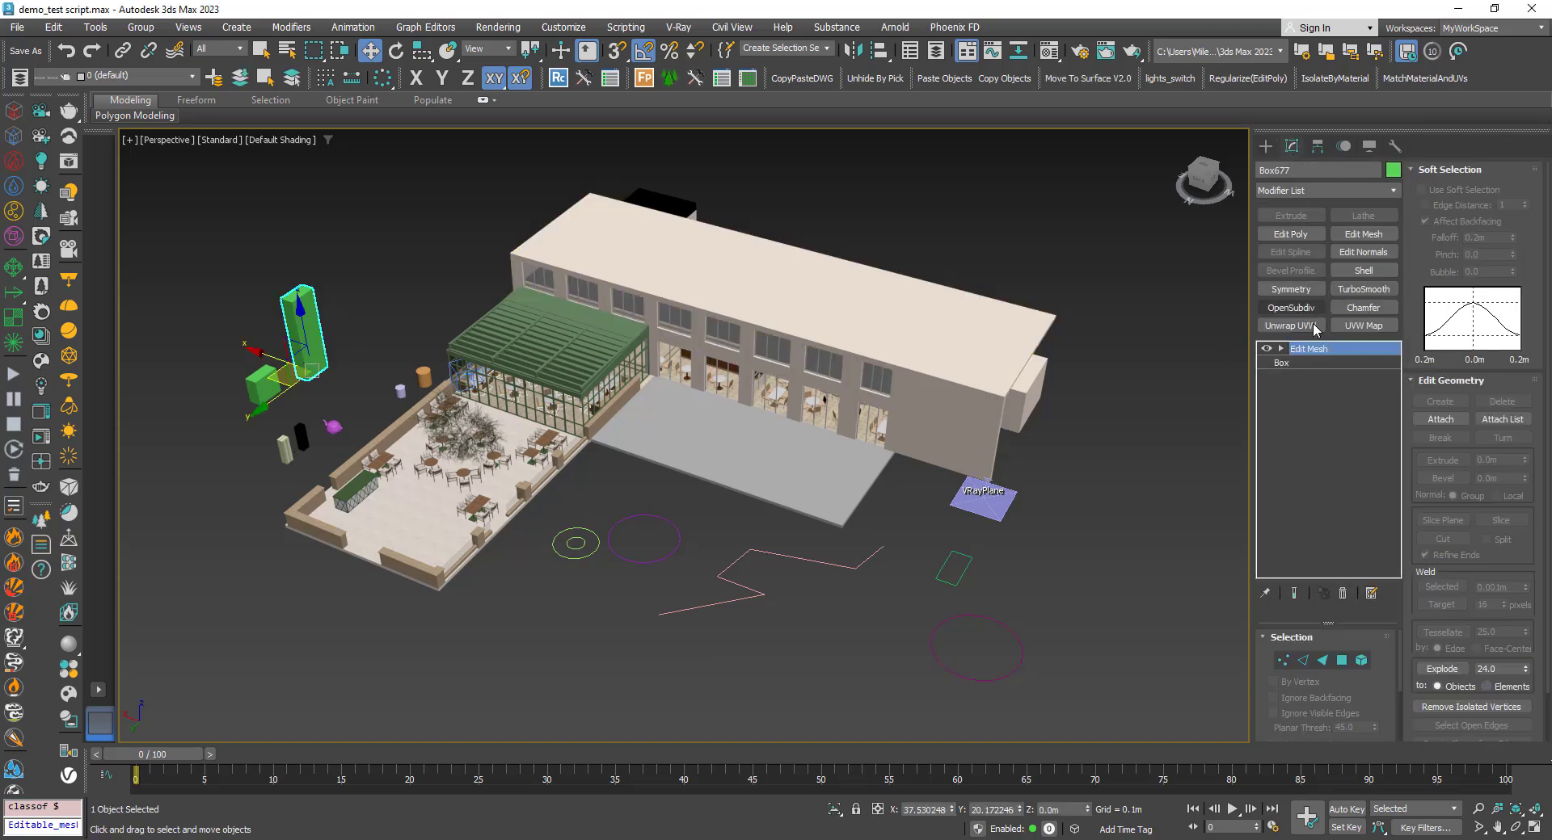
left_click(1342, 660)
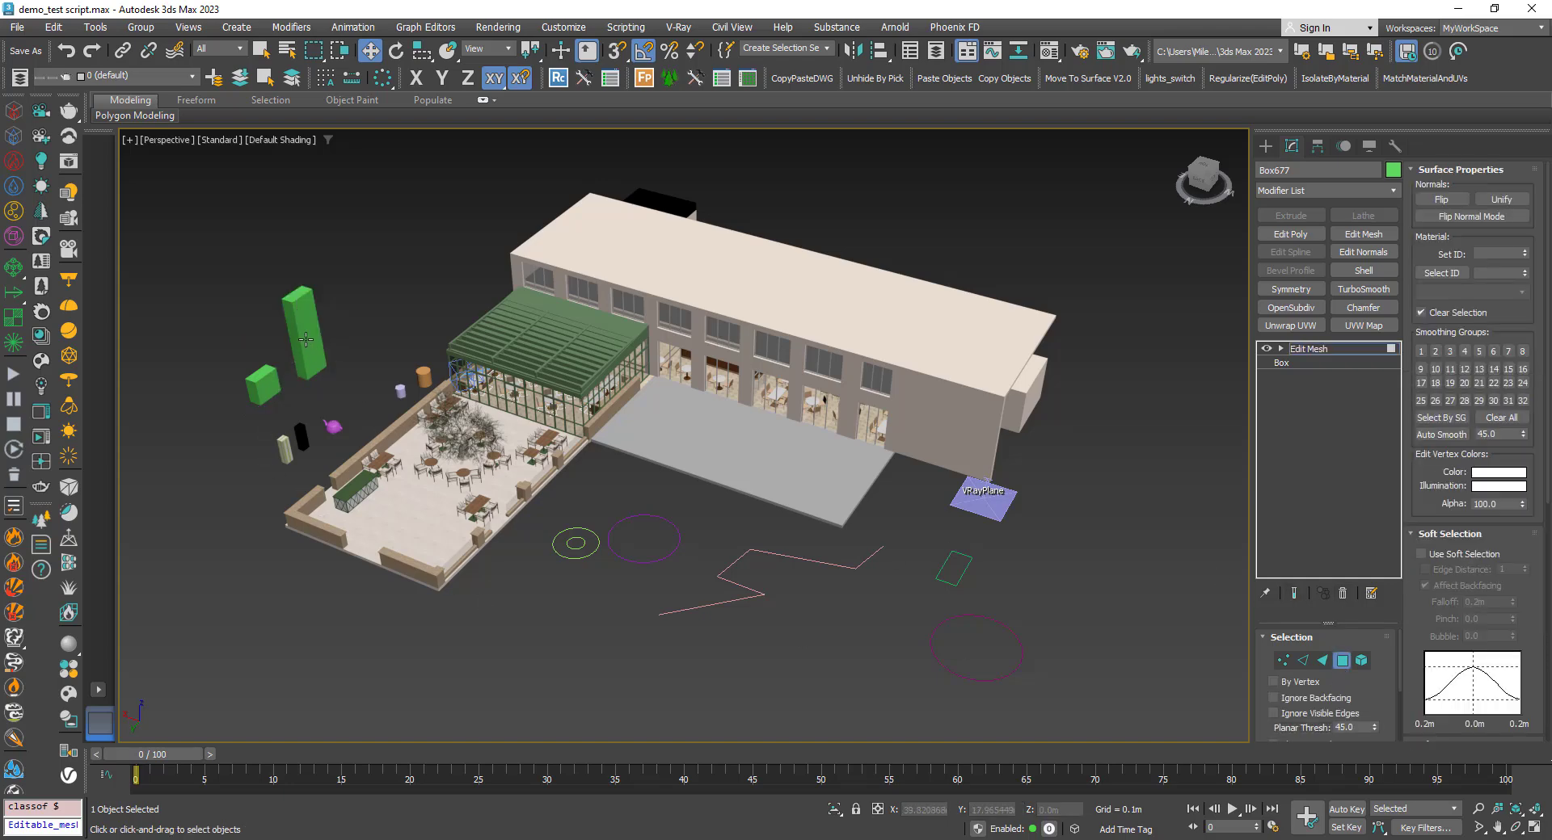
left_click(304, 365)
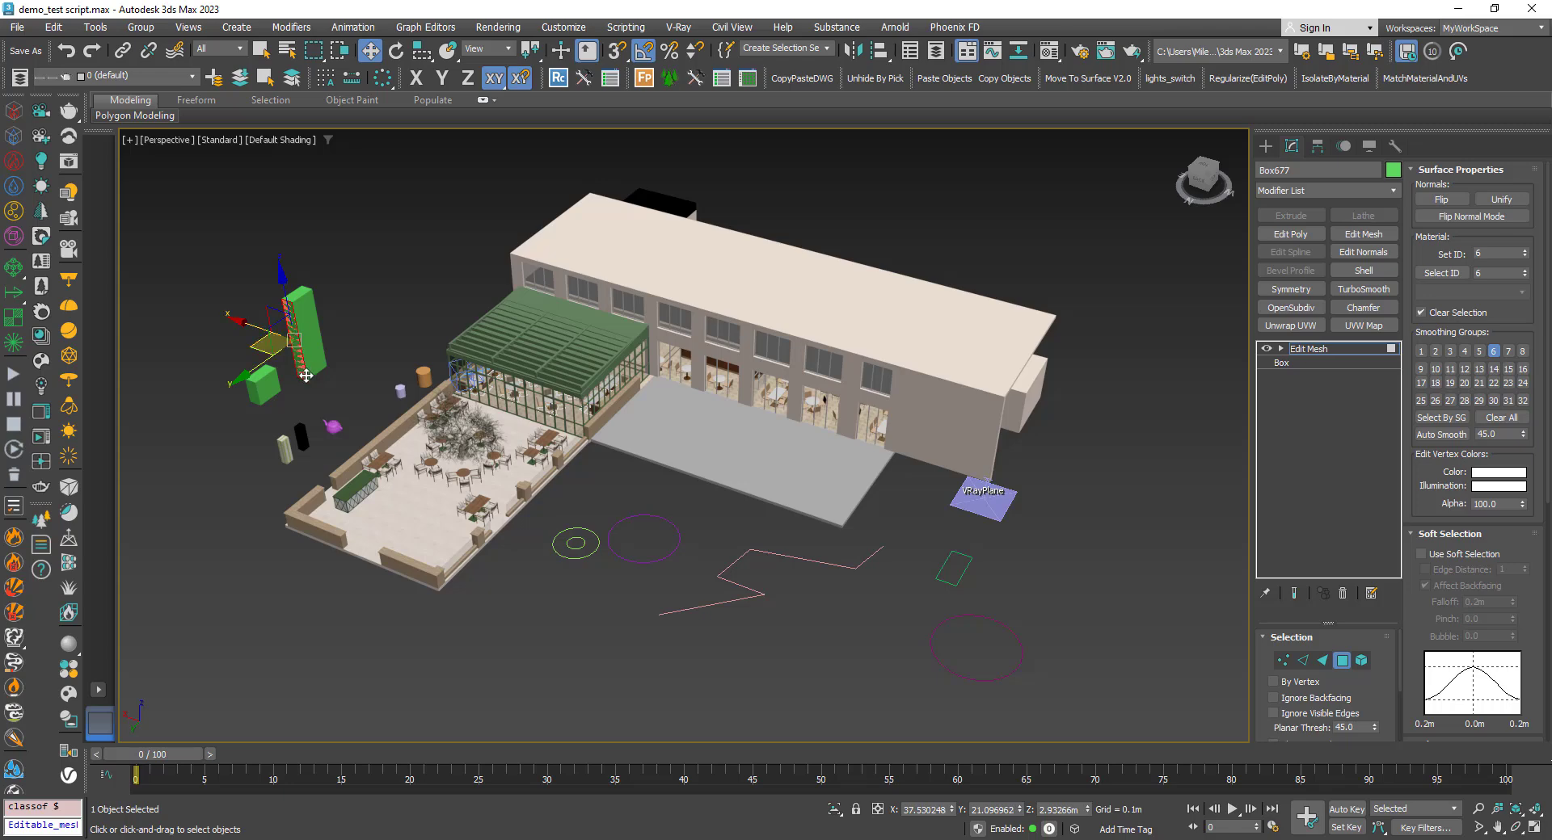
key("z")
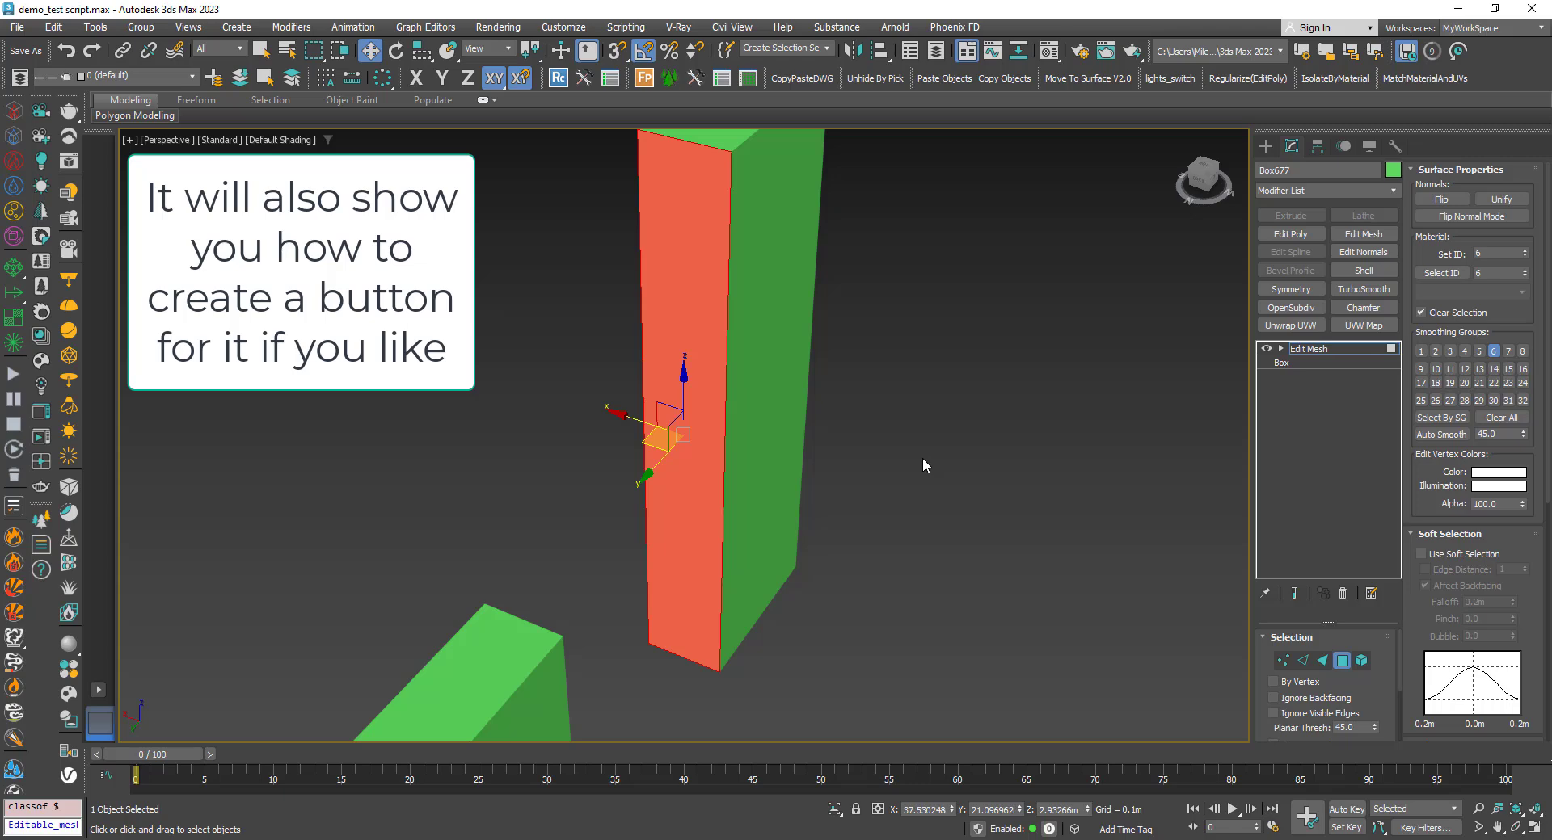
scroll(621, 455, "down", 6)
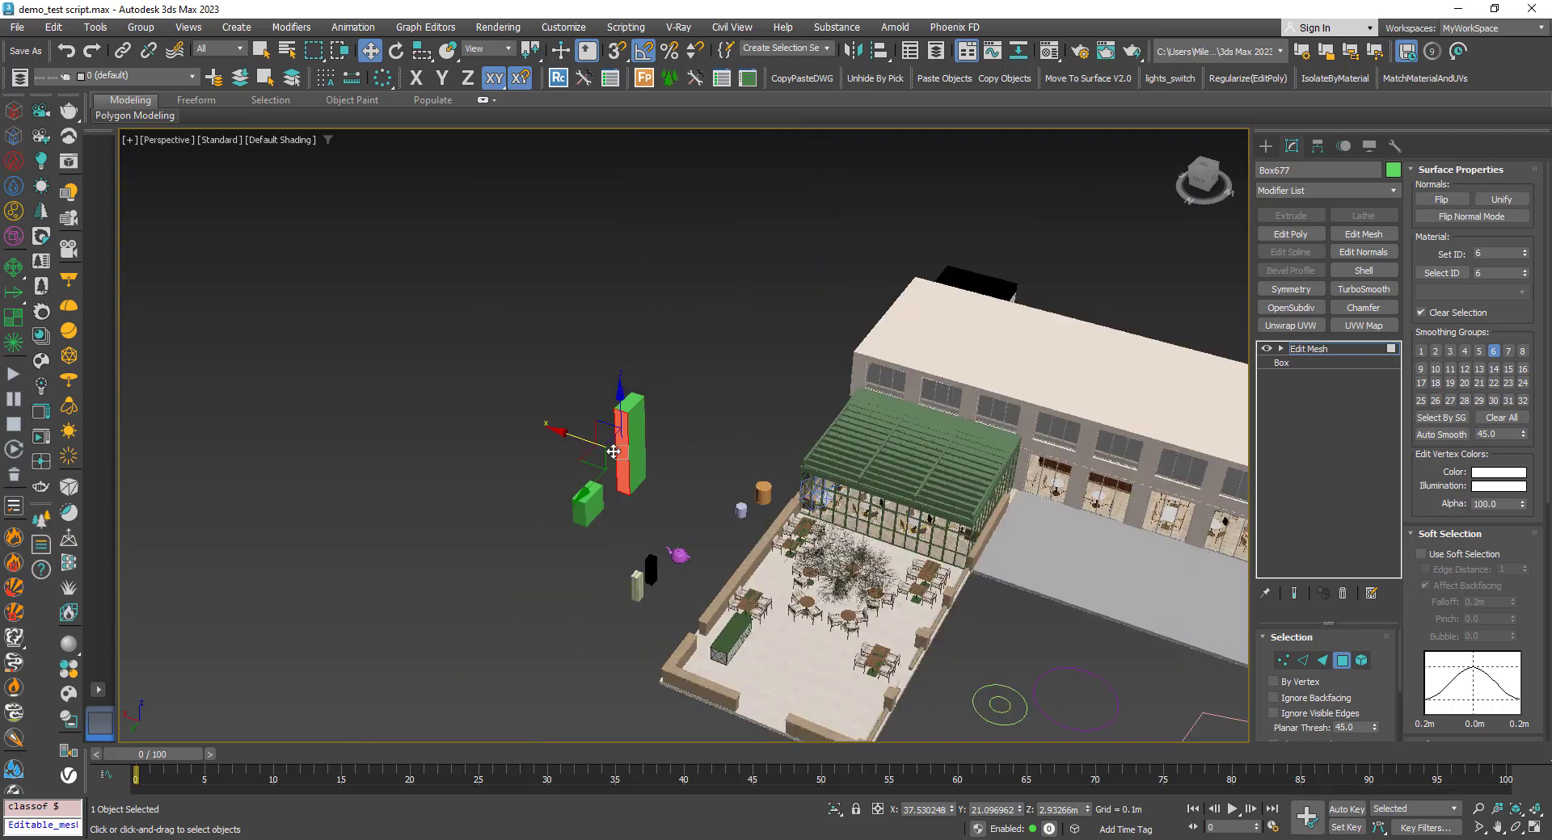
scroll(1030, 638, "up", 3)
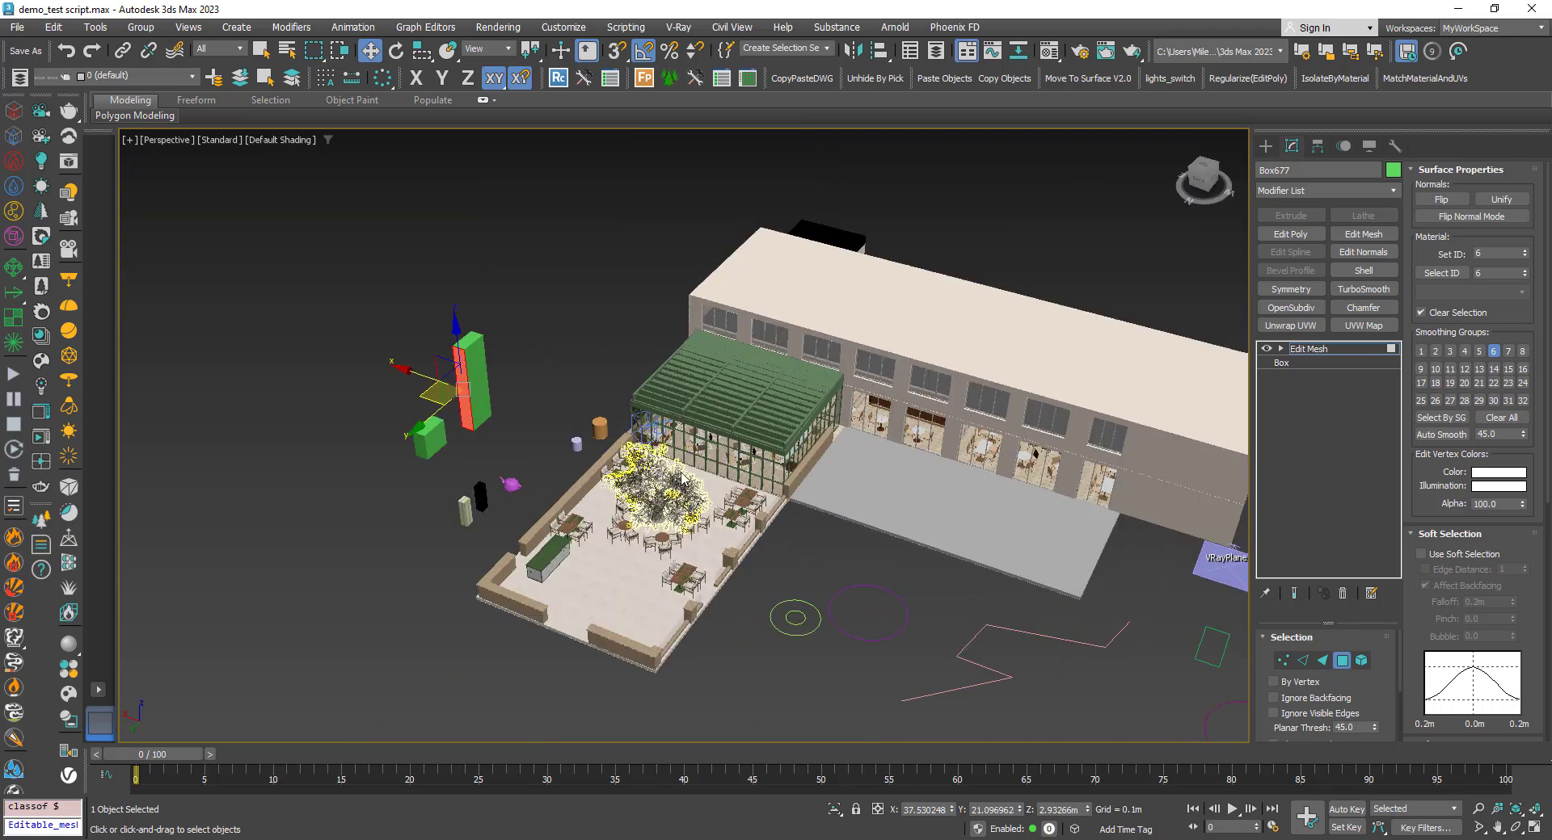
left_click(1326, 350)
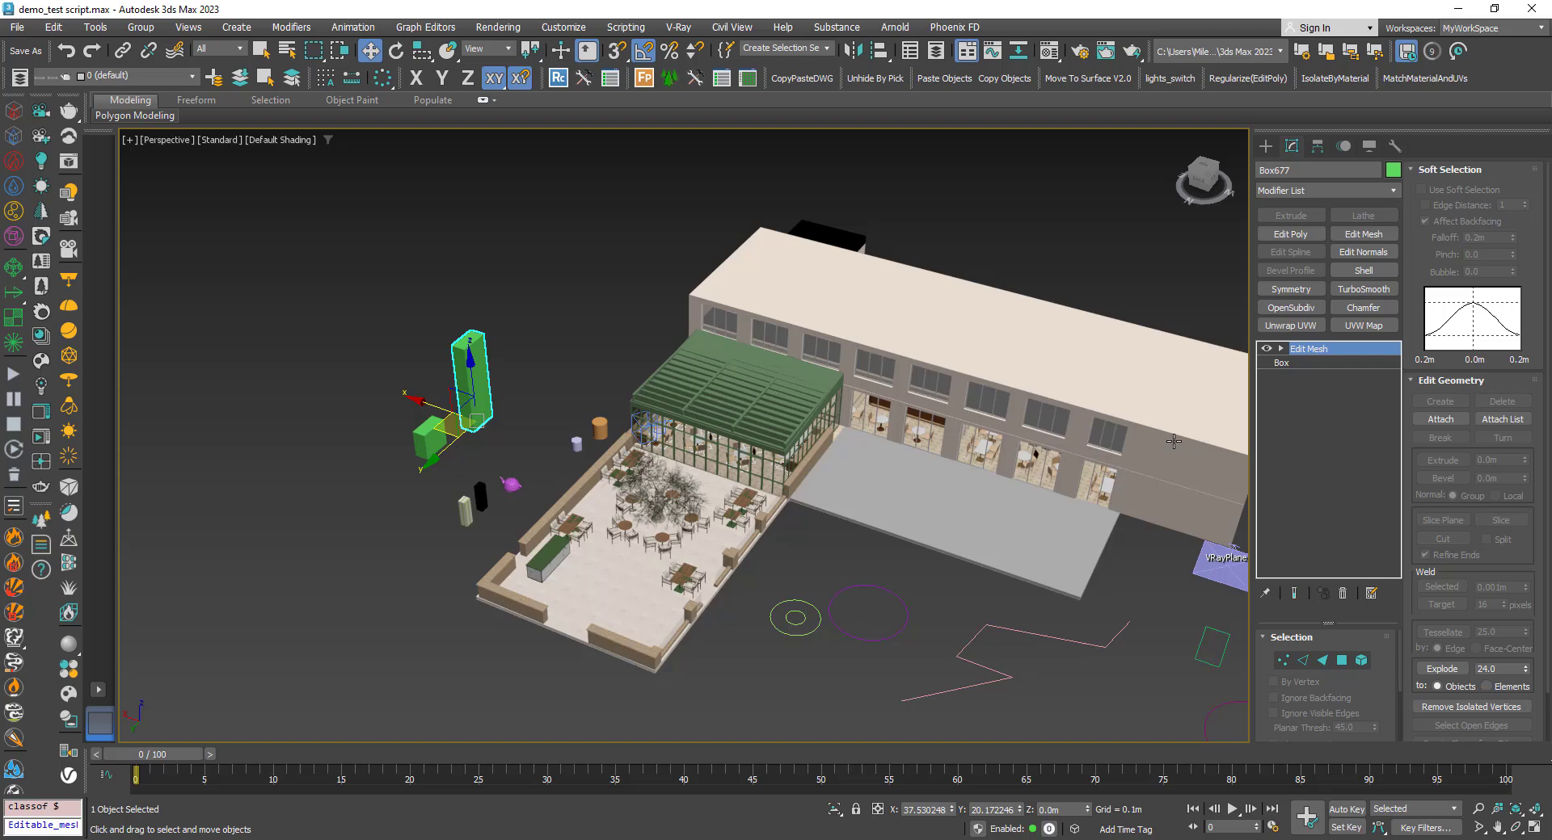
Step: Select the end vertex of the zigzag line nearest the building and frame that vertex in the viewport
left_click(994, 626)
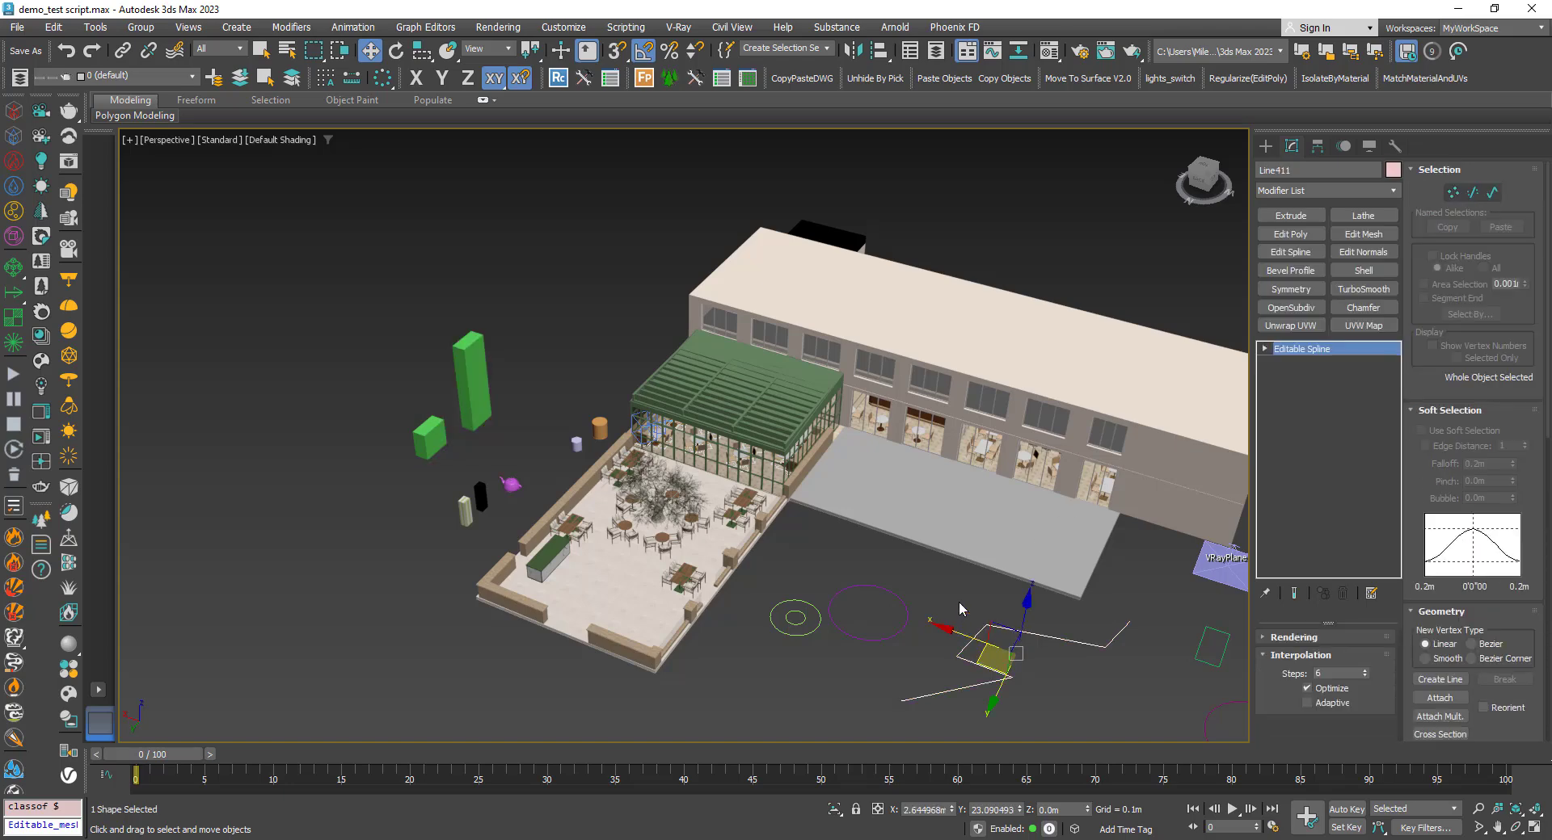
key("z")
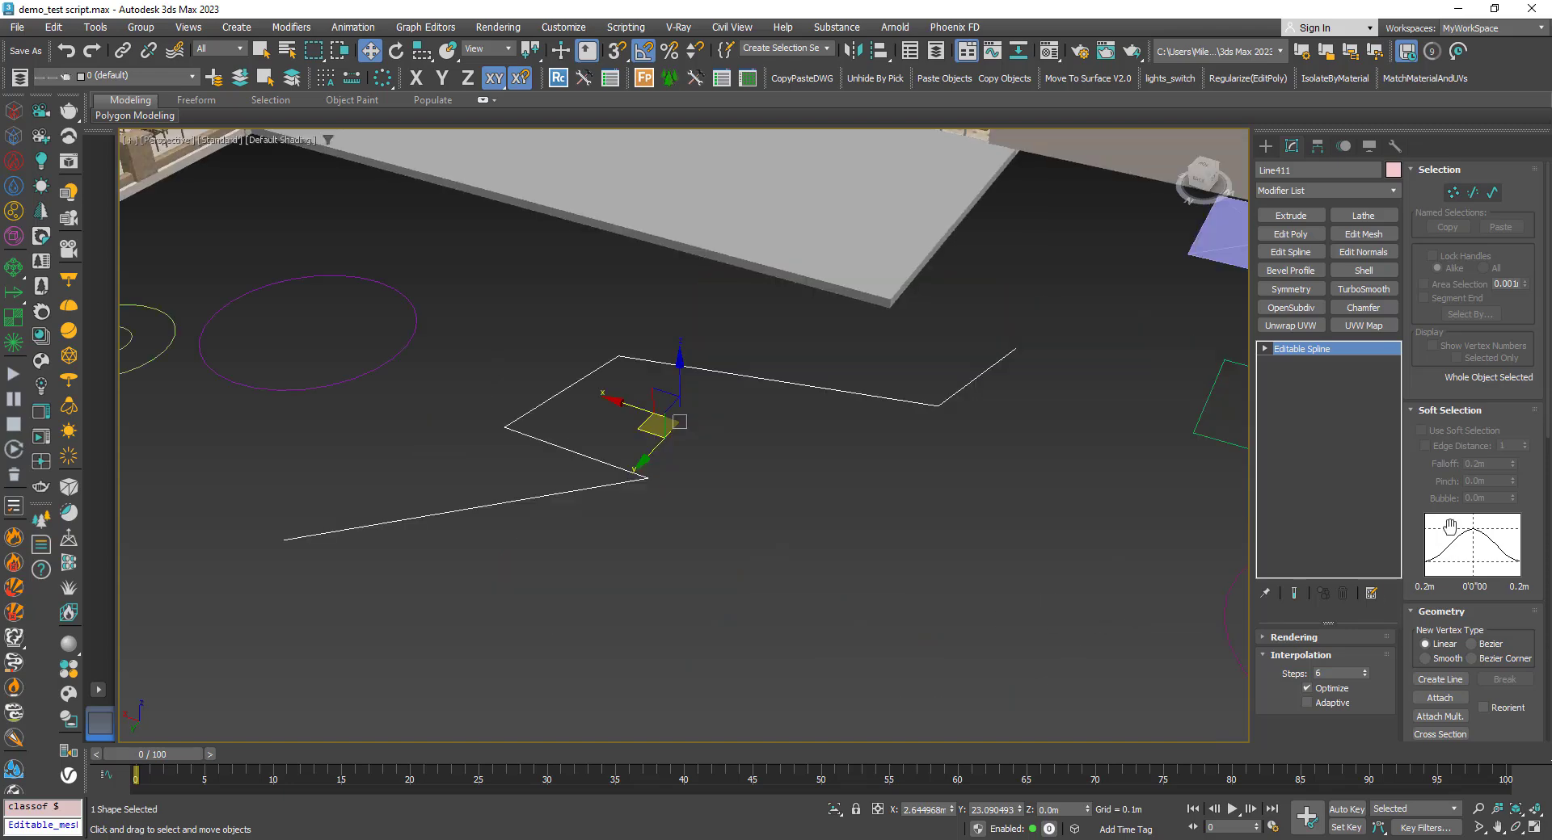
left_click(1452, 192)
left_click_drag(992, 312, 1043, 395)
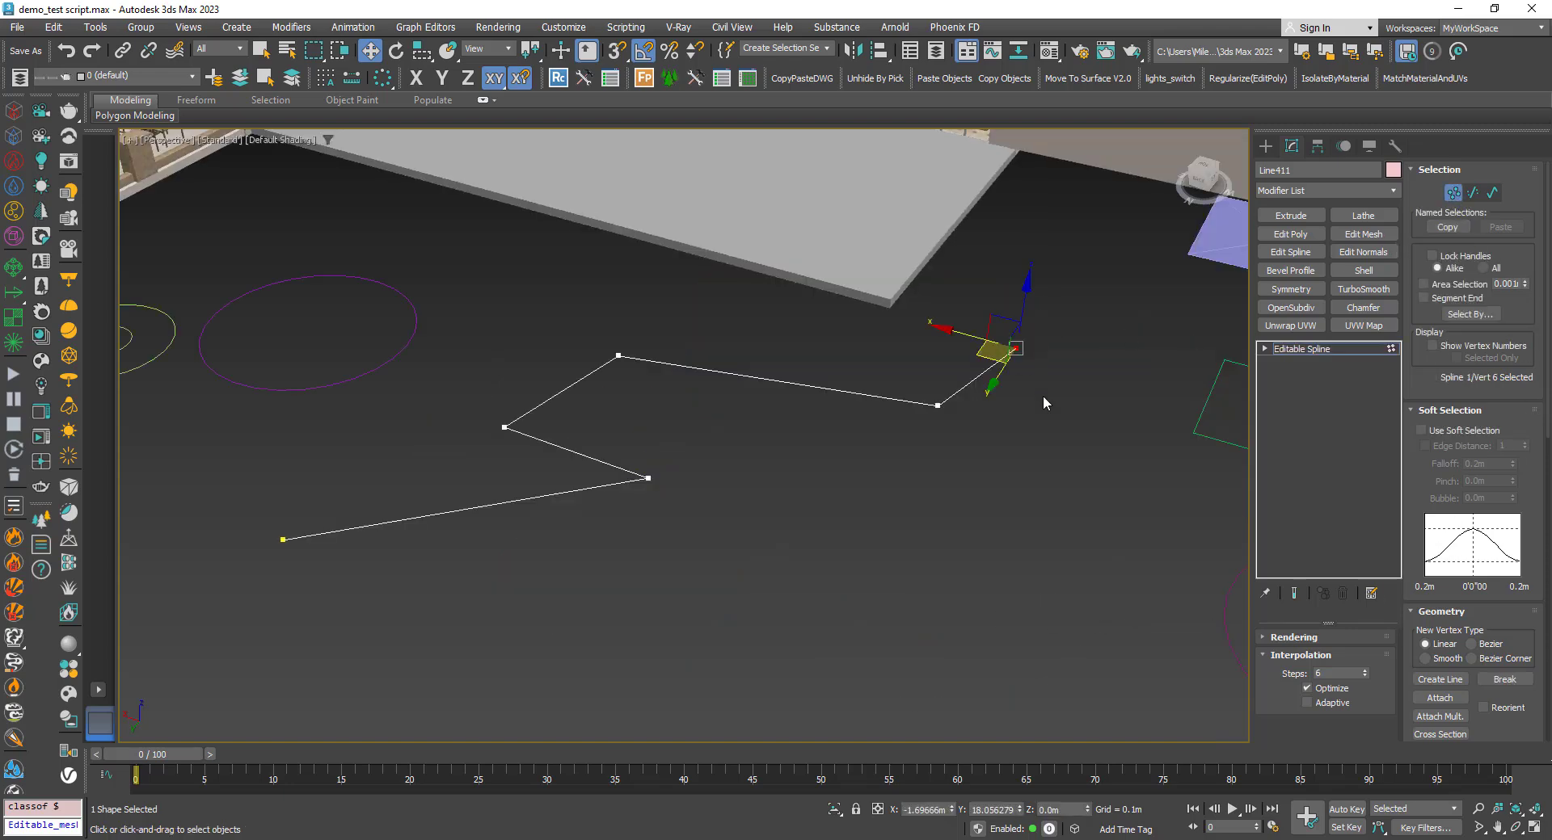
key("z")
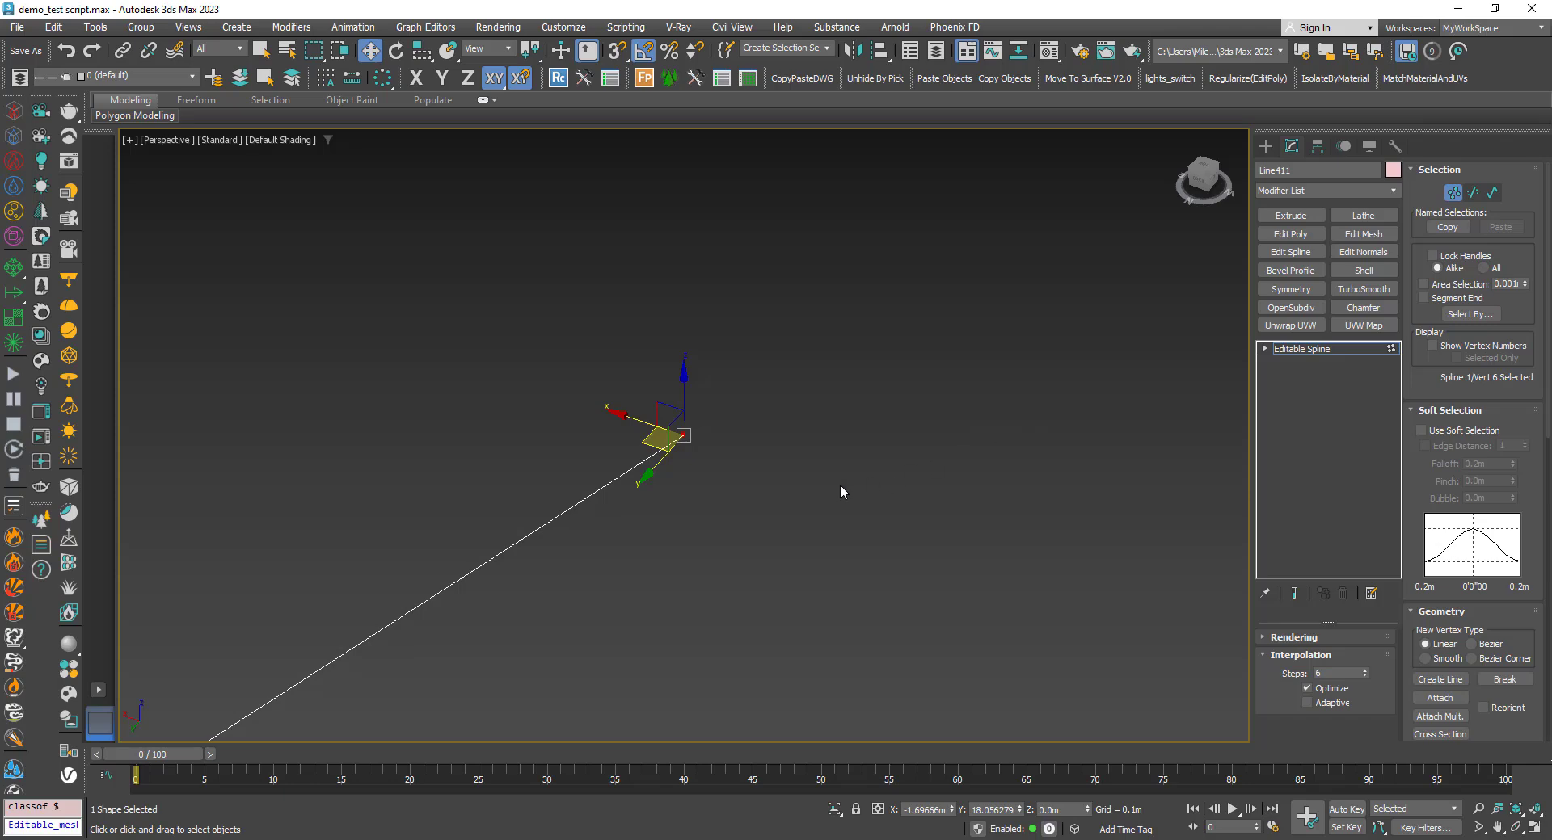
Step: Clear the vertex selection, frame the whole zigzag line, and leave vertex editing
left_click(789, 473)
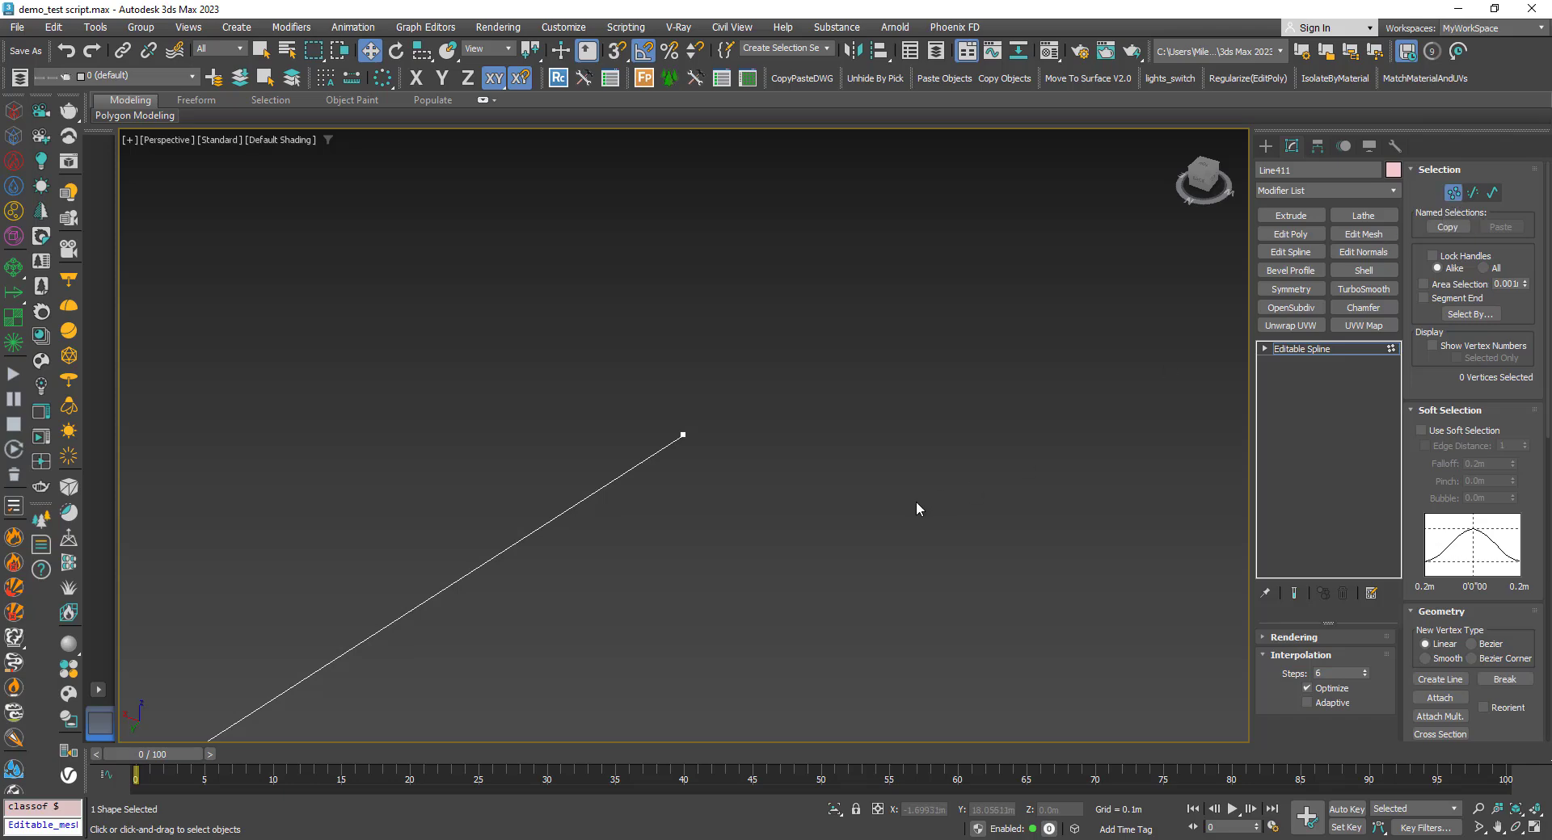
key("z")
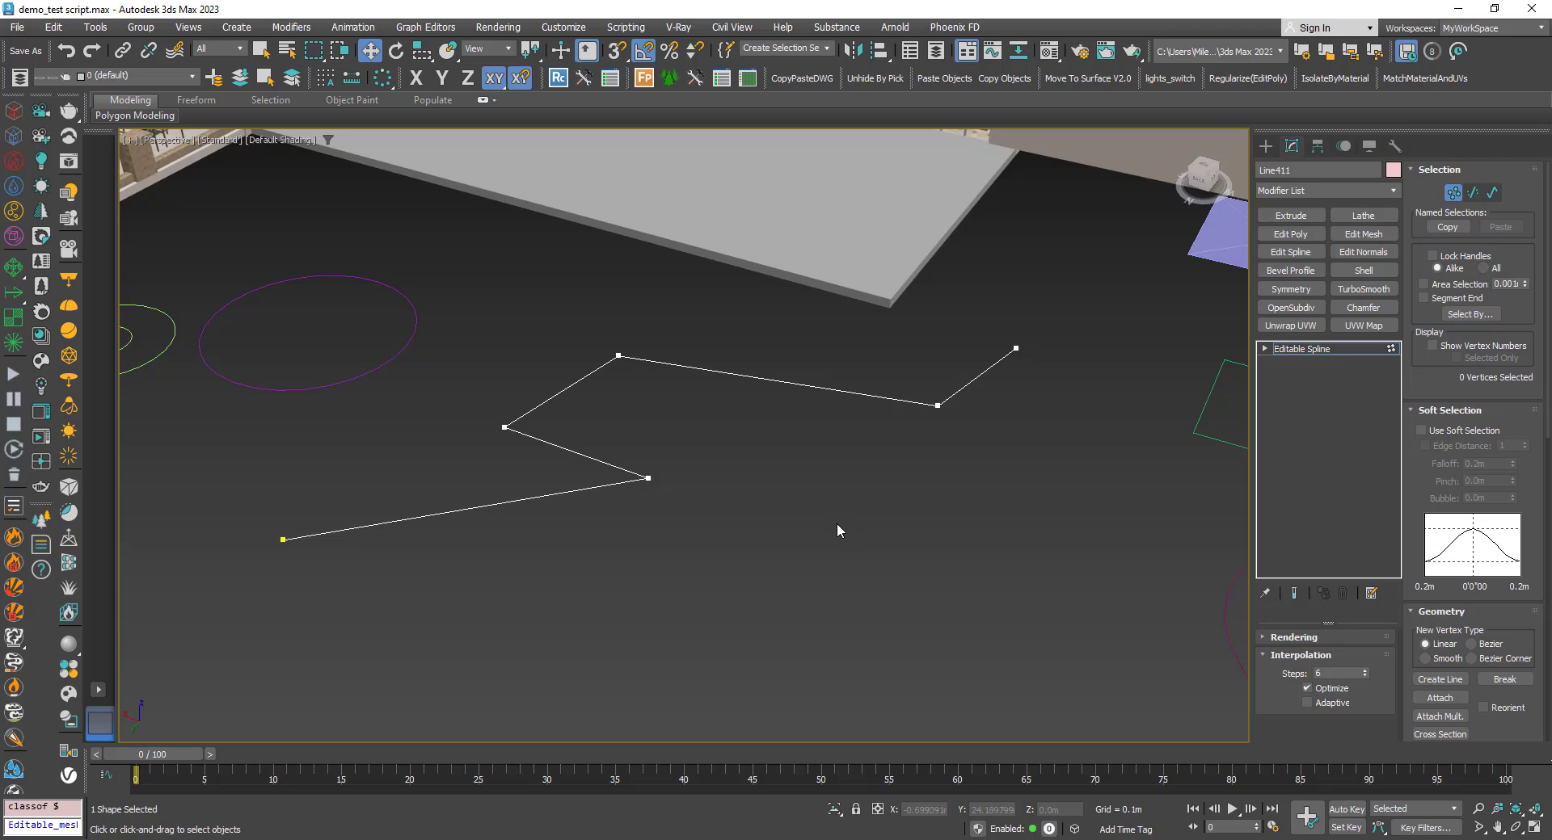
scroll(871, 546, "down", 5)
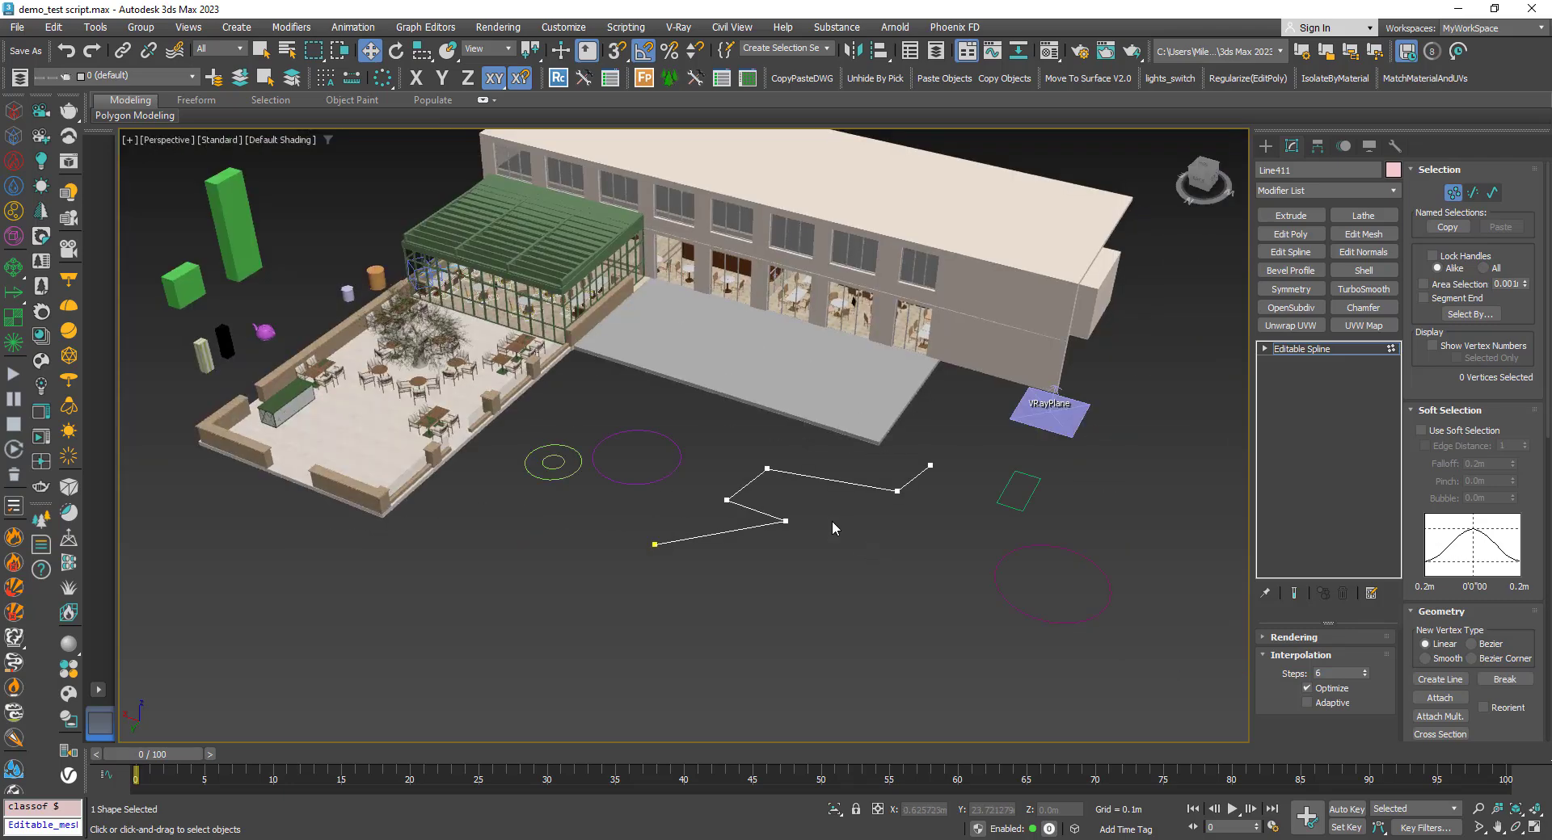
middle_click_drag(833, 527, 837, 573)
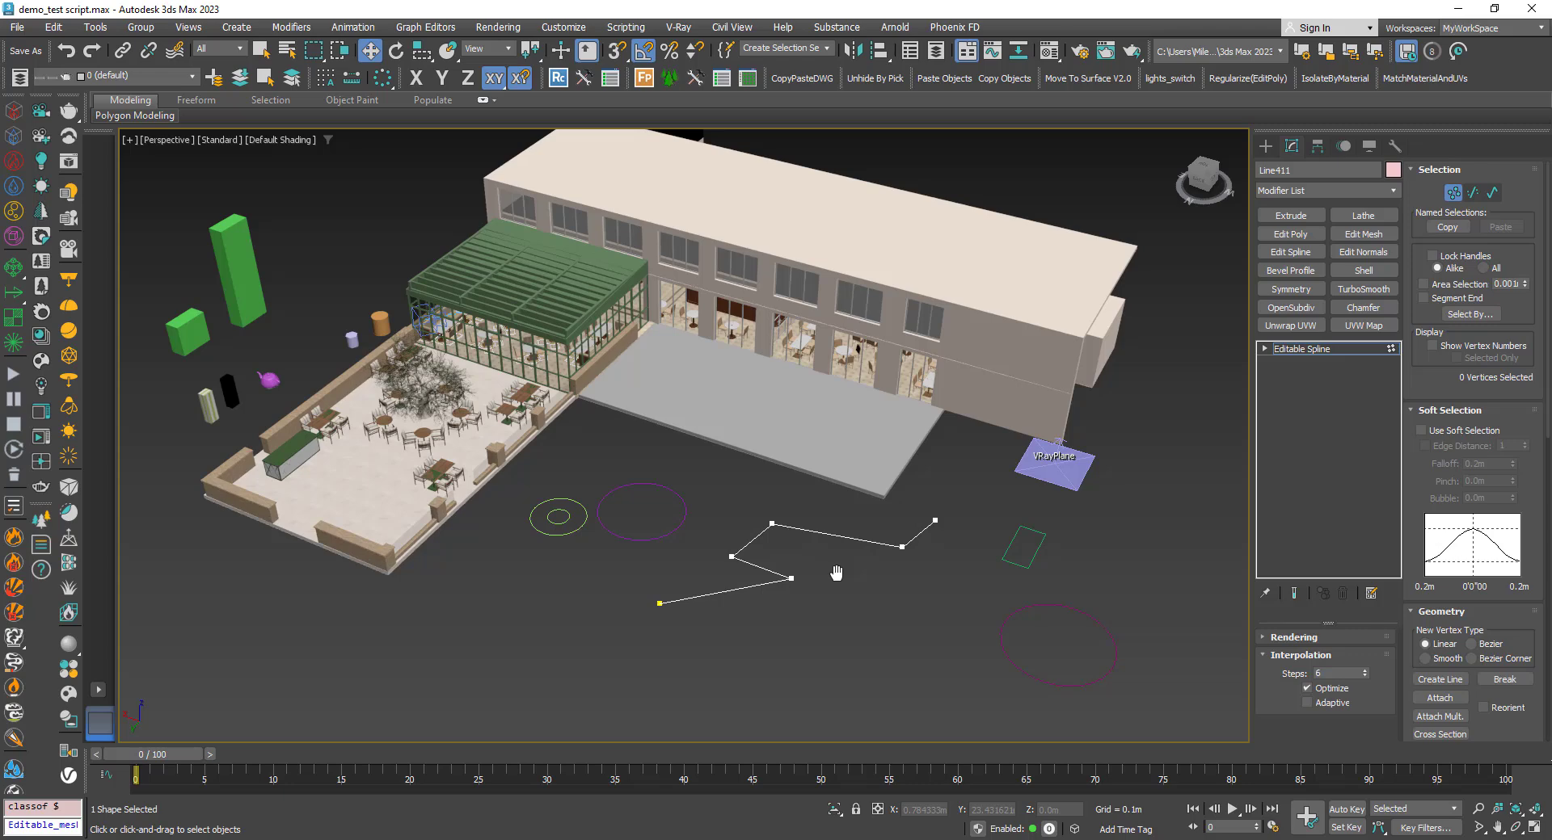
middle_click_drag(838, 575, 849, 596)
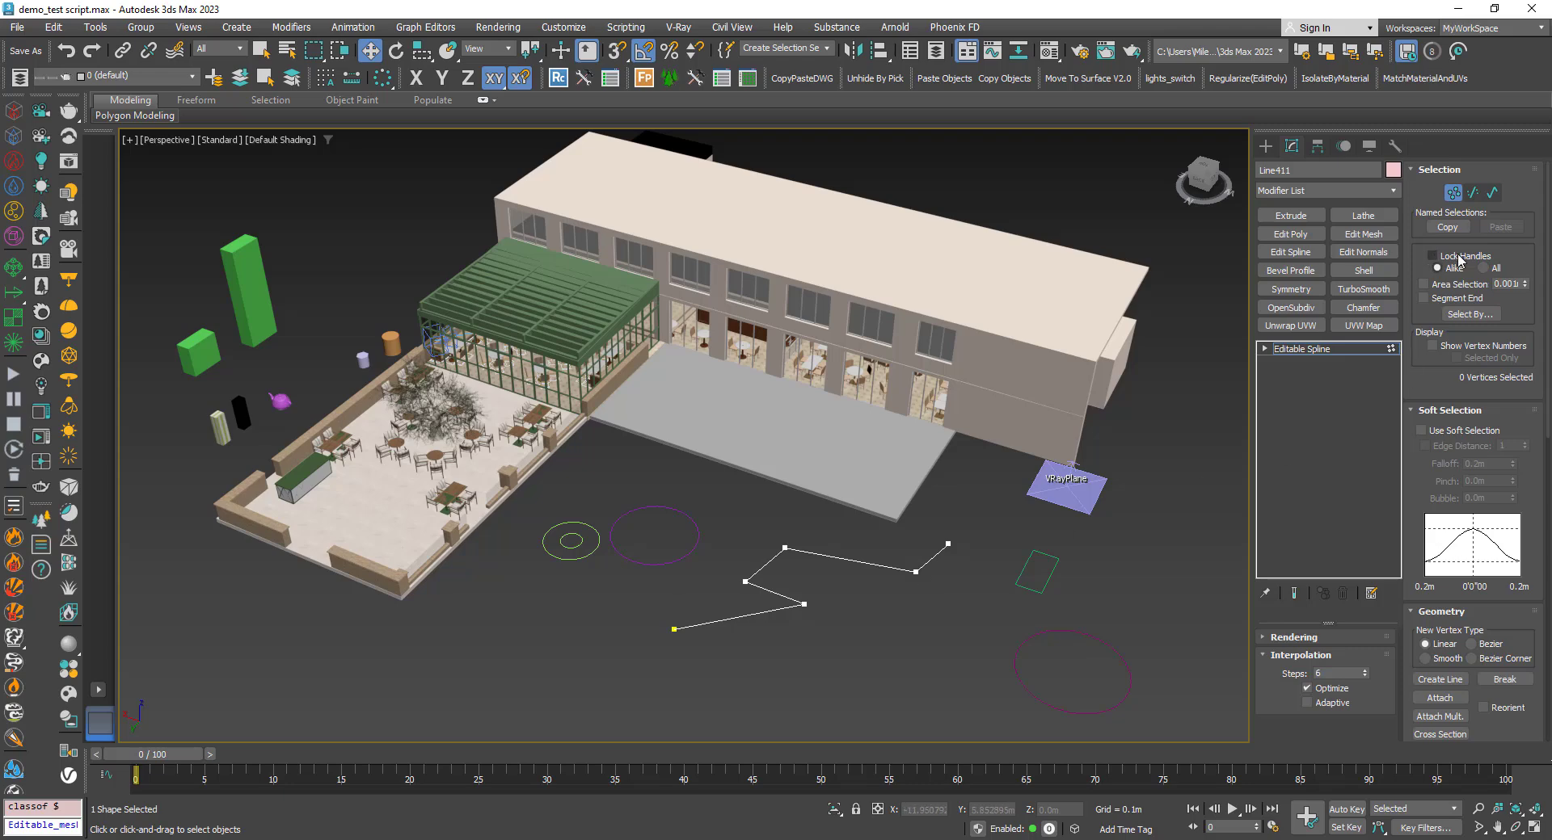
left_click(1459, 198)
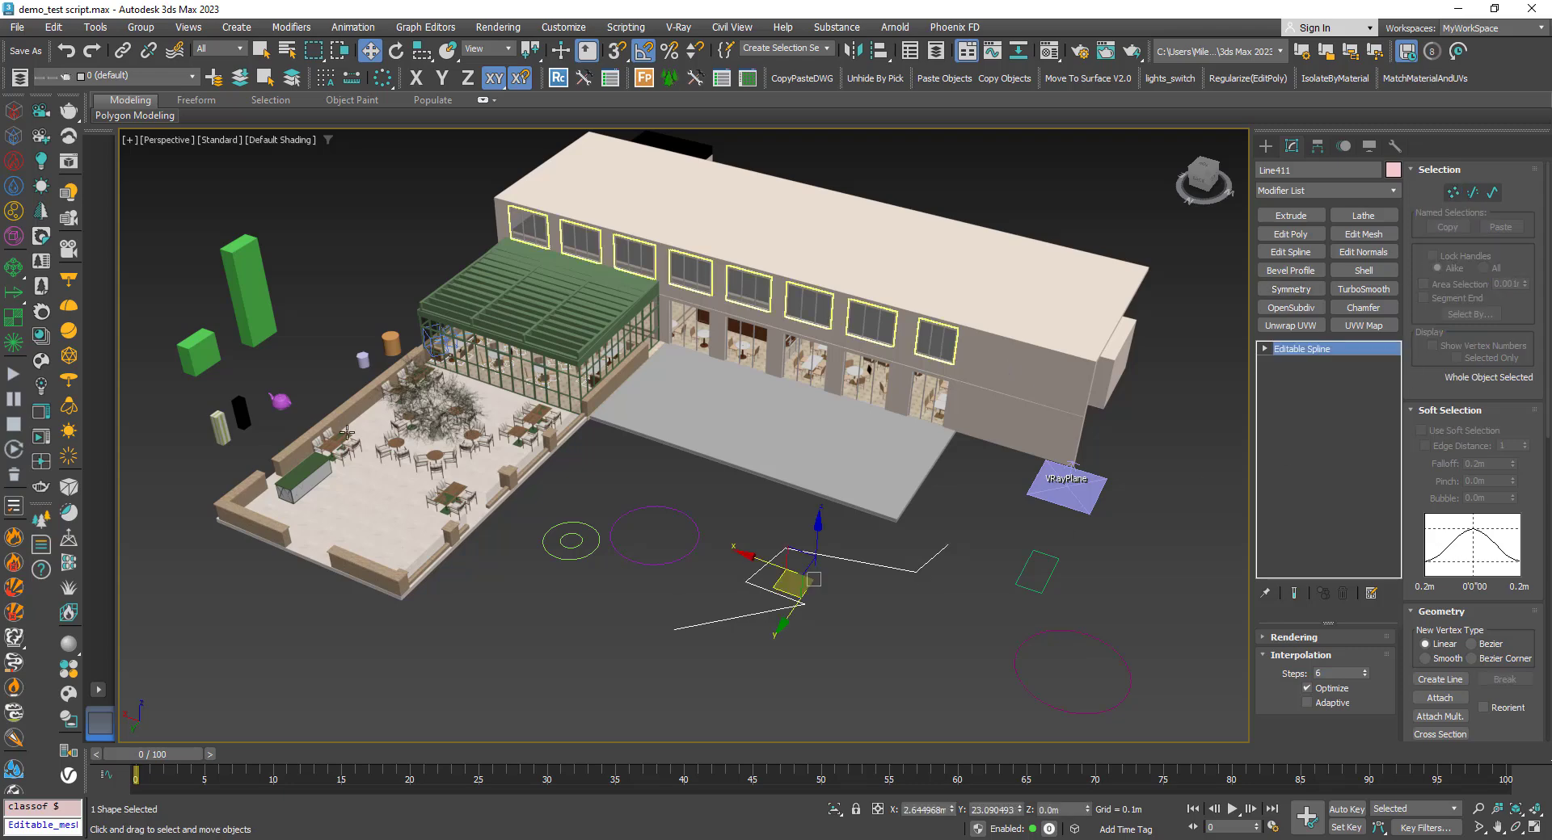
Step: Enter polygon editing on the striped and black box object and fit the whole scene in the viewport
left_click(241, 416)
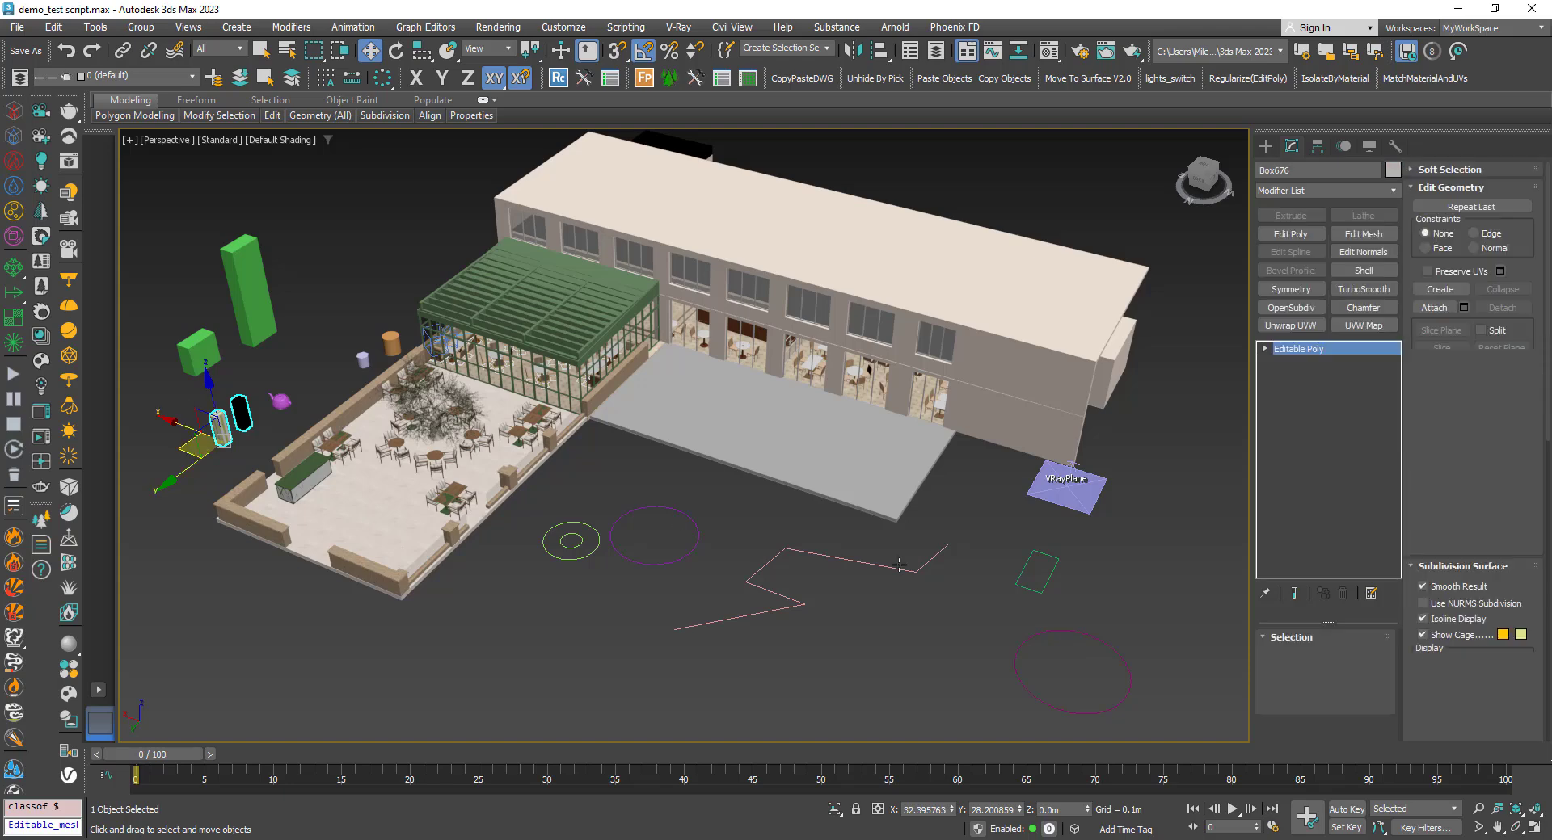
left_click(1340, 657)
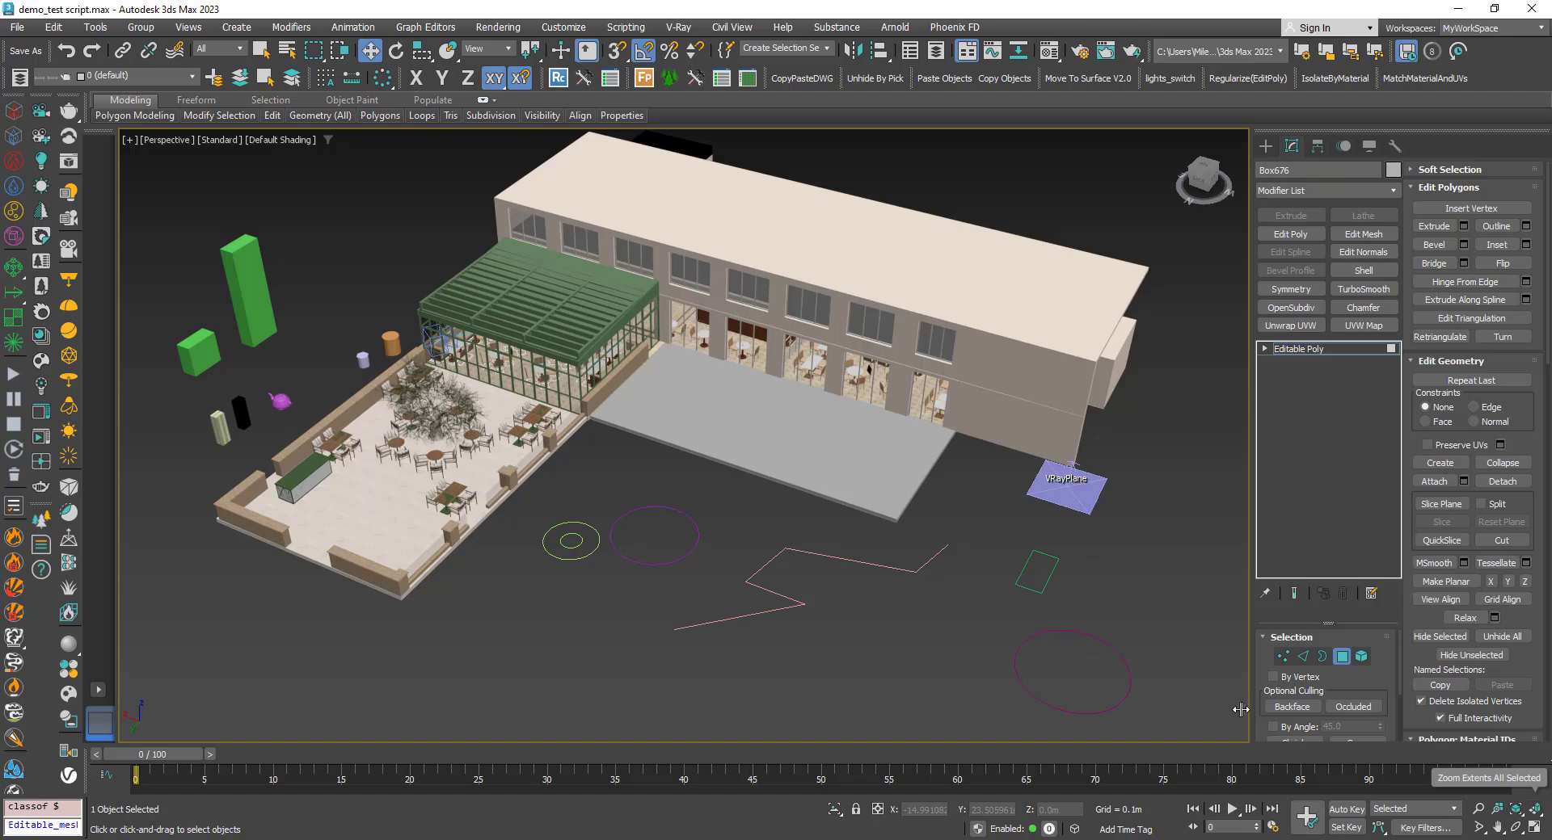
scroll(433, 414, "up", 6)
scroll(453, 415, "down", 3)
middle_click_drag(558, 416, 837, 422)
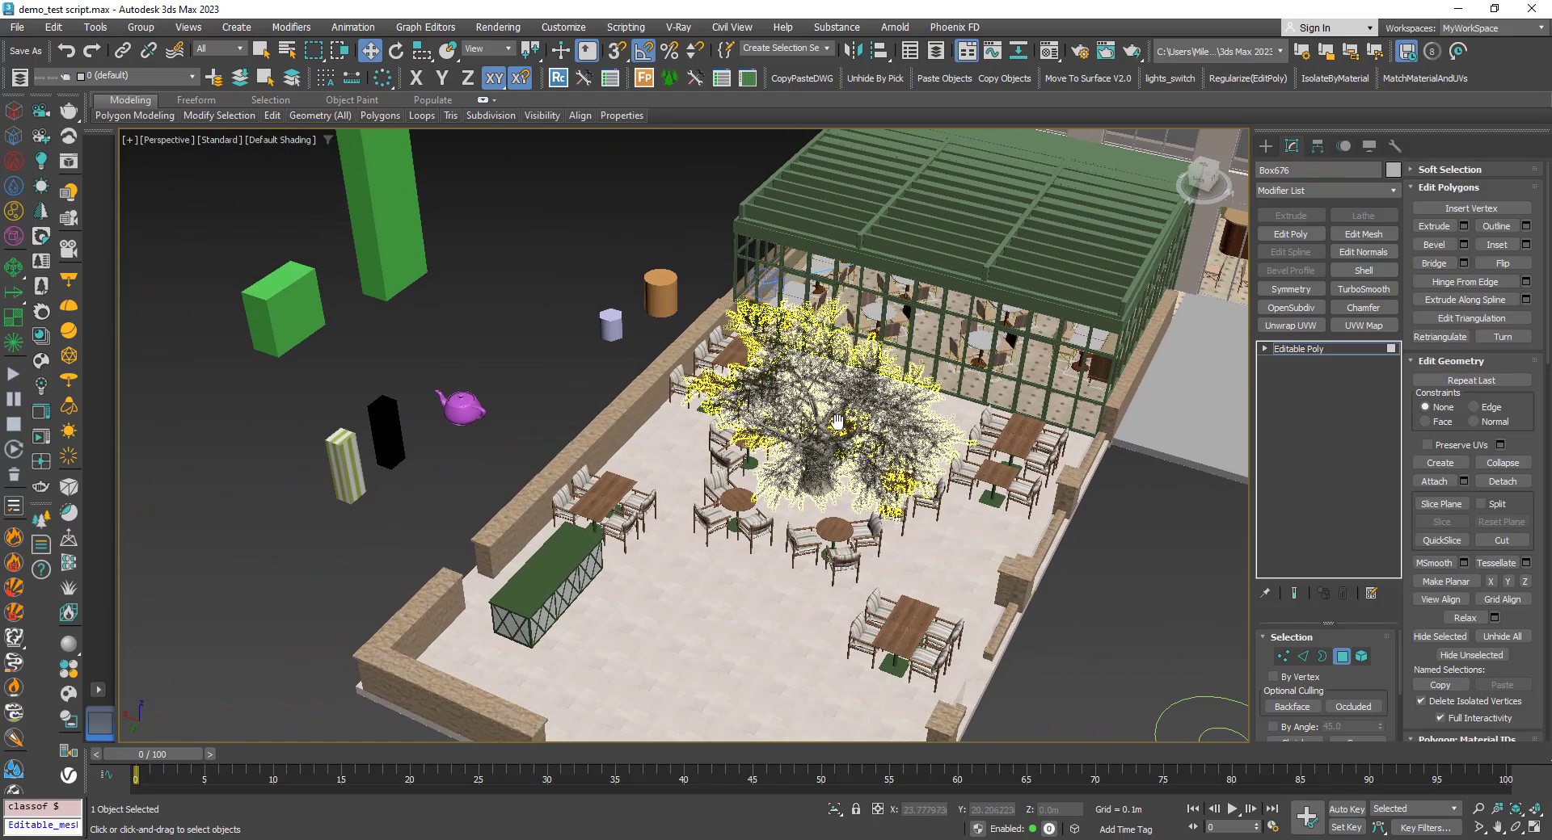
scroll(415, 492, "up", 3)
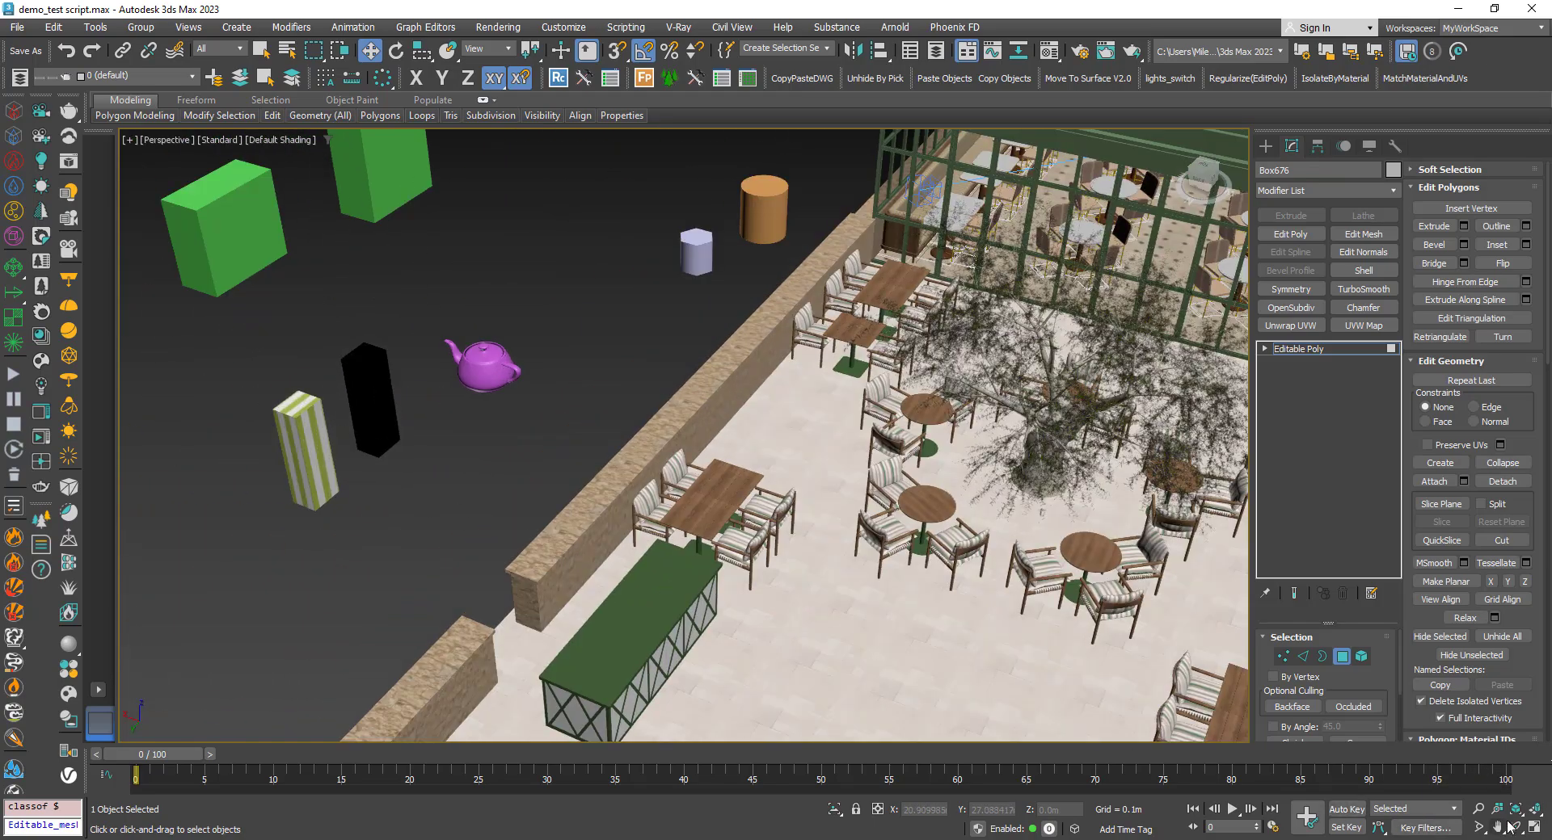
left_click(1531, 812)
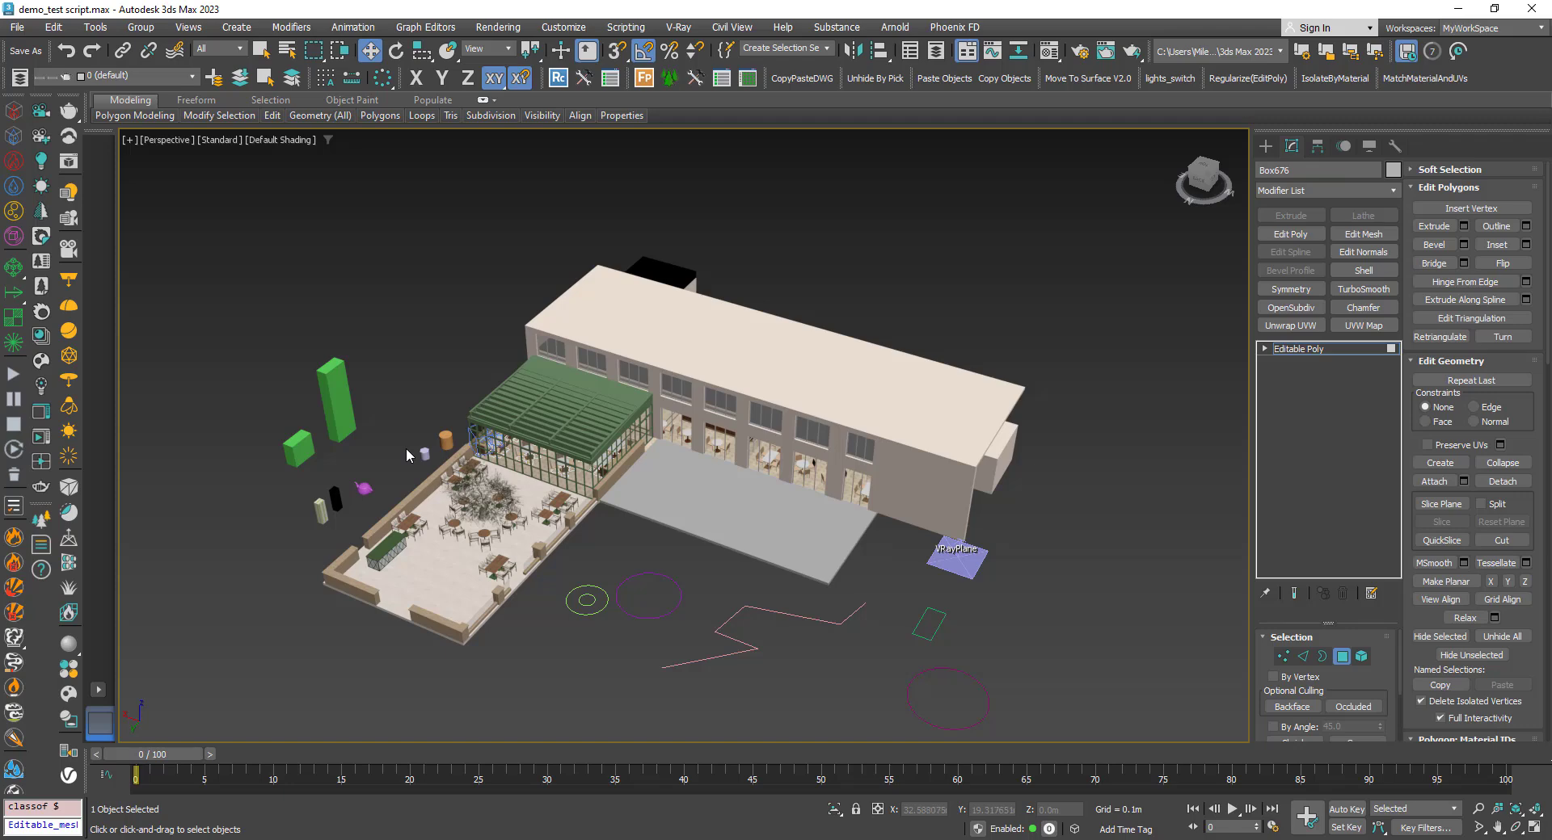
Step: Frame the striped and black box object without any polygon selected, and again as a whole object outside polygon editing
key("z")
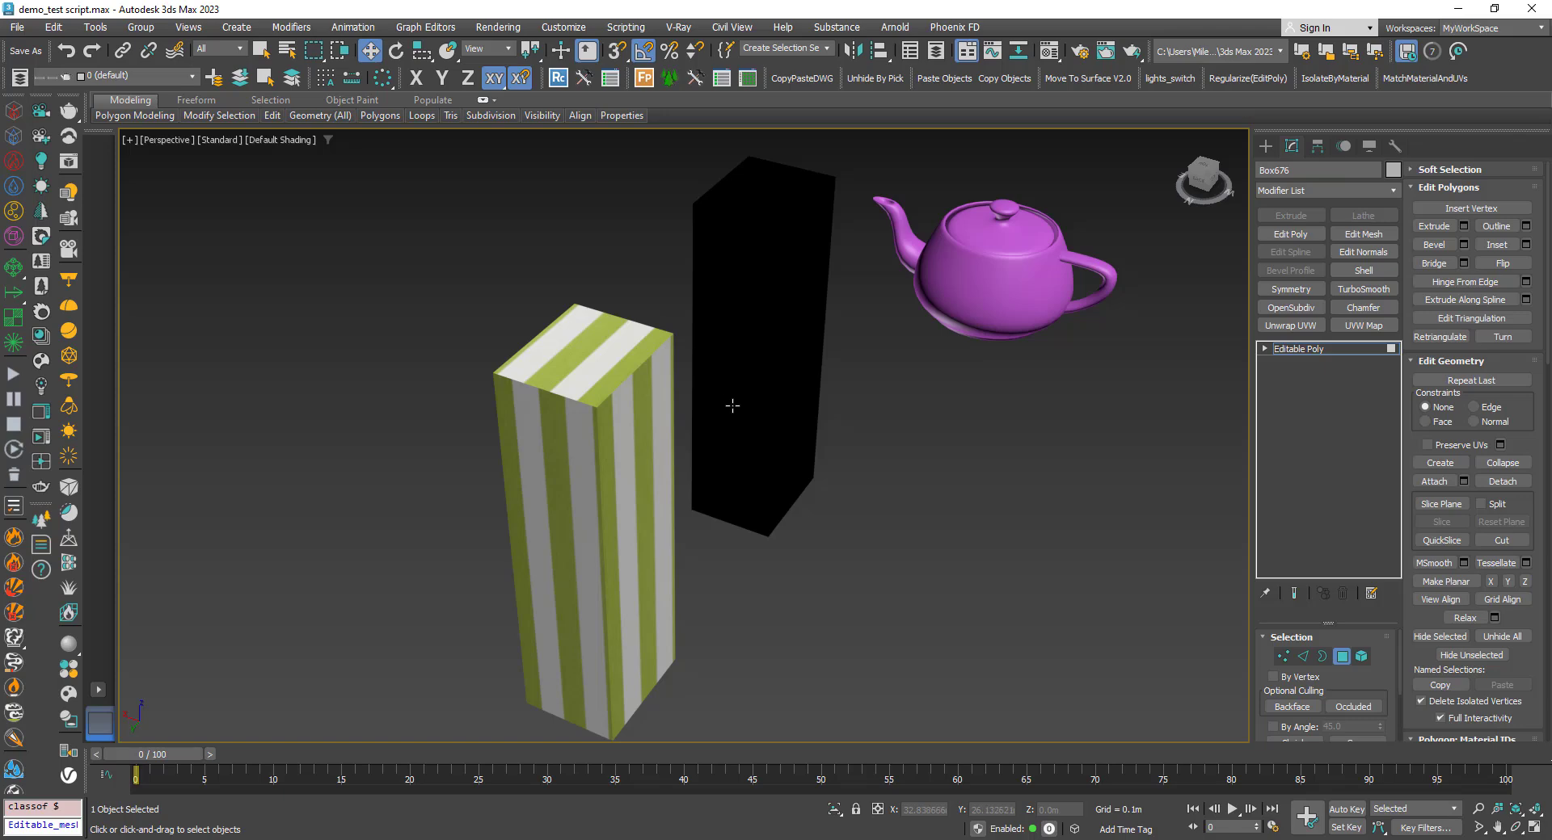
scroll(718, 469, "down", 5)
middle_click_drag(718, 469, 644, 576)
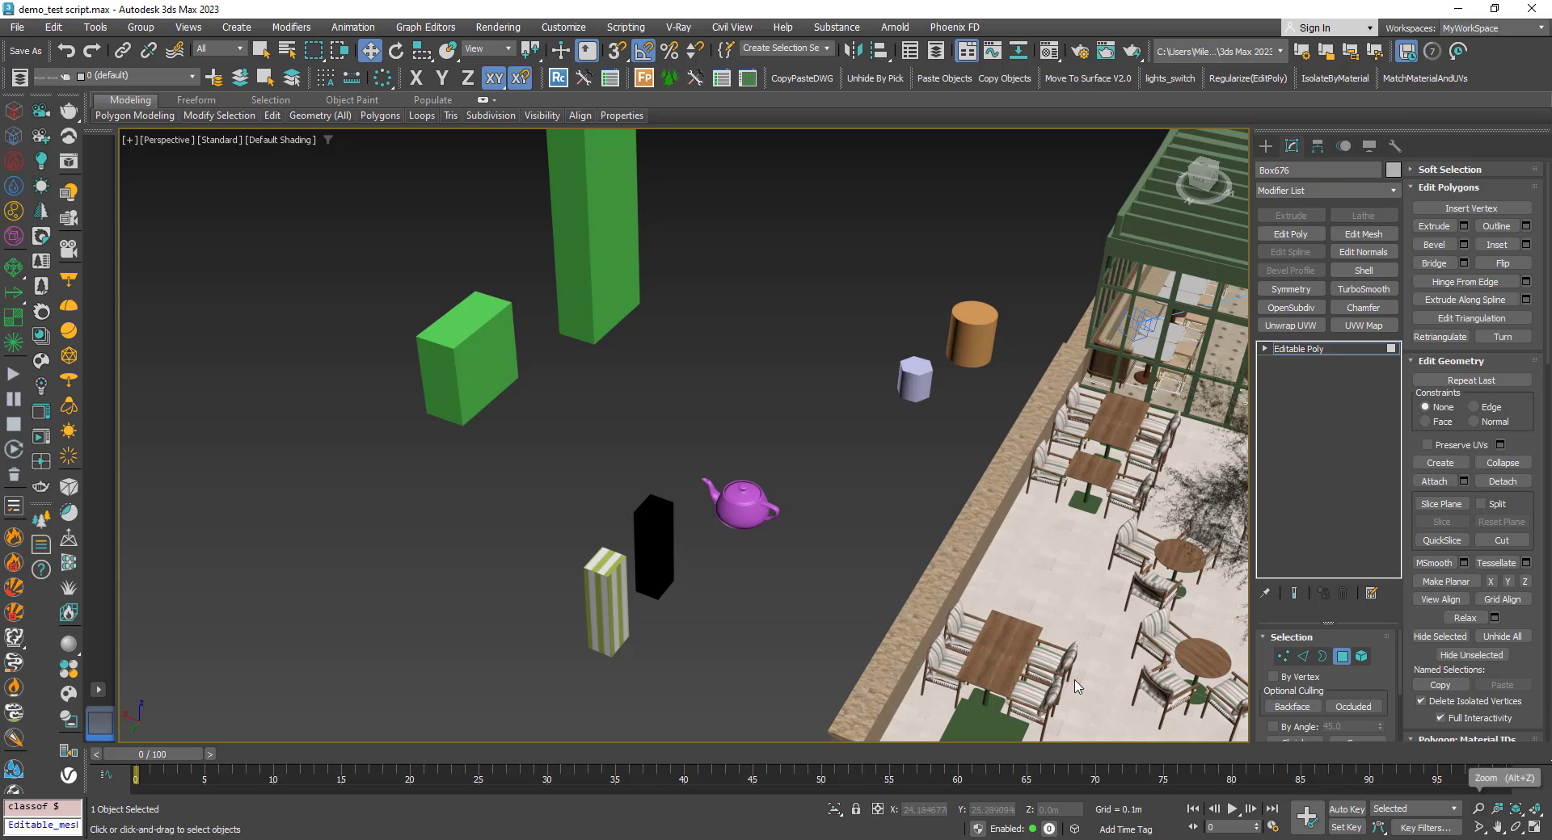
middle_click_drag(727, 600, 637, 624)
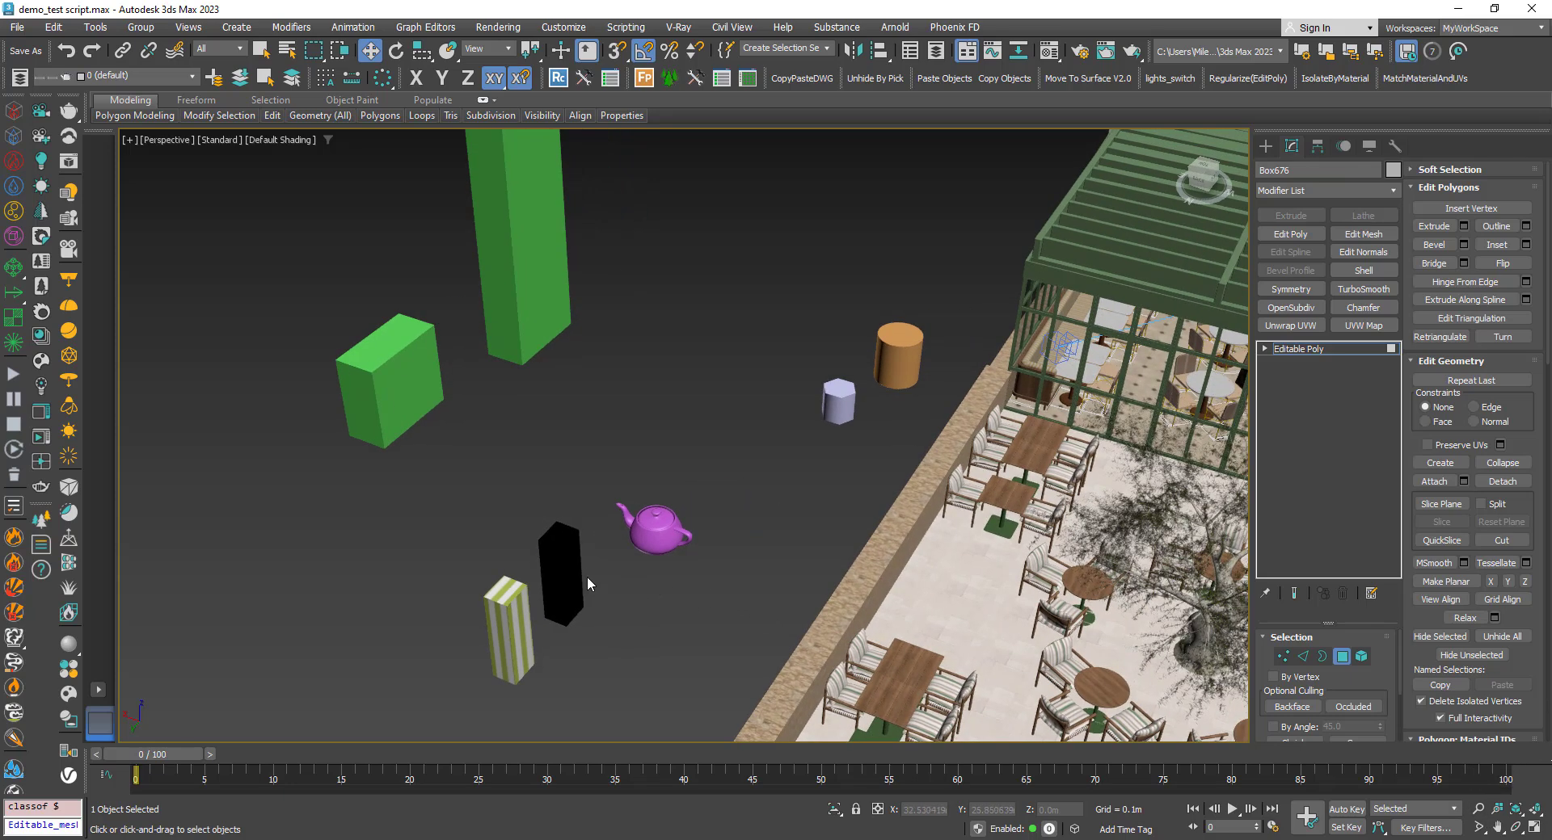
left_click(1263, 145)
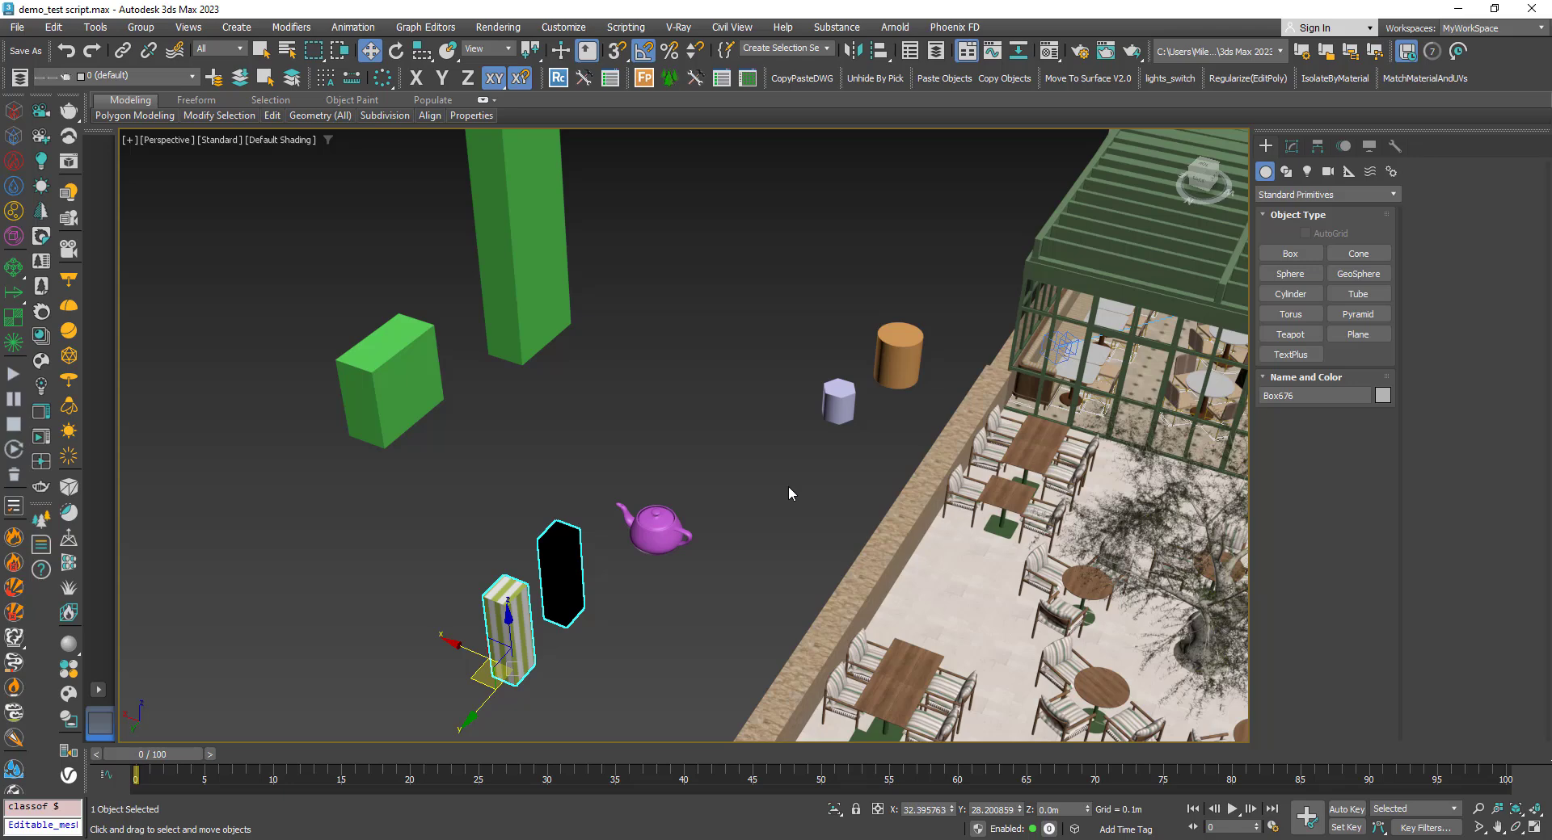
middle_click_drag(788, 488, 782, 474)
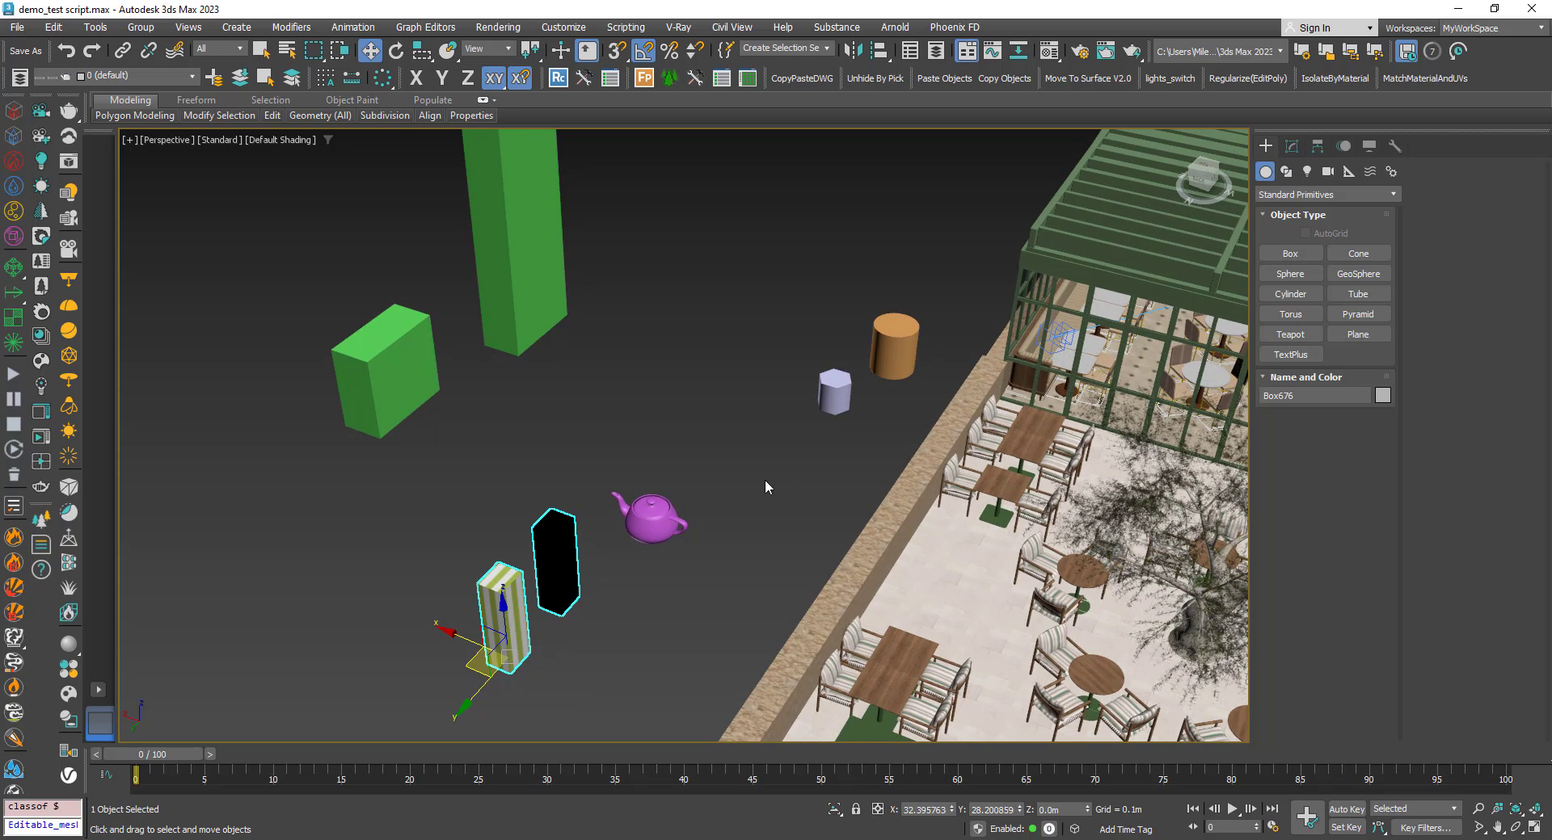
key("z")
scroll(672, 542, "down", 5)
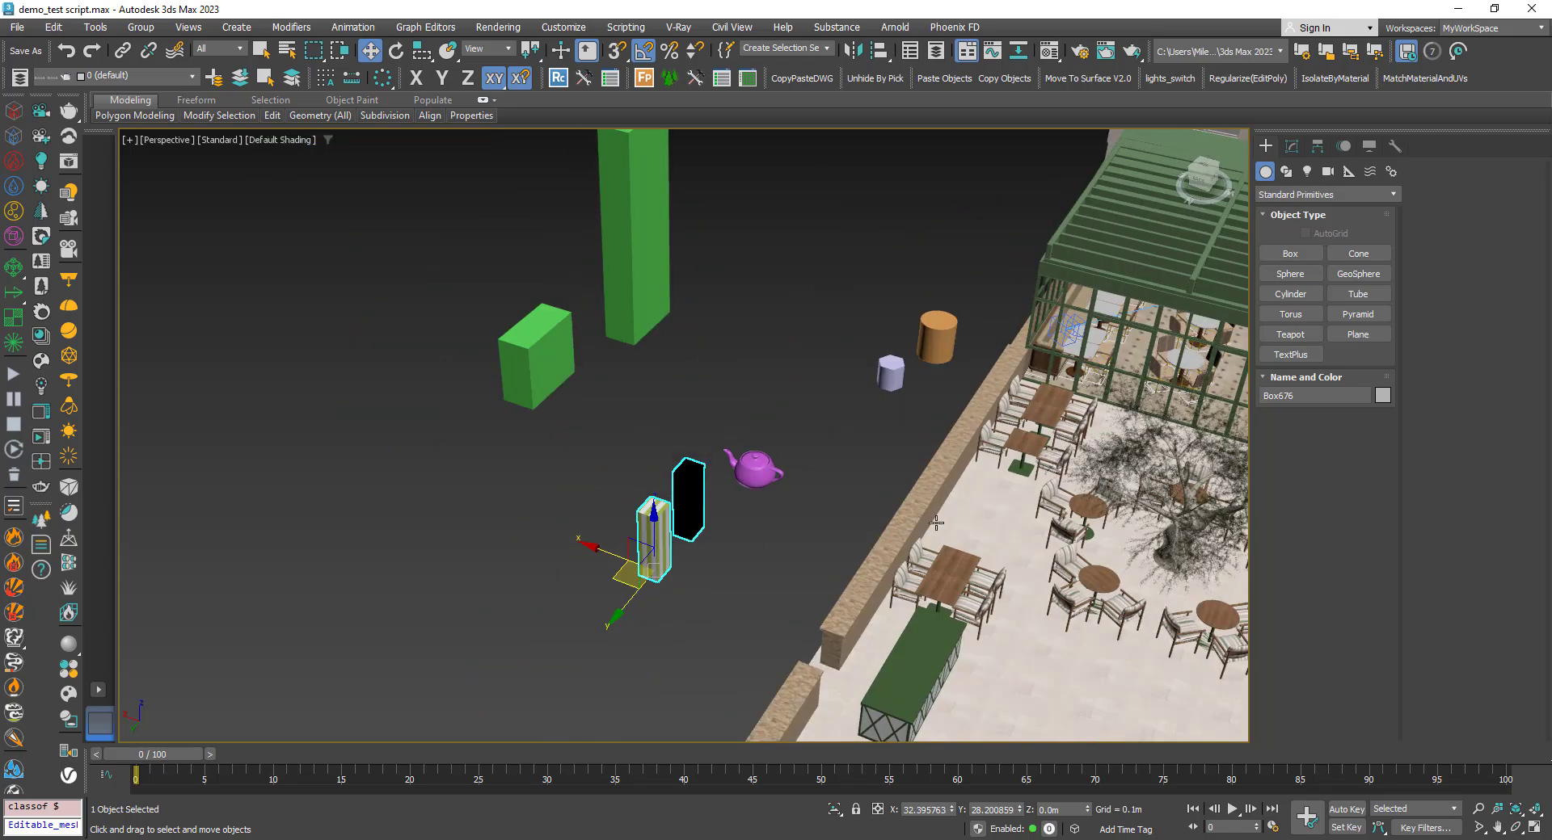
Step: Select the long stone wall along the terrace and frame it in the viewport
left_click(936, 523)
key("z")
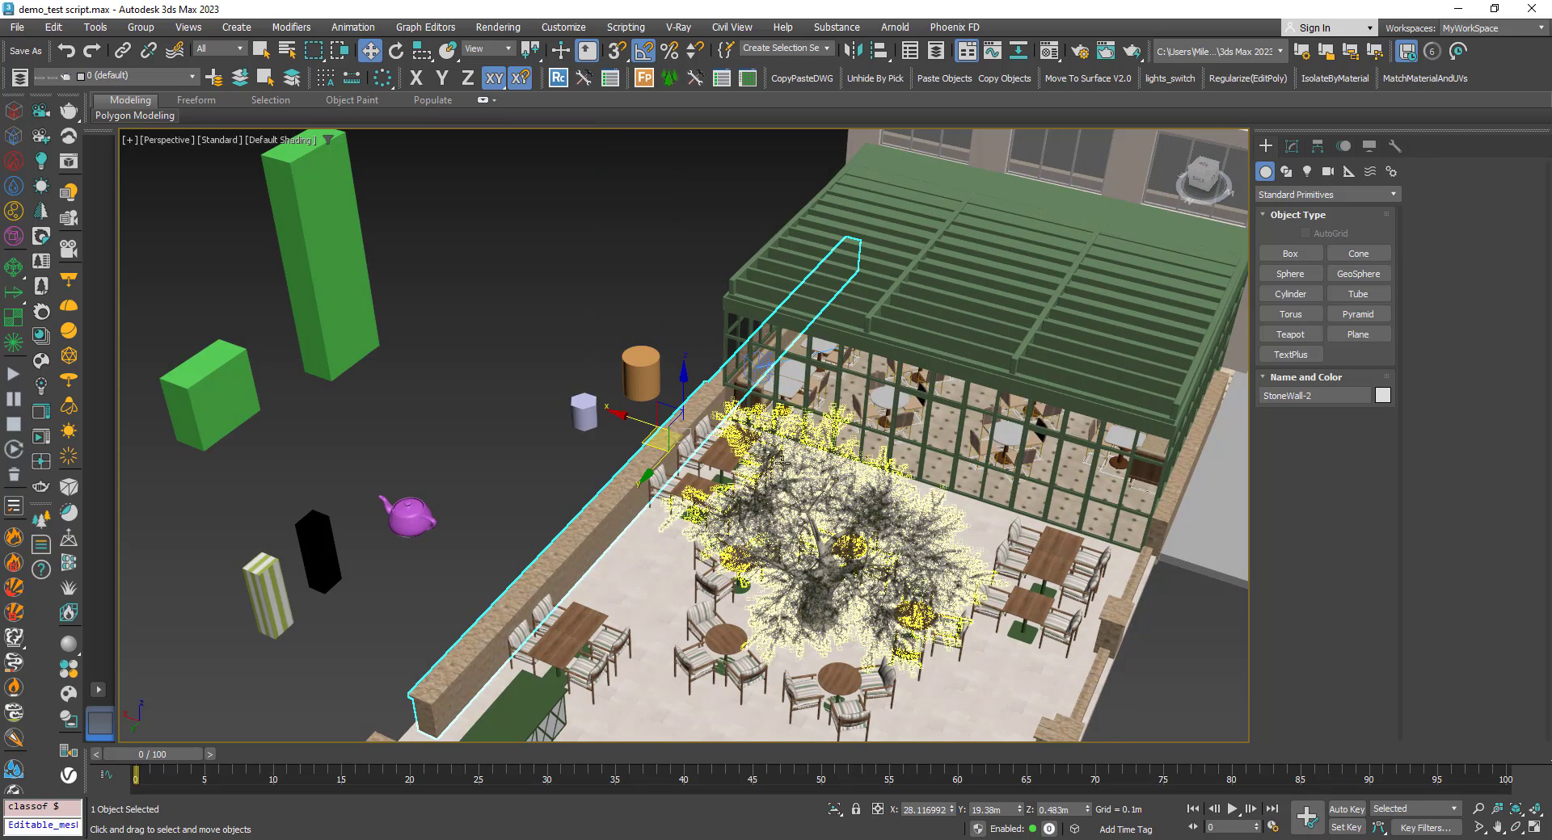
scroll(781, 463, "down", 3)
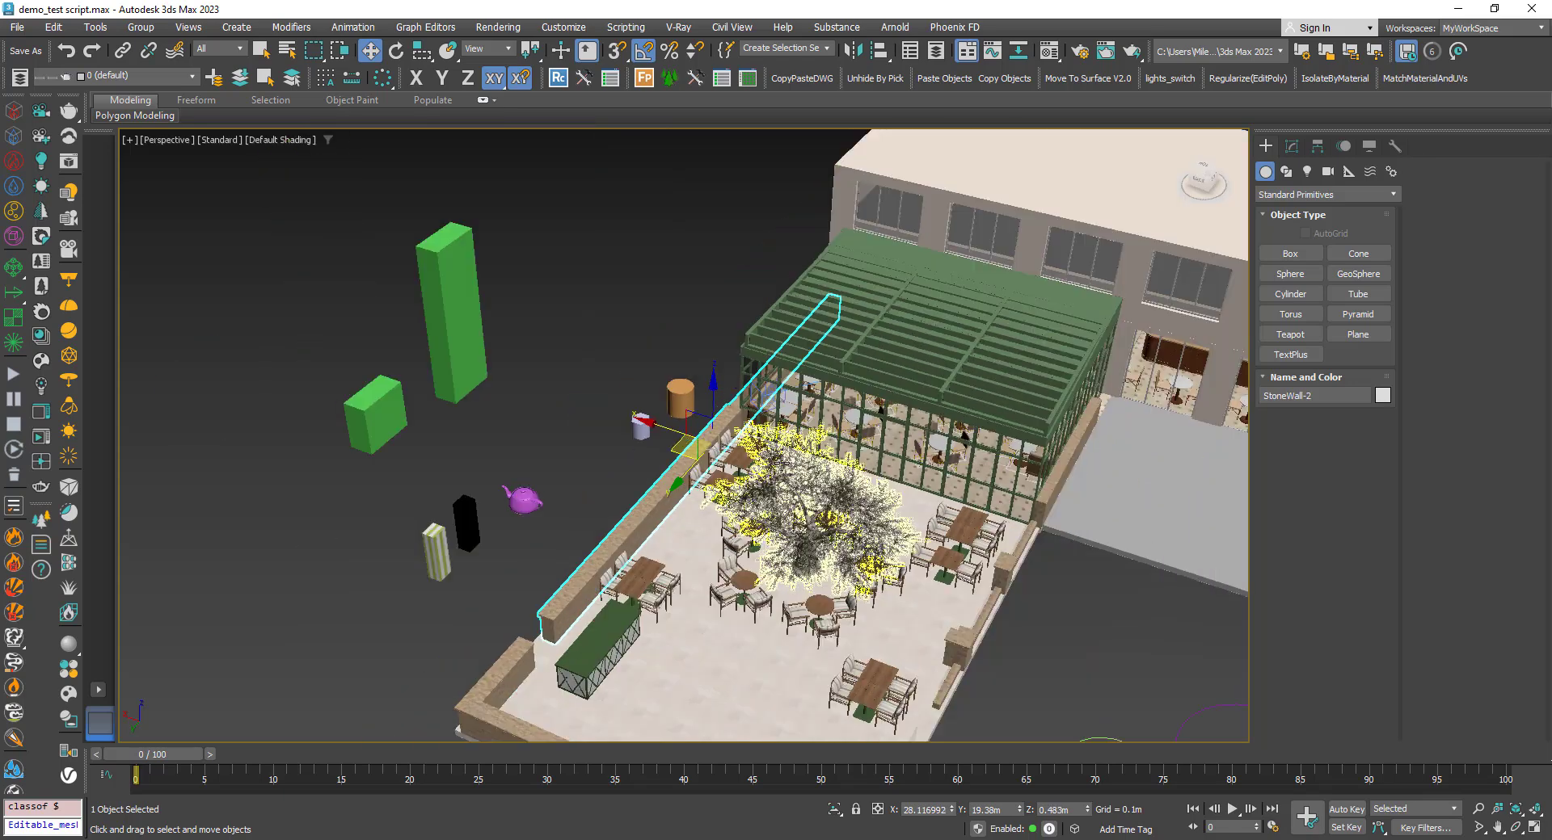
Step: Select the stone wall's top polygon in the Editable Poly beneath UVW Map and frame it in the viewport
left_click(1291, 148)
left_click(1265, 364)
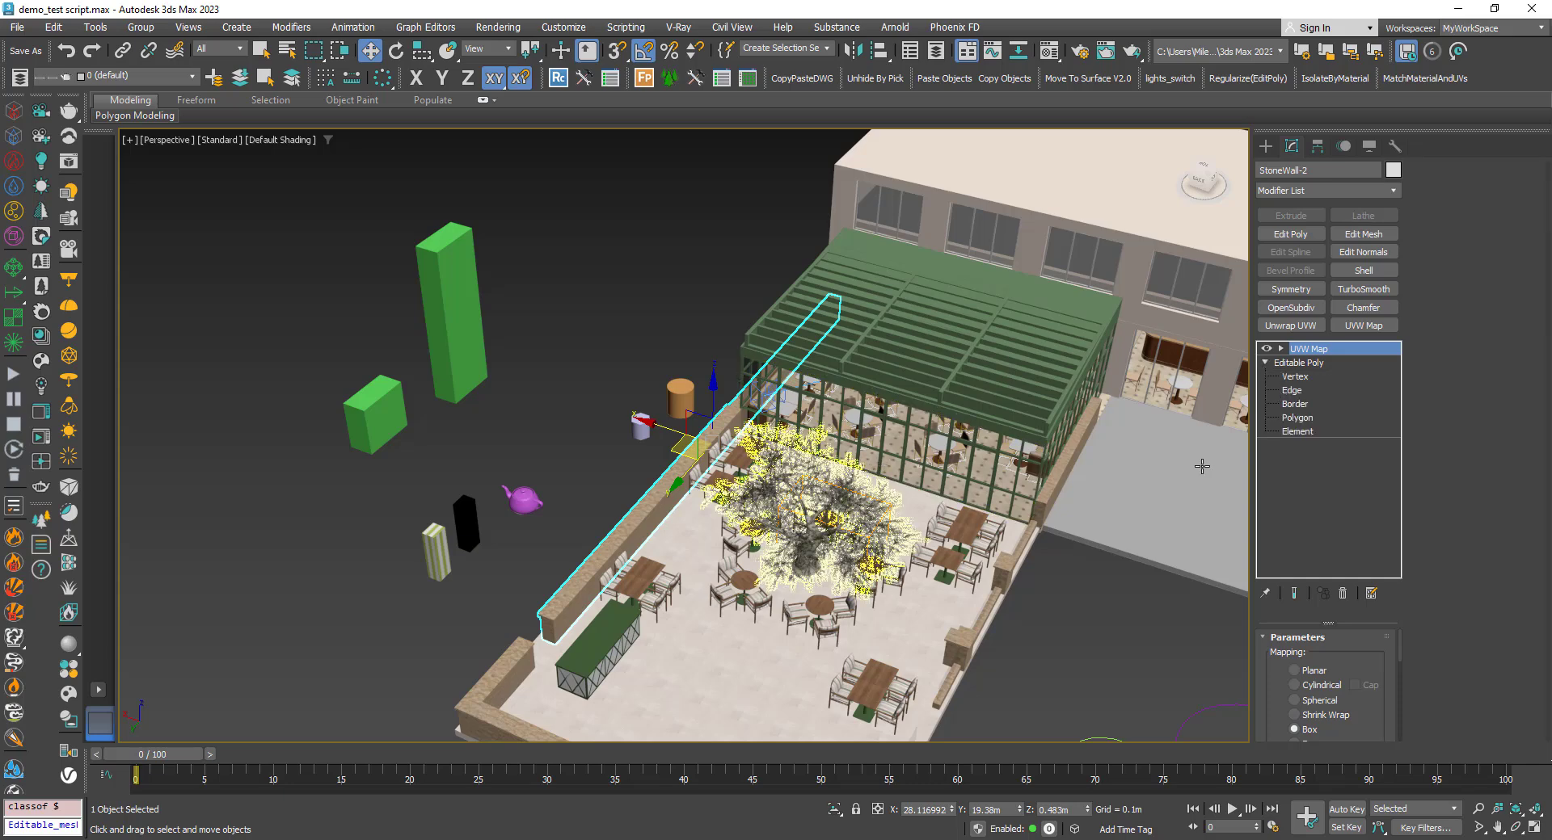
left_click(1296, 419)
middle_click_drag(816, 530, 826, 496)
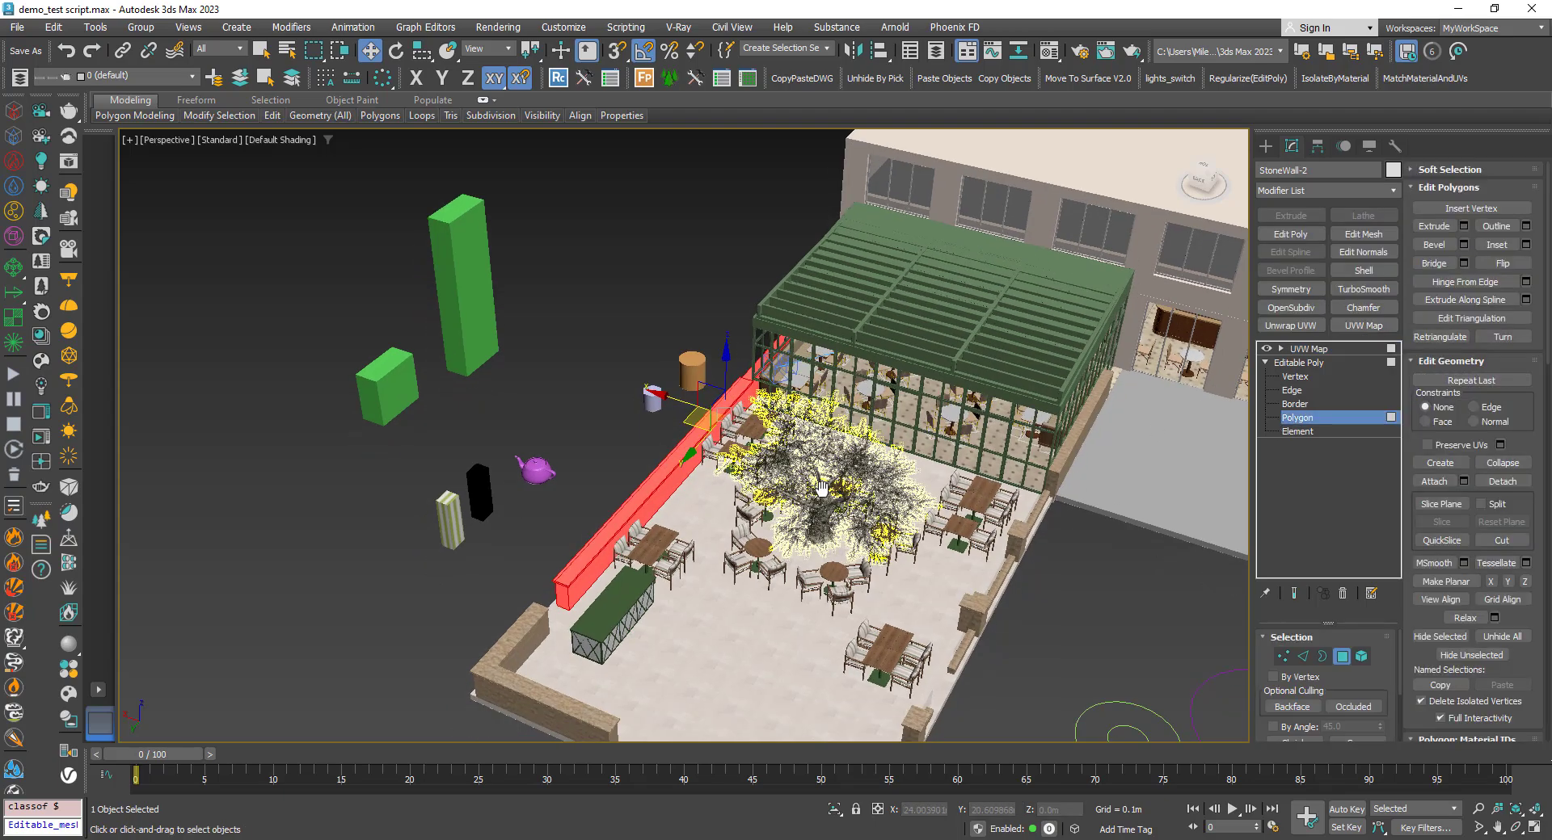
left_click(663, 480)
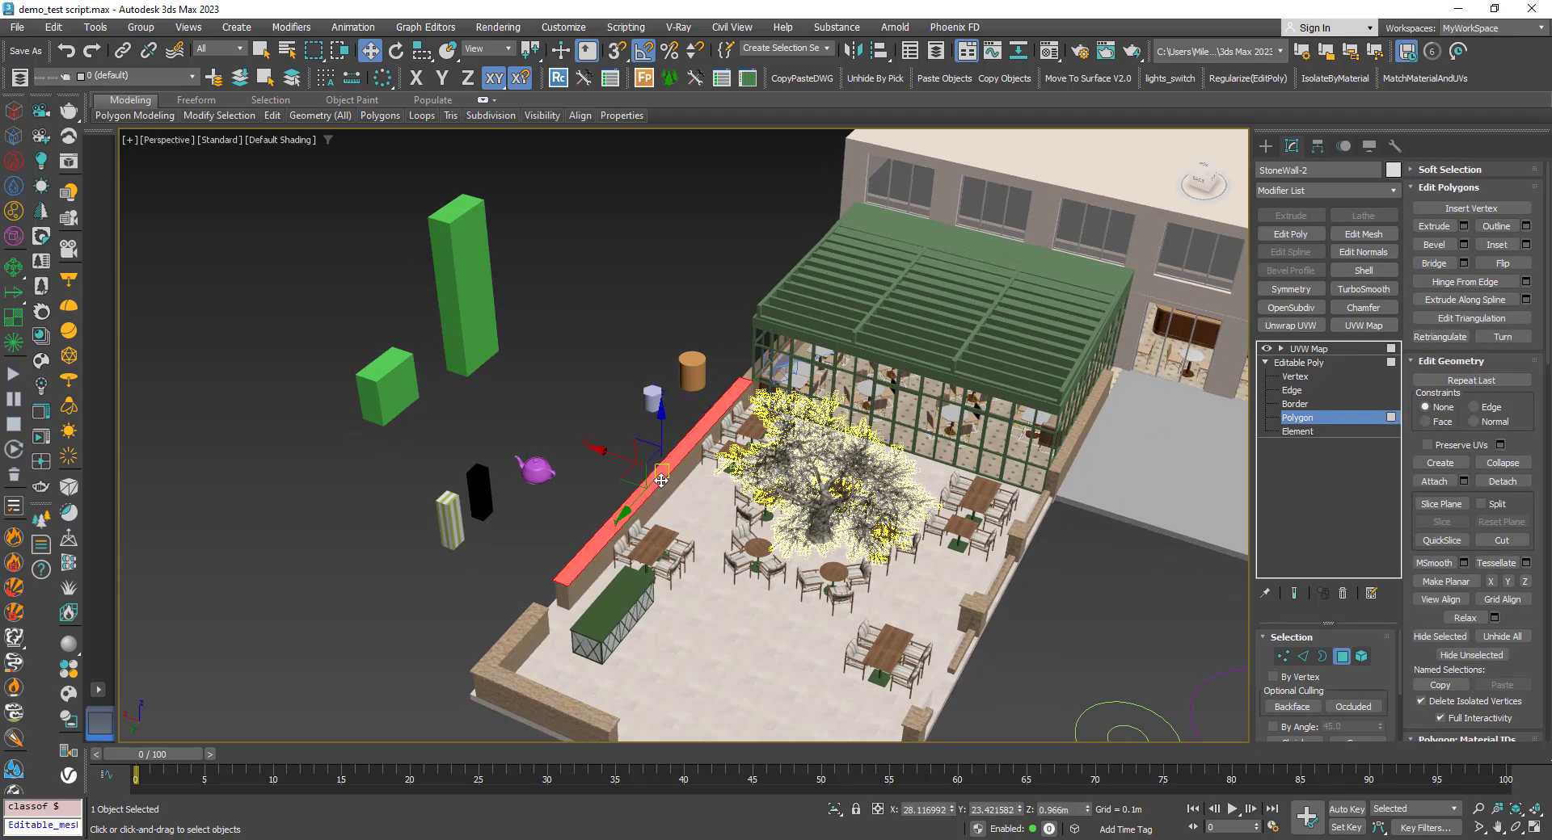
scroll(660, 480, "up", 4)
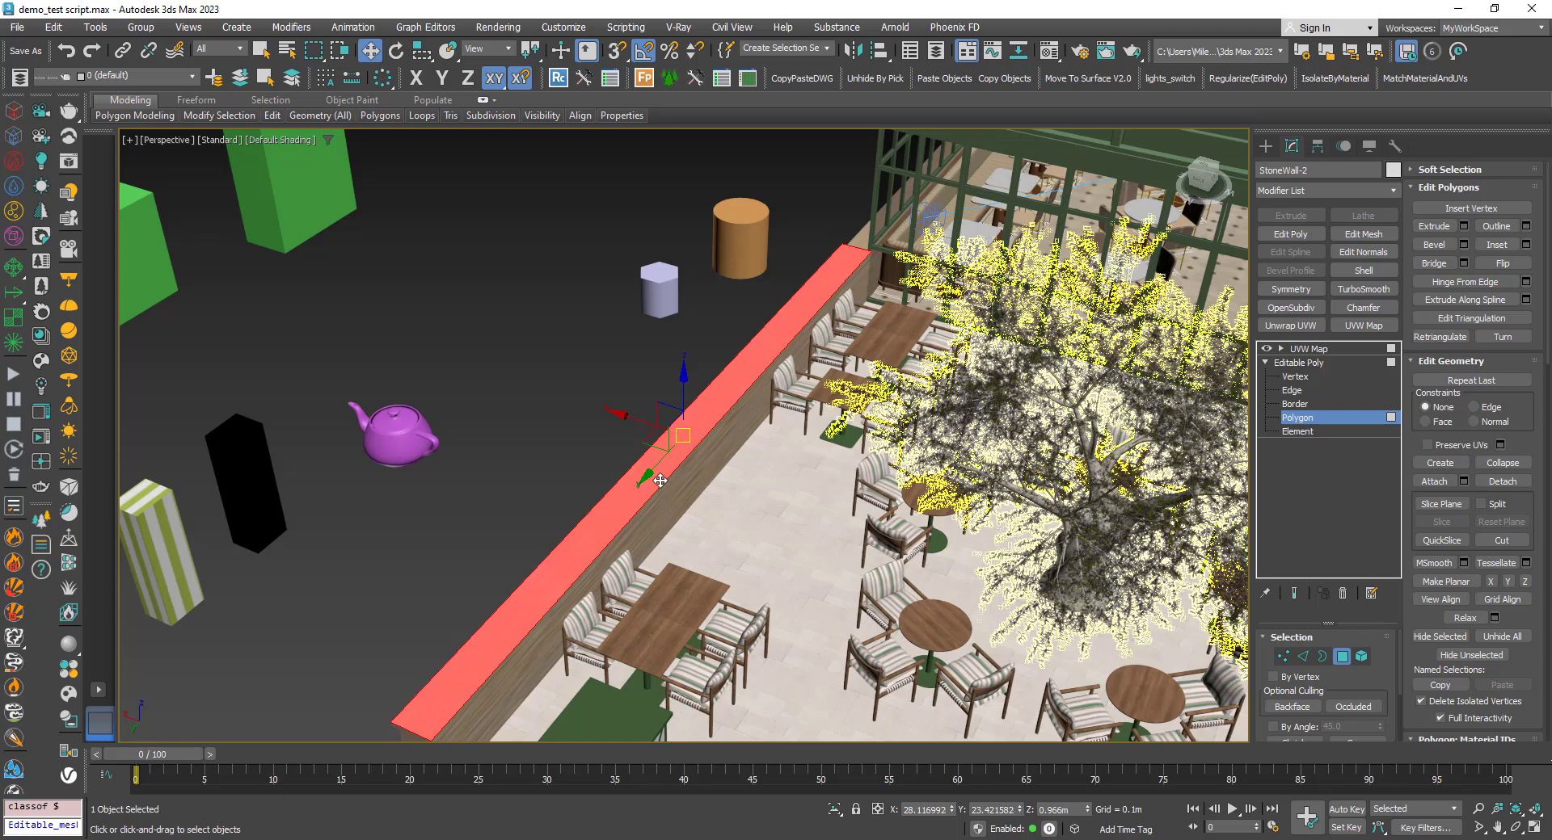
Step: Clear the stone wall's polygon selection and leave polygon editing
left_click(553, 440)
scroll(553, 440, "down", 4)
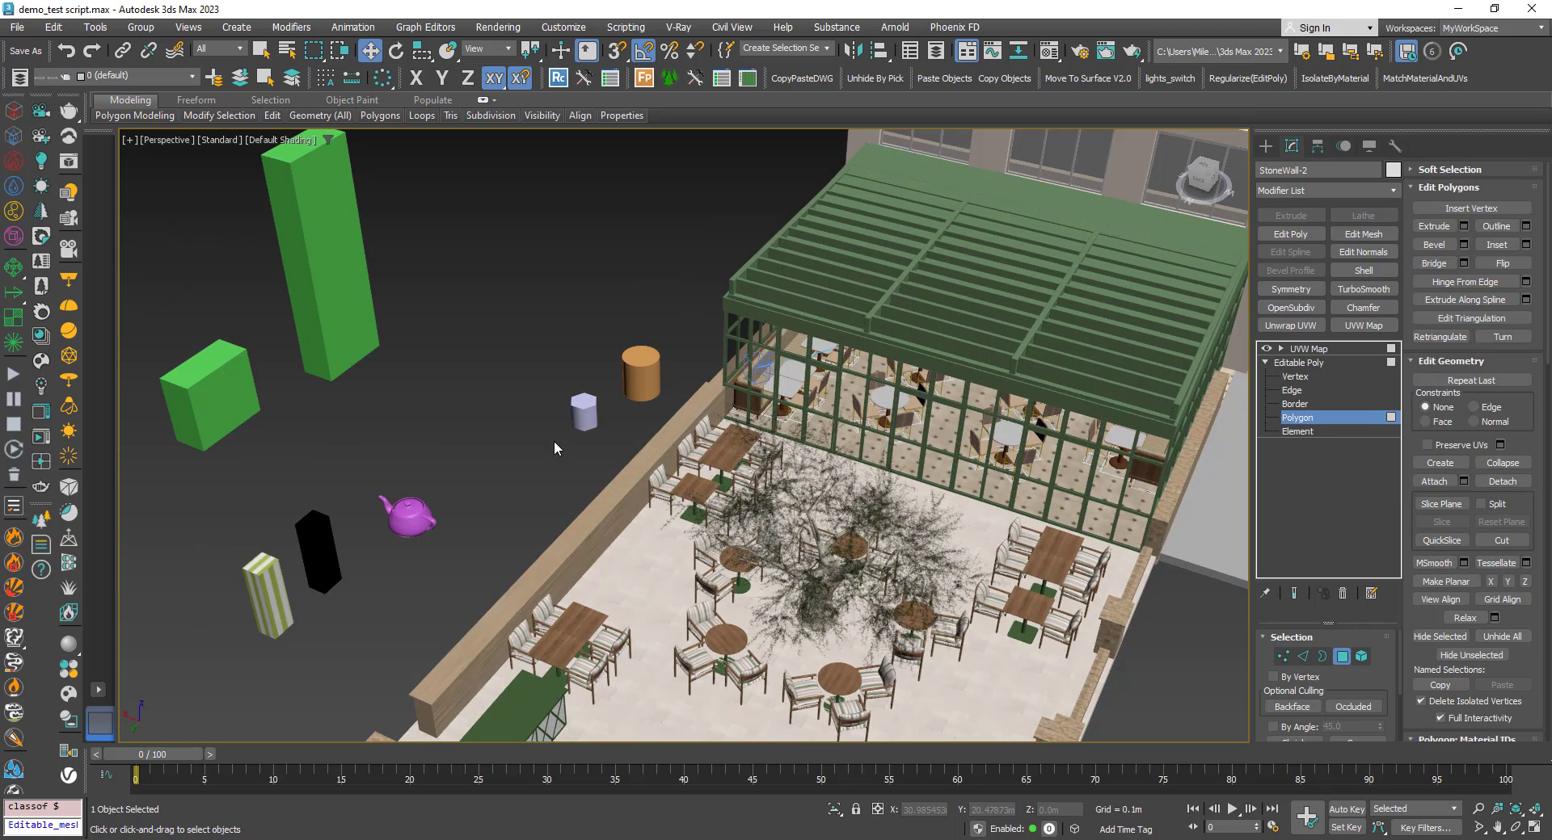
scroll(573, 487, "down", 4)
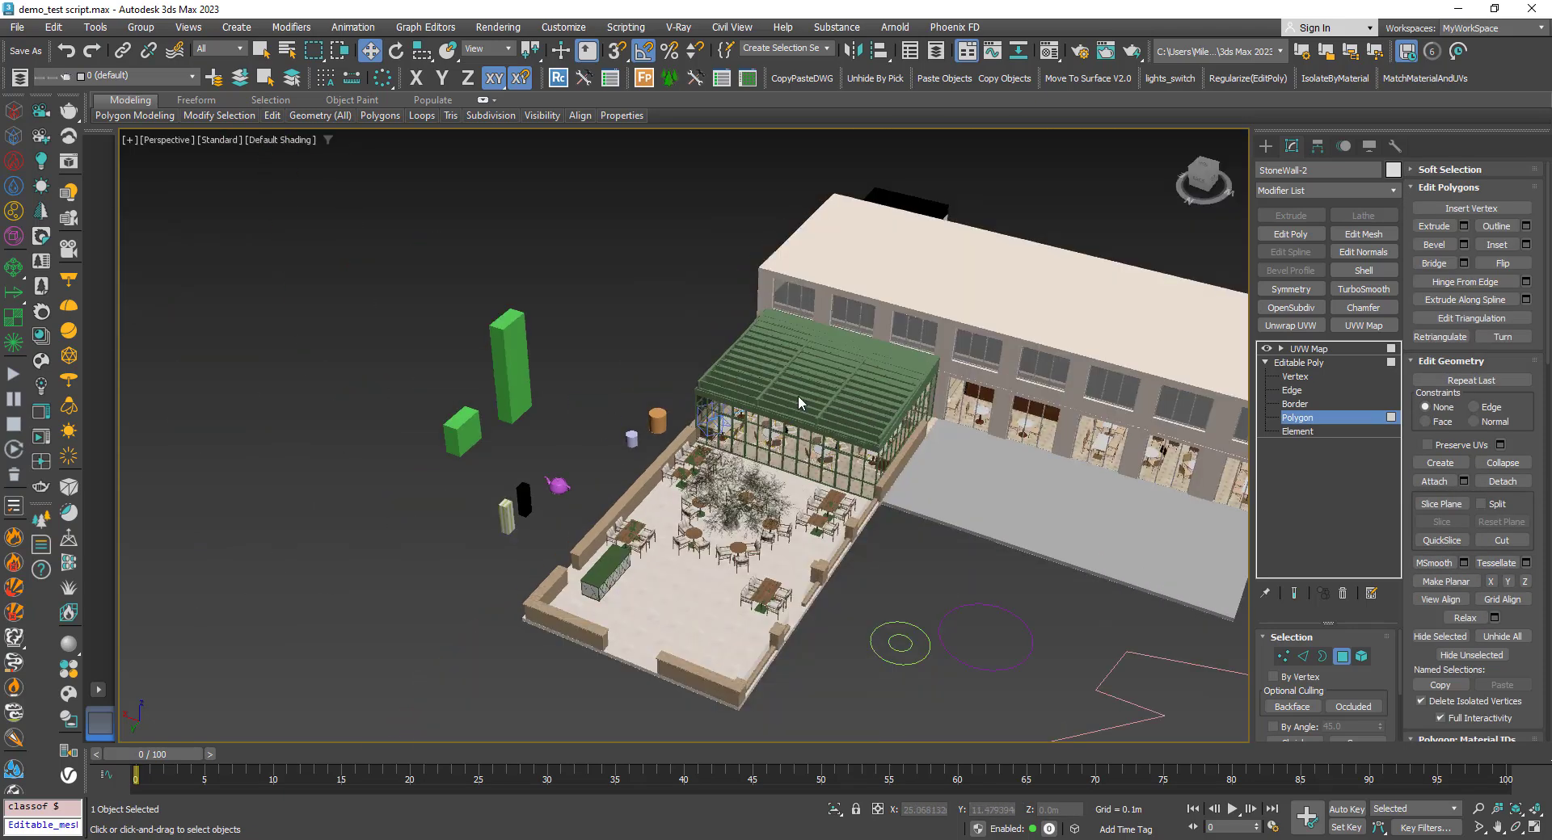
left_click(1299, 363)
Step: Select the slat in the middle of the green terrace roof and frame it in the viewport
scroll(833, 390, "up", 3)
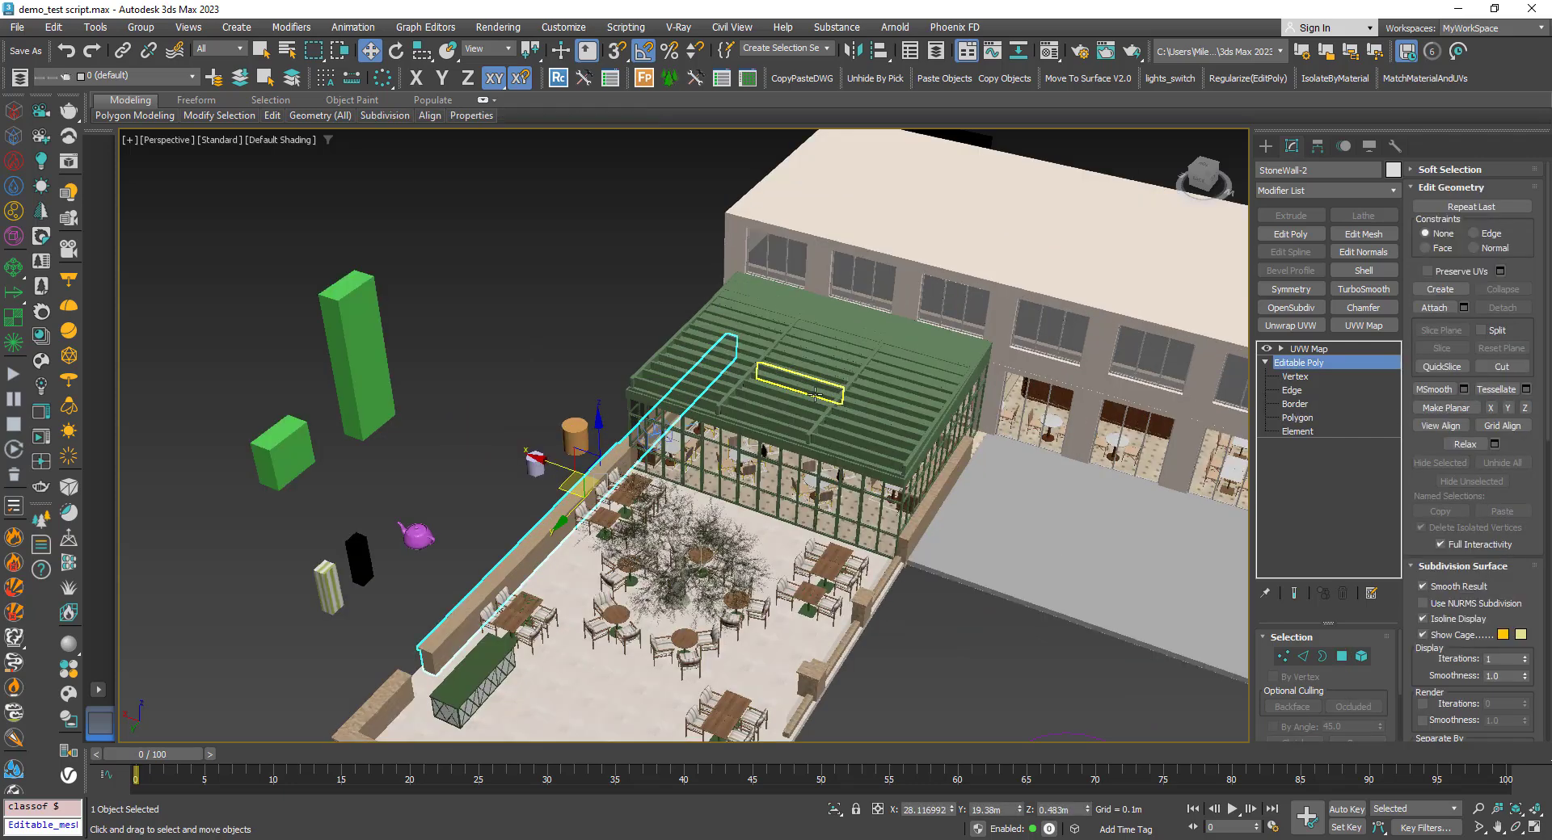
left_click(814, 391)
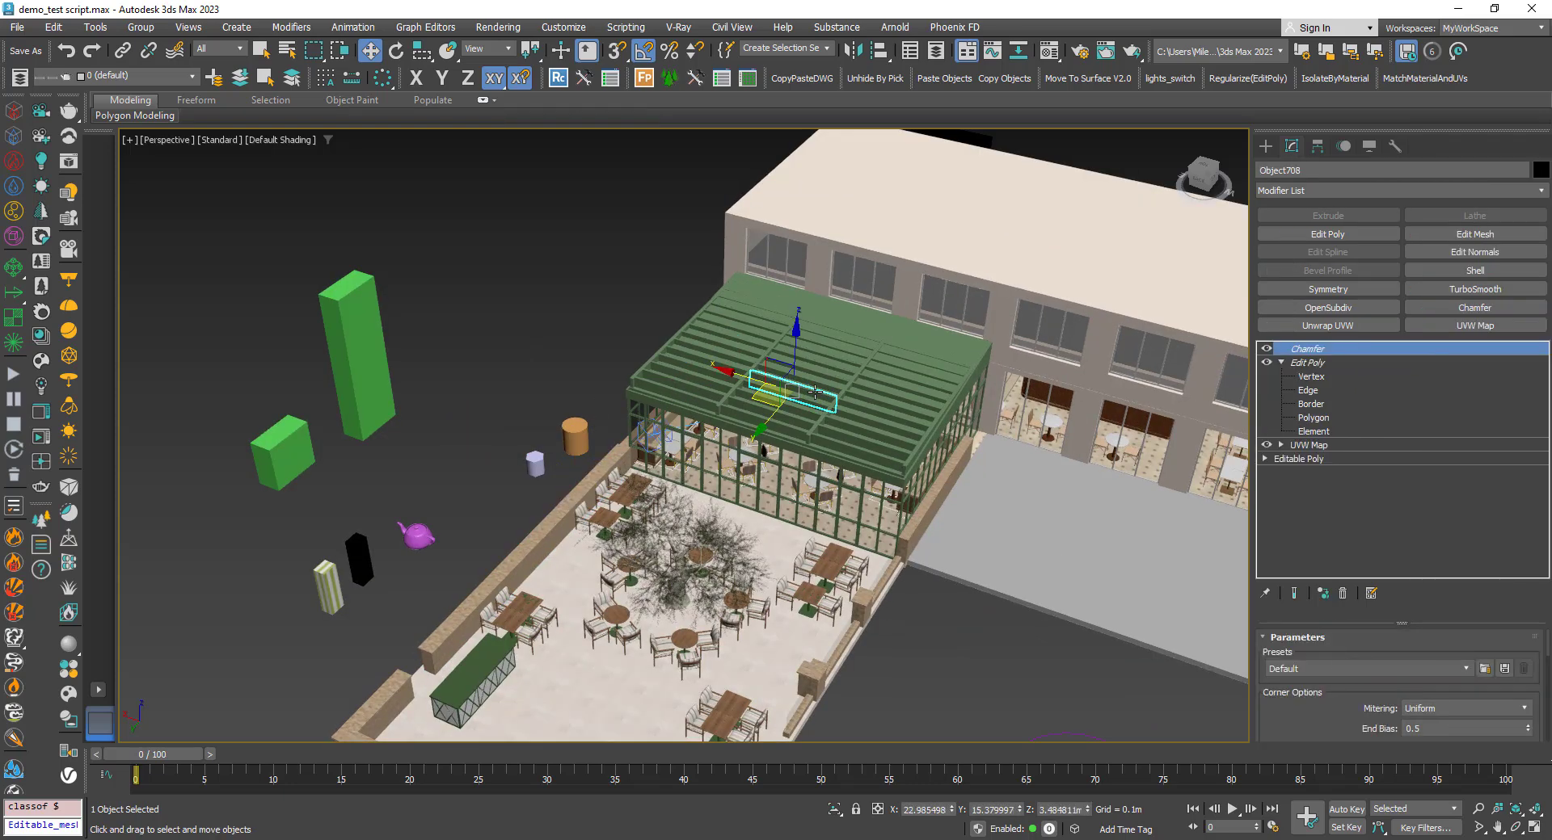
key("z")
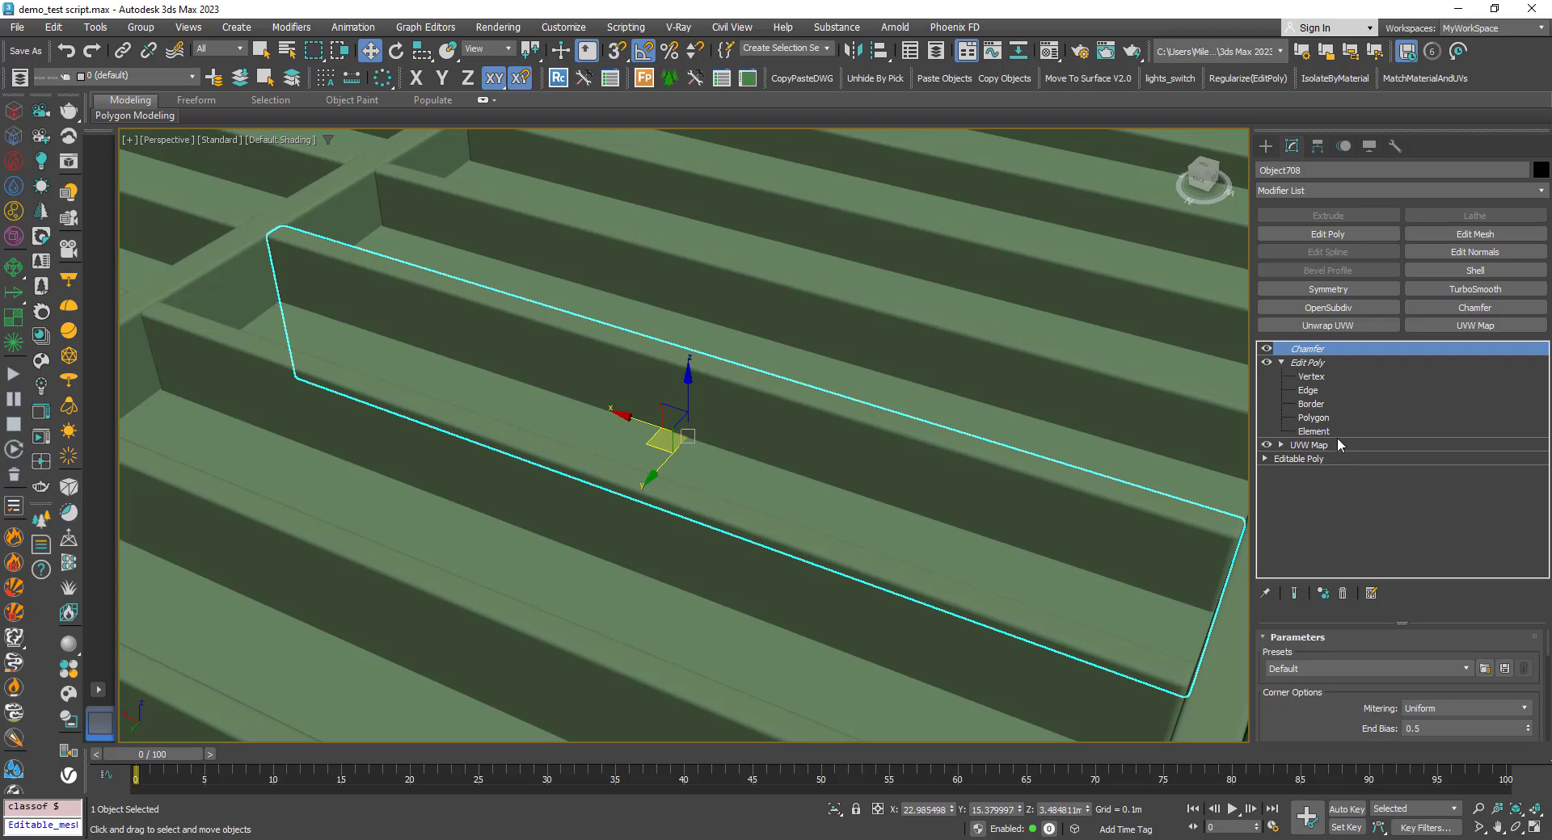
Step: Enter edge editing in the slat's Edit Poly beneath Chamfer and frame its long upper edge
left_click(1309, 392)
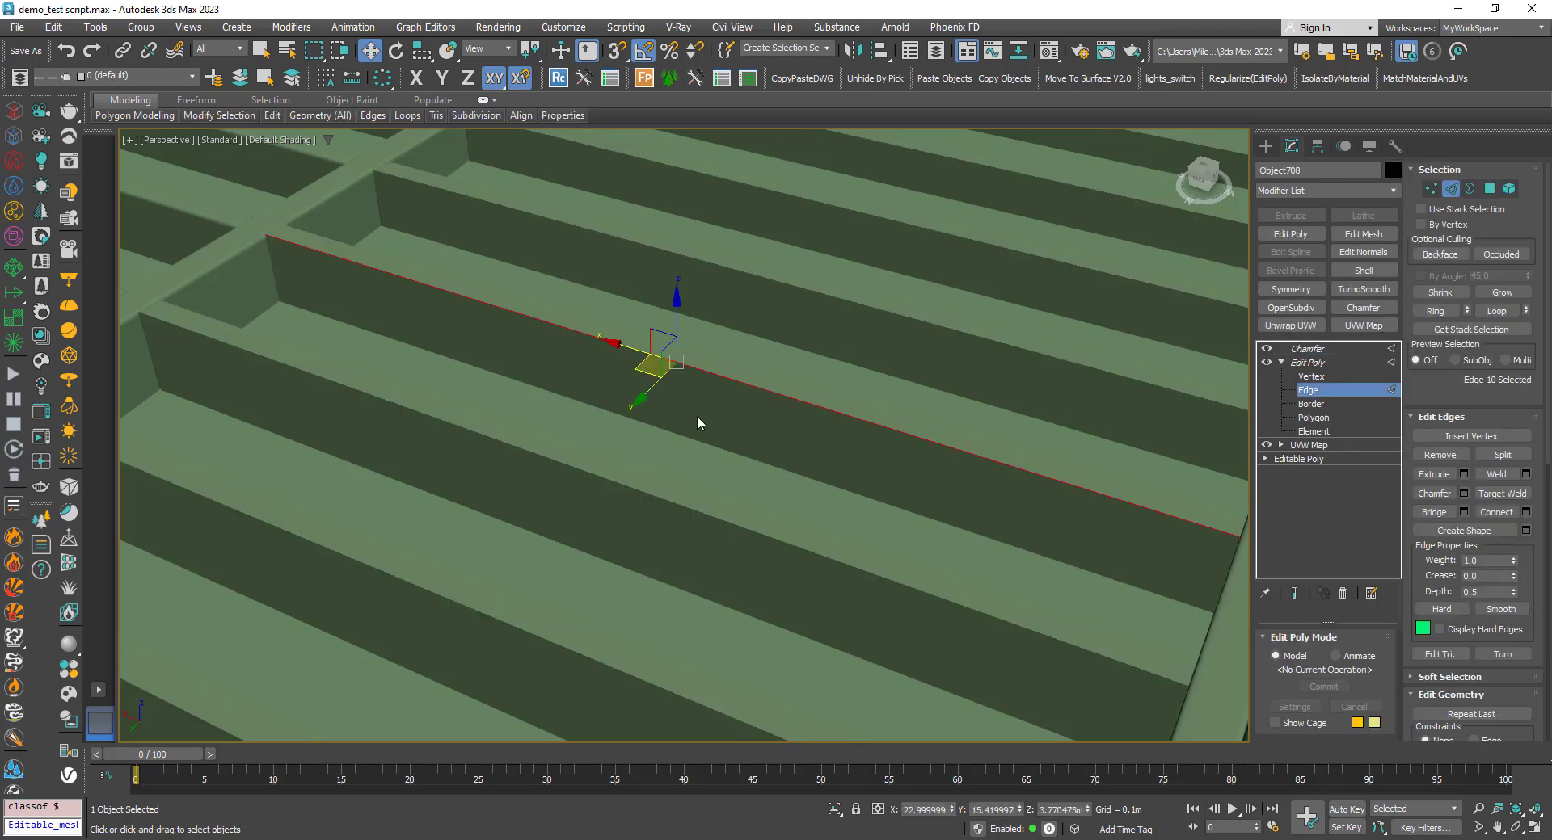
scroll(711, 428, "down", 5)
scroll(710, 428, "up", 5)
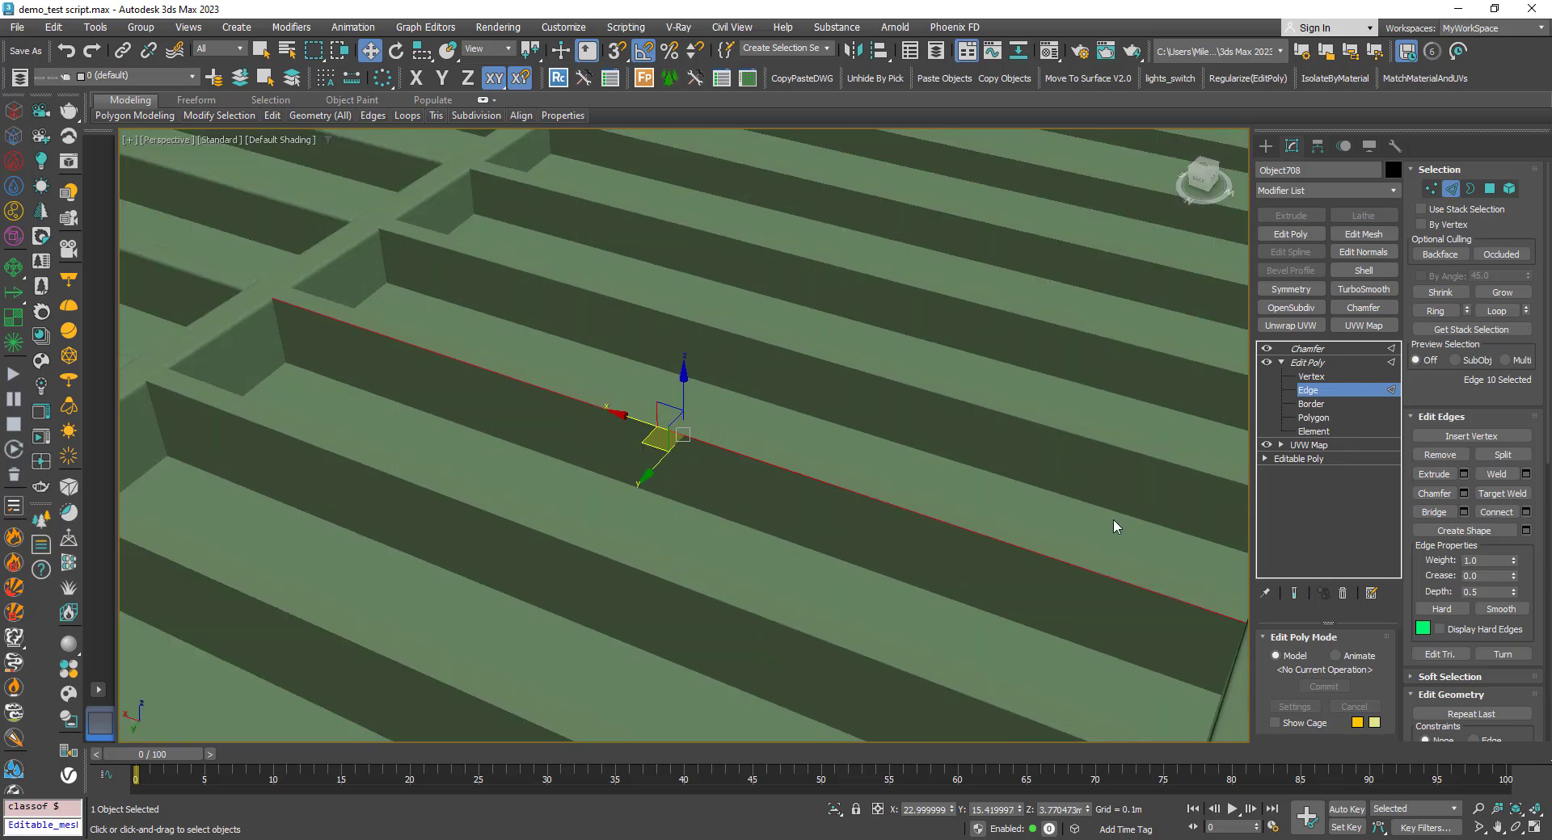
Step: Switch the Edit Poly to vertex editing, select the two upper vertices at the slat's near crossbeam end and frame them
left_click(1317, 378)
mouse_move(271, 292)
left_mouse_down()
mouse_move(326, 326)
mouse_move(275, 288)
left_mouse_up()
left_click_drag(221, 244, 312, 343)
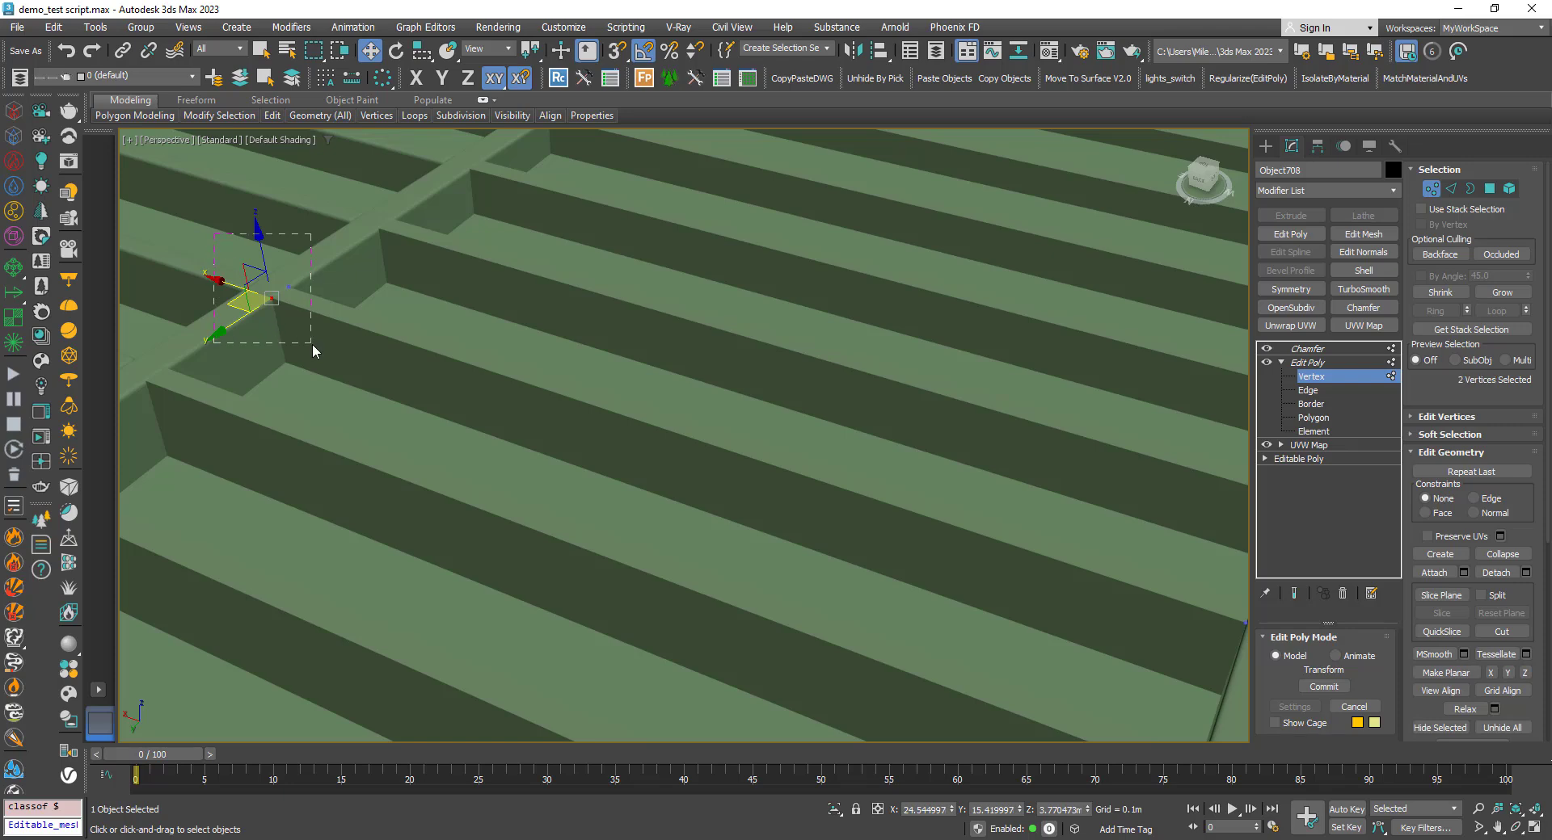
key("z")
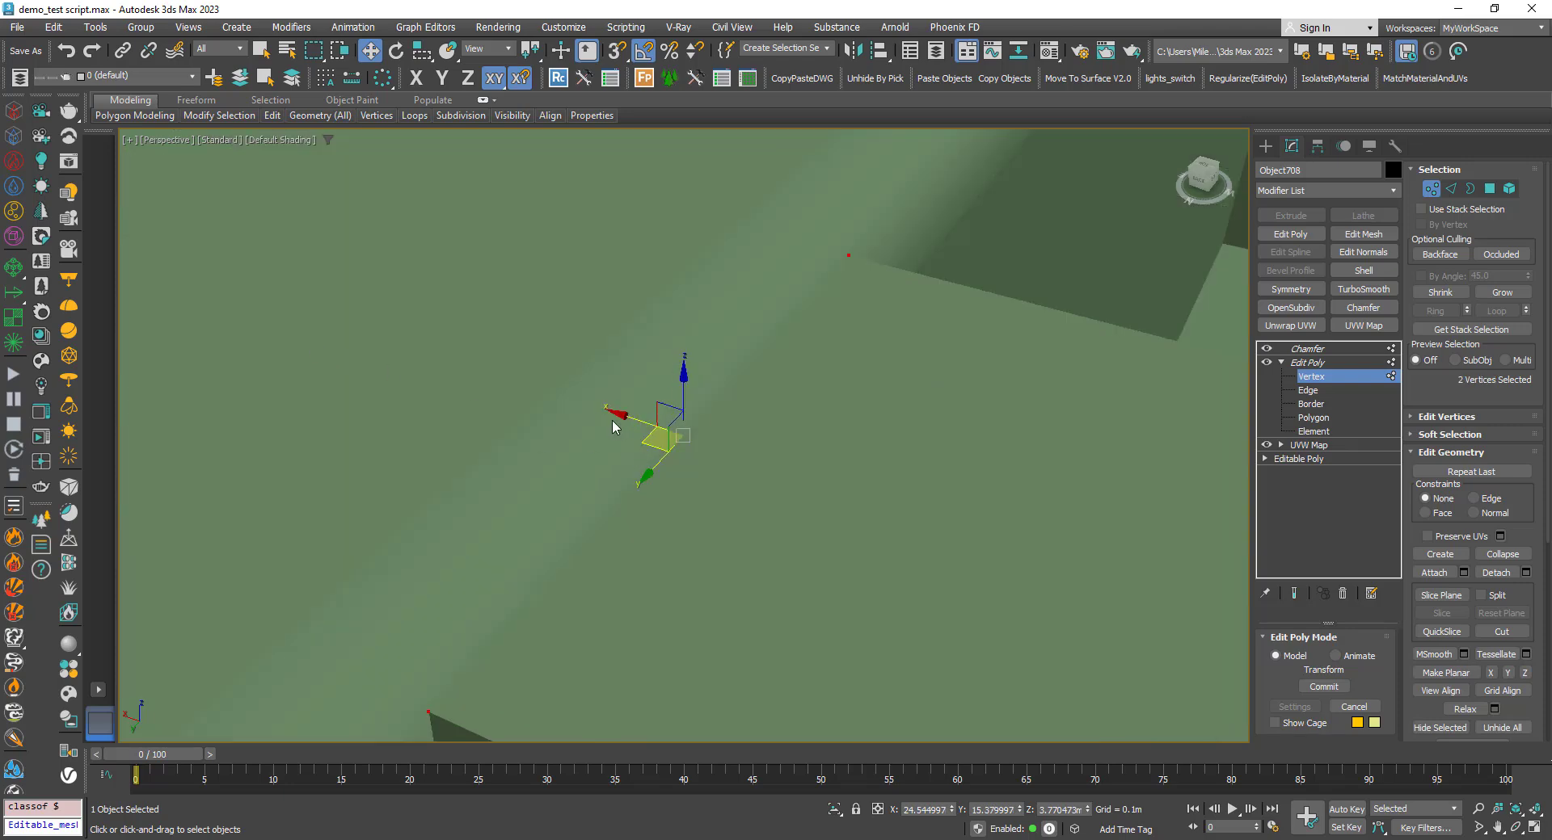
Step: Clear the slat's vertex selection and leave vertex editing
left_click(539, 455)
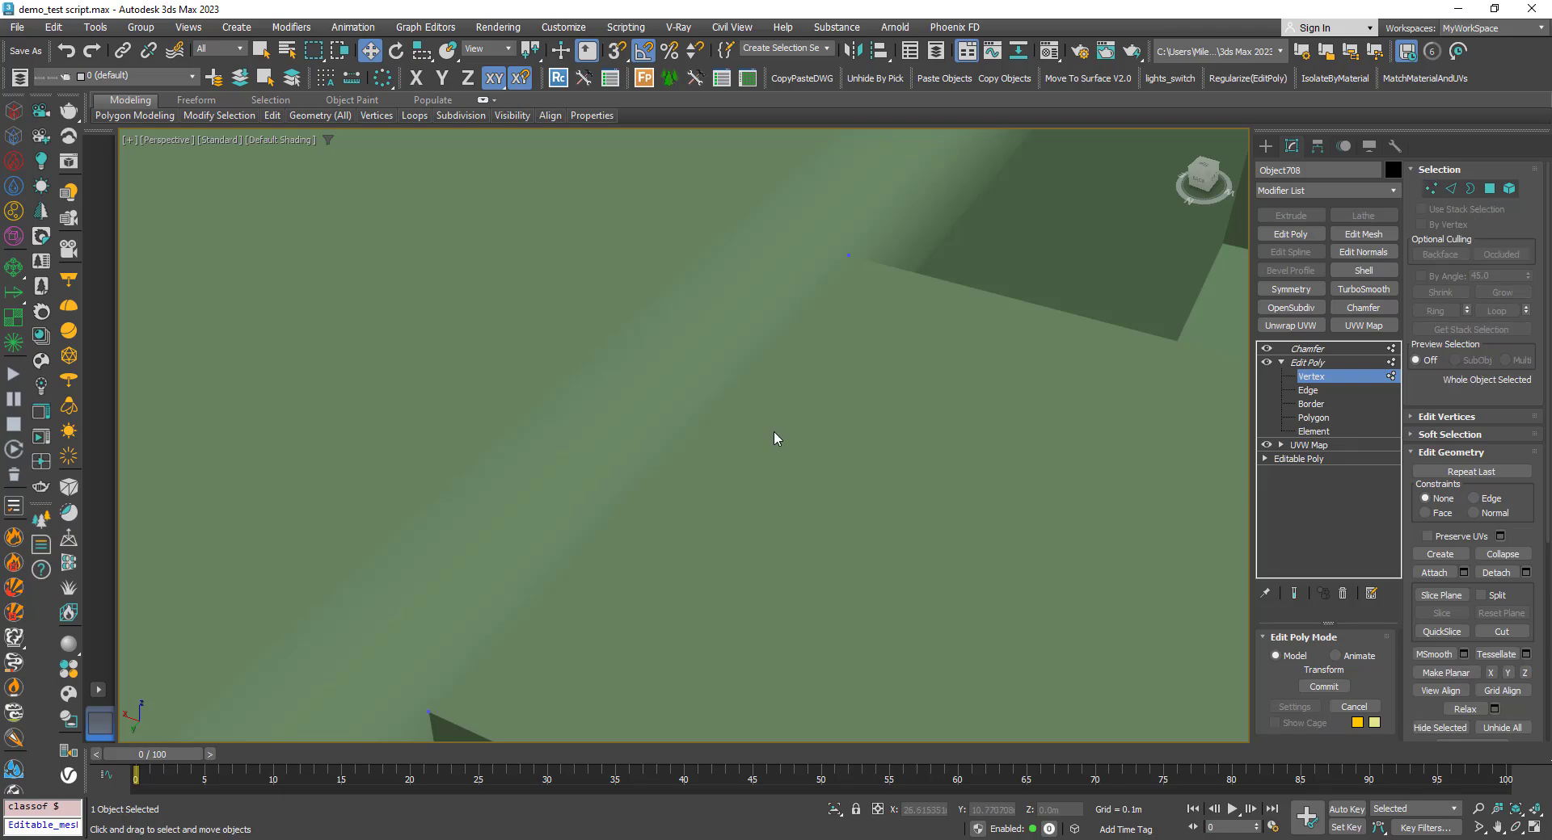
scroll(773, 430, "down", 5)
scroll(593, 406, "down", 2)
scroll(601, 424, "down", 8)
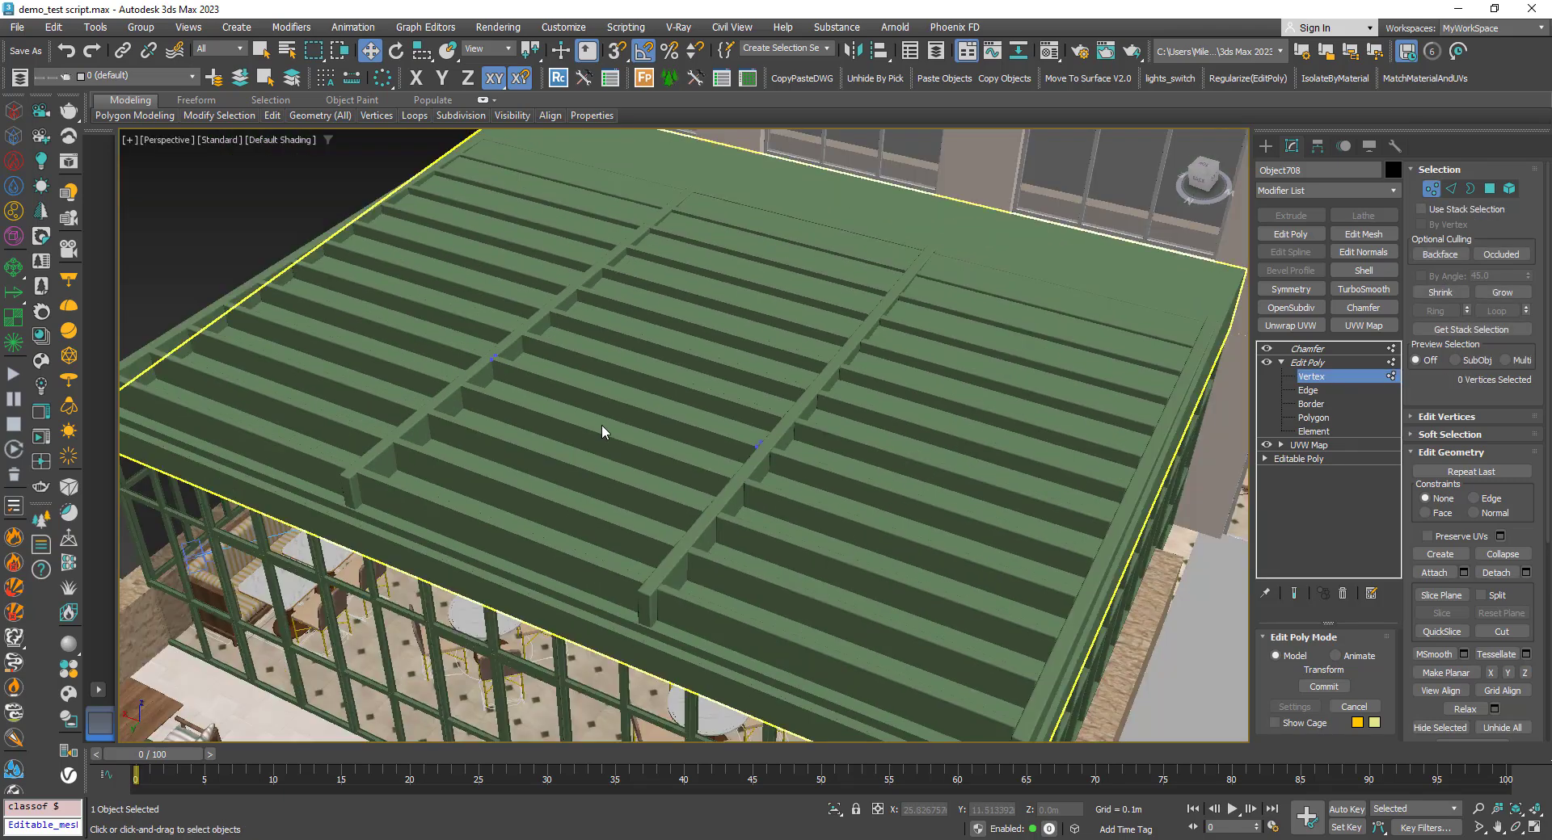
key("1")
Step: Select the double-ring donut spline, enter vertex editing and frame it without any vertex selected
scroll(526, 351, "down", 6)
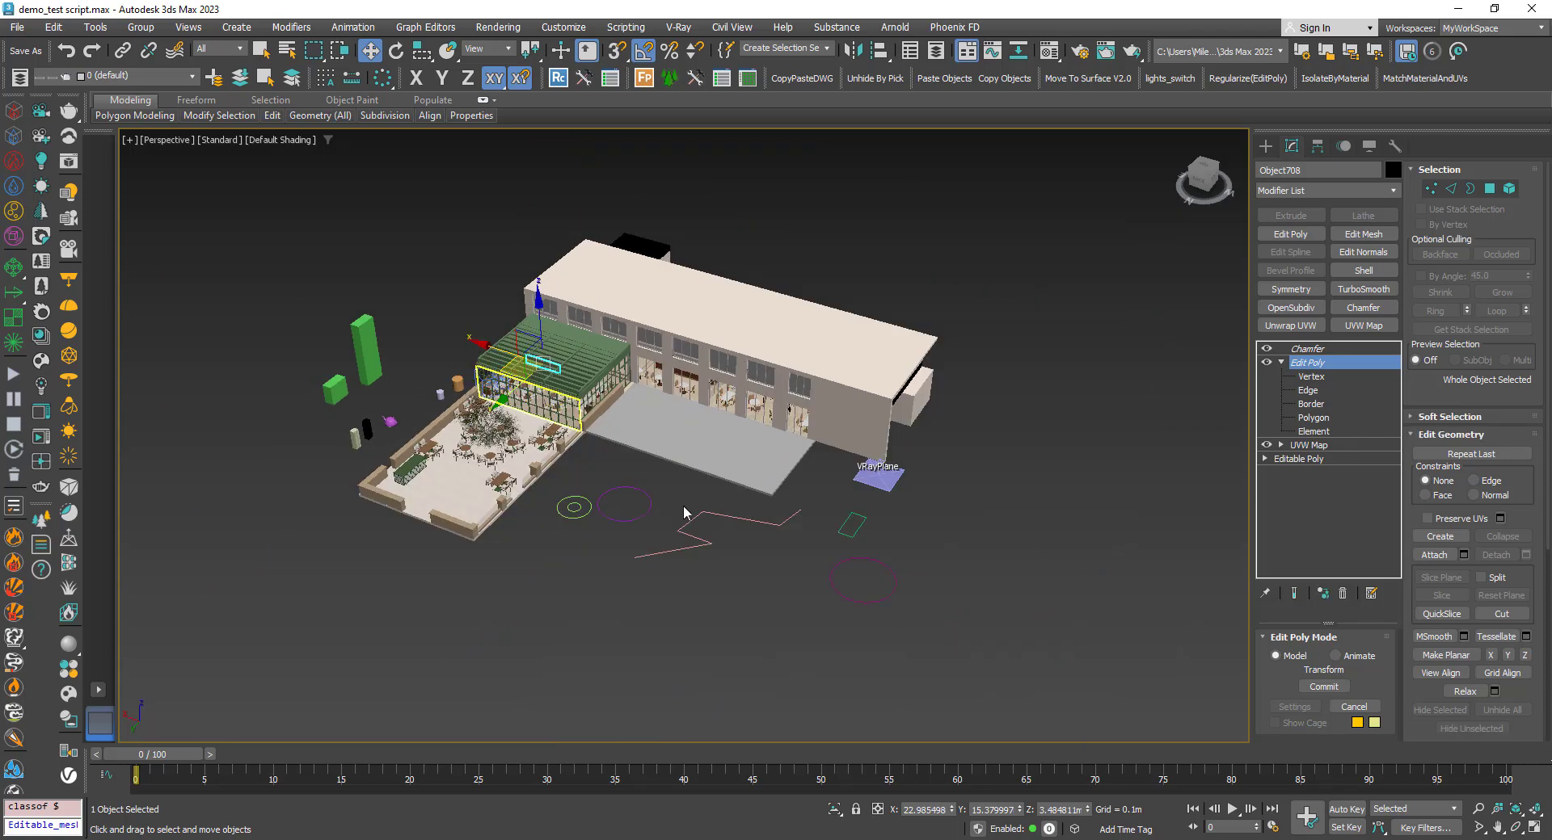
scroll(688, 512, "up", 2)
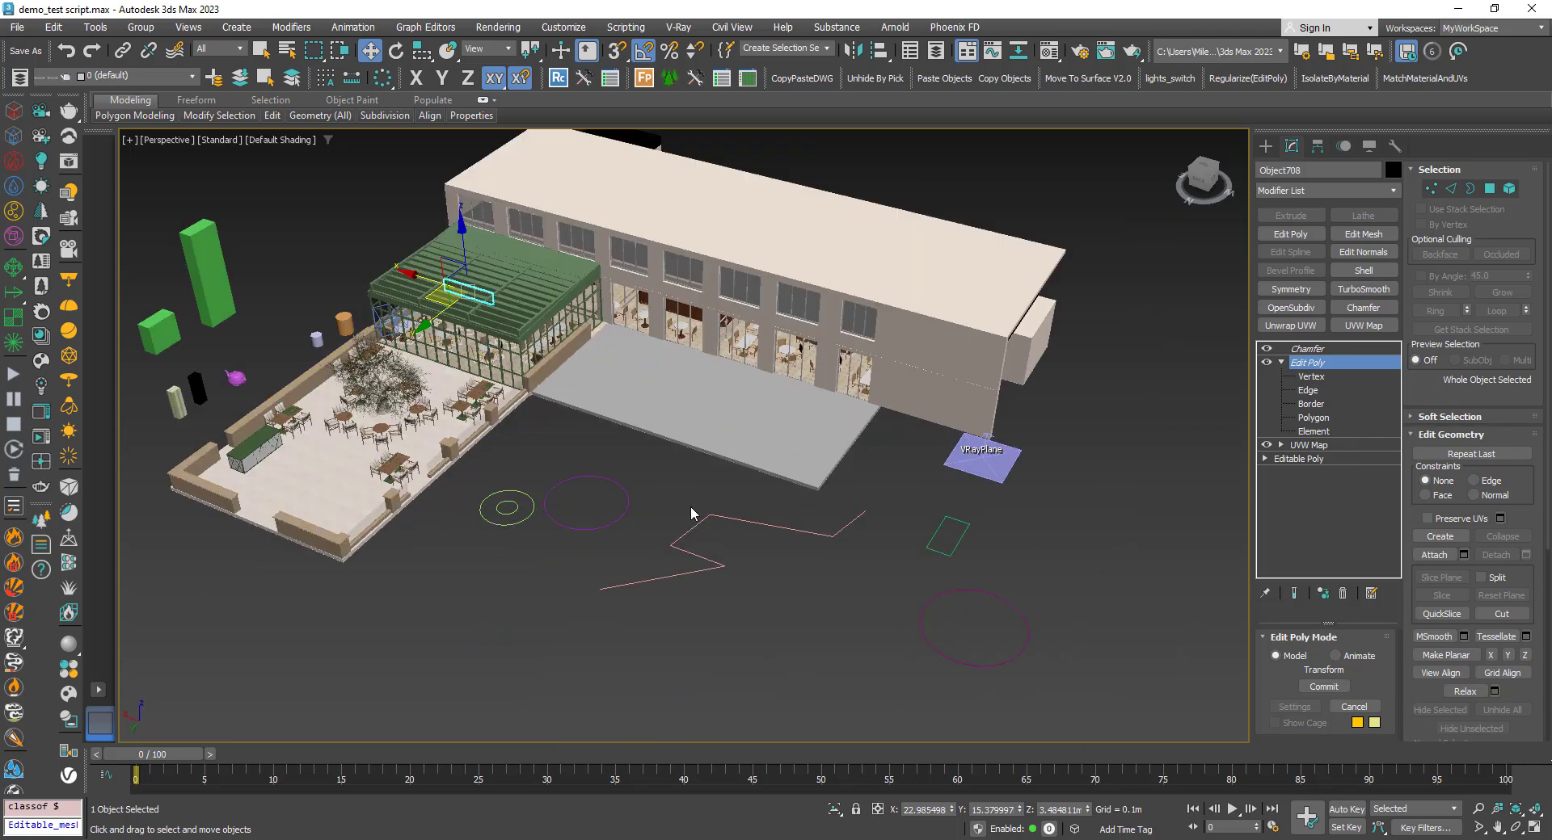
left_click(575, 527)
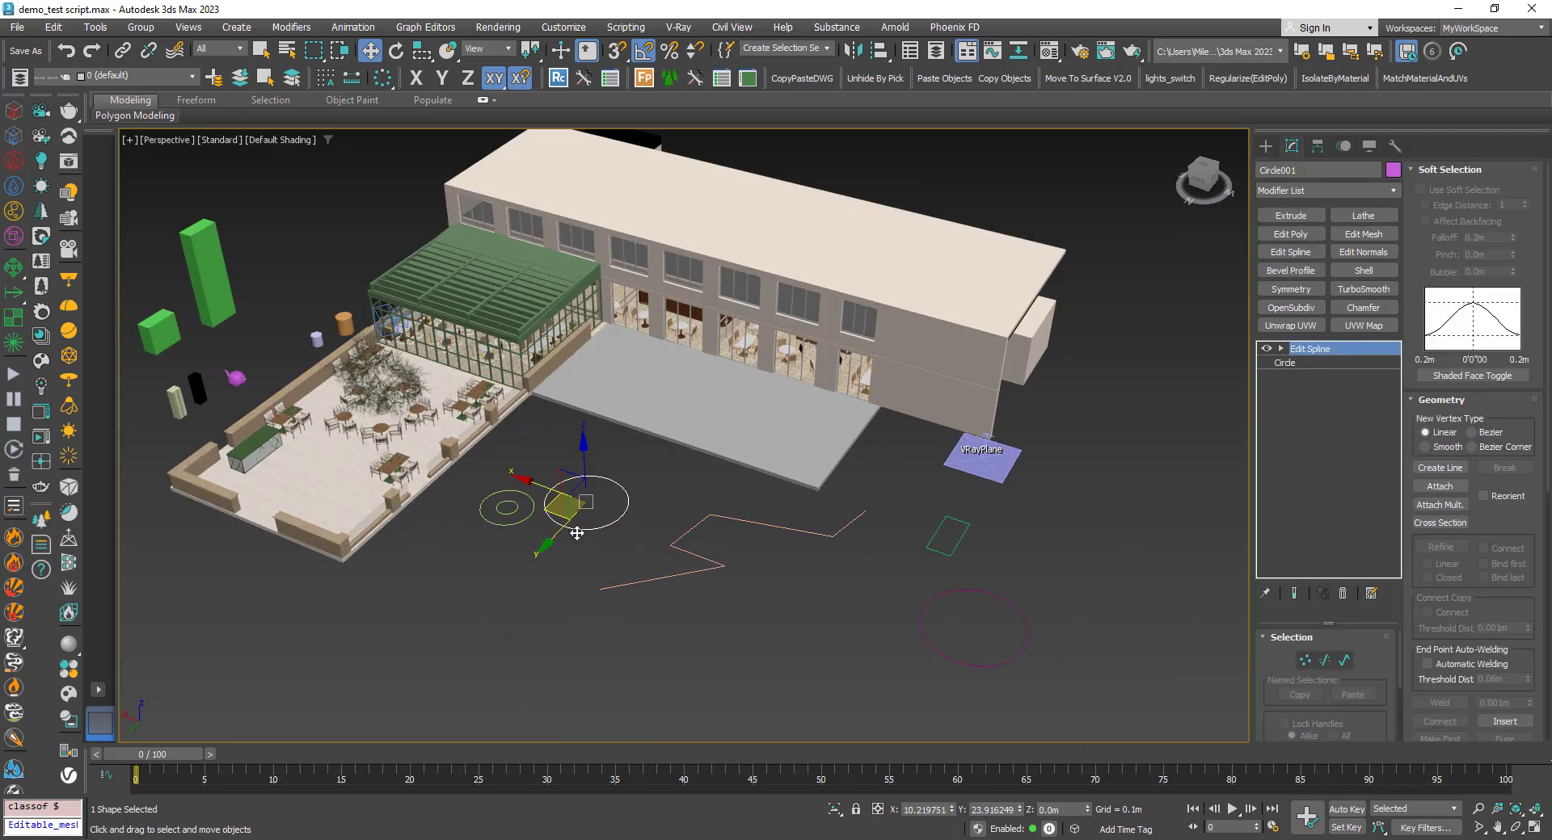
left_click(516, 525)
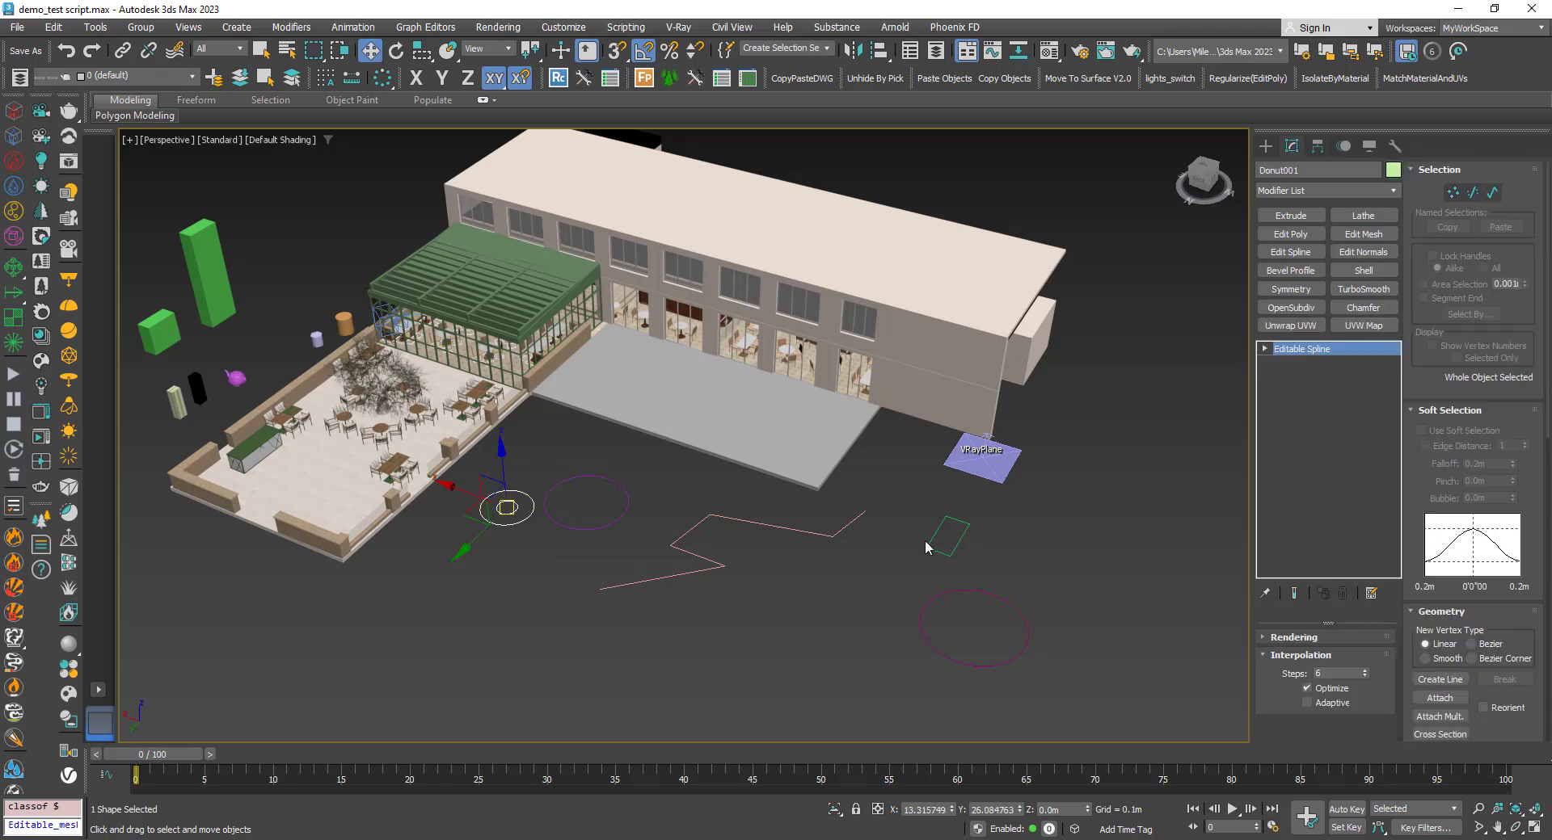
left_click(1452, 193)
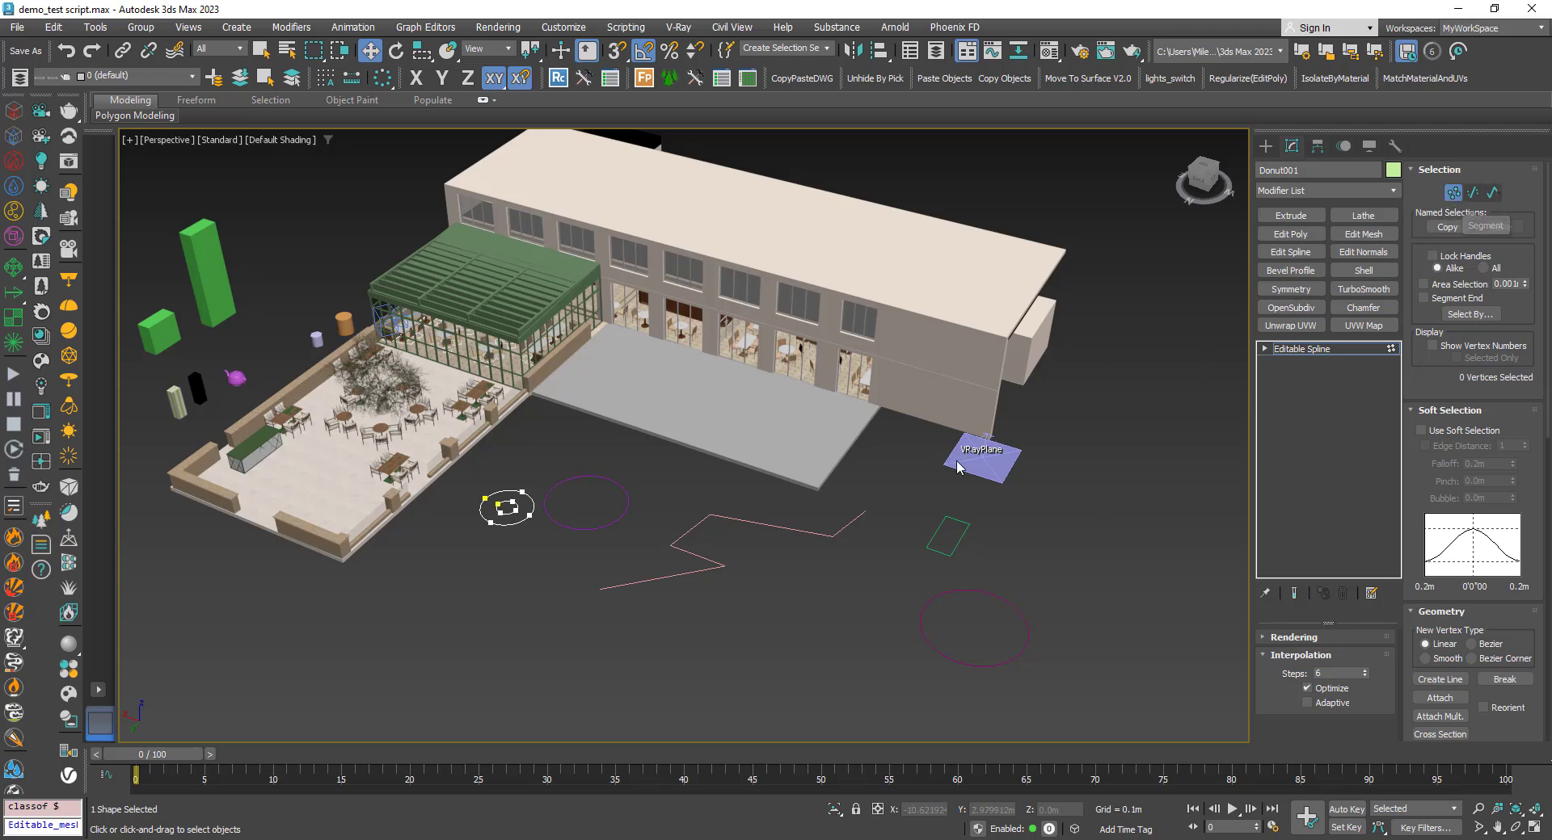
key("z")
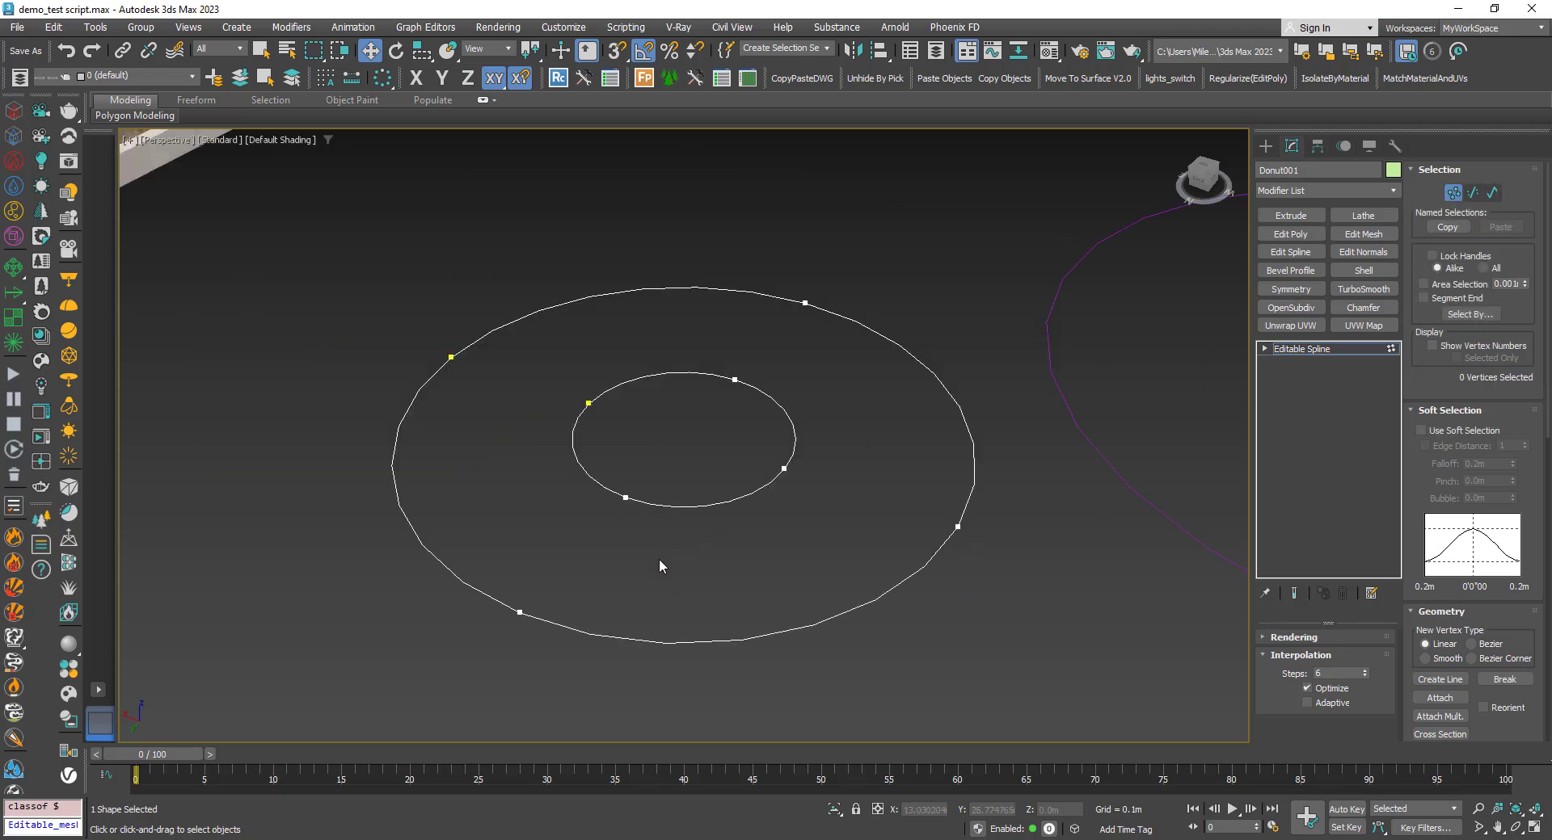
Step: Select a vertex on the far side of the donut's outer ring and frame it
scroll(659, 566, "down", 10)
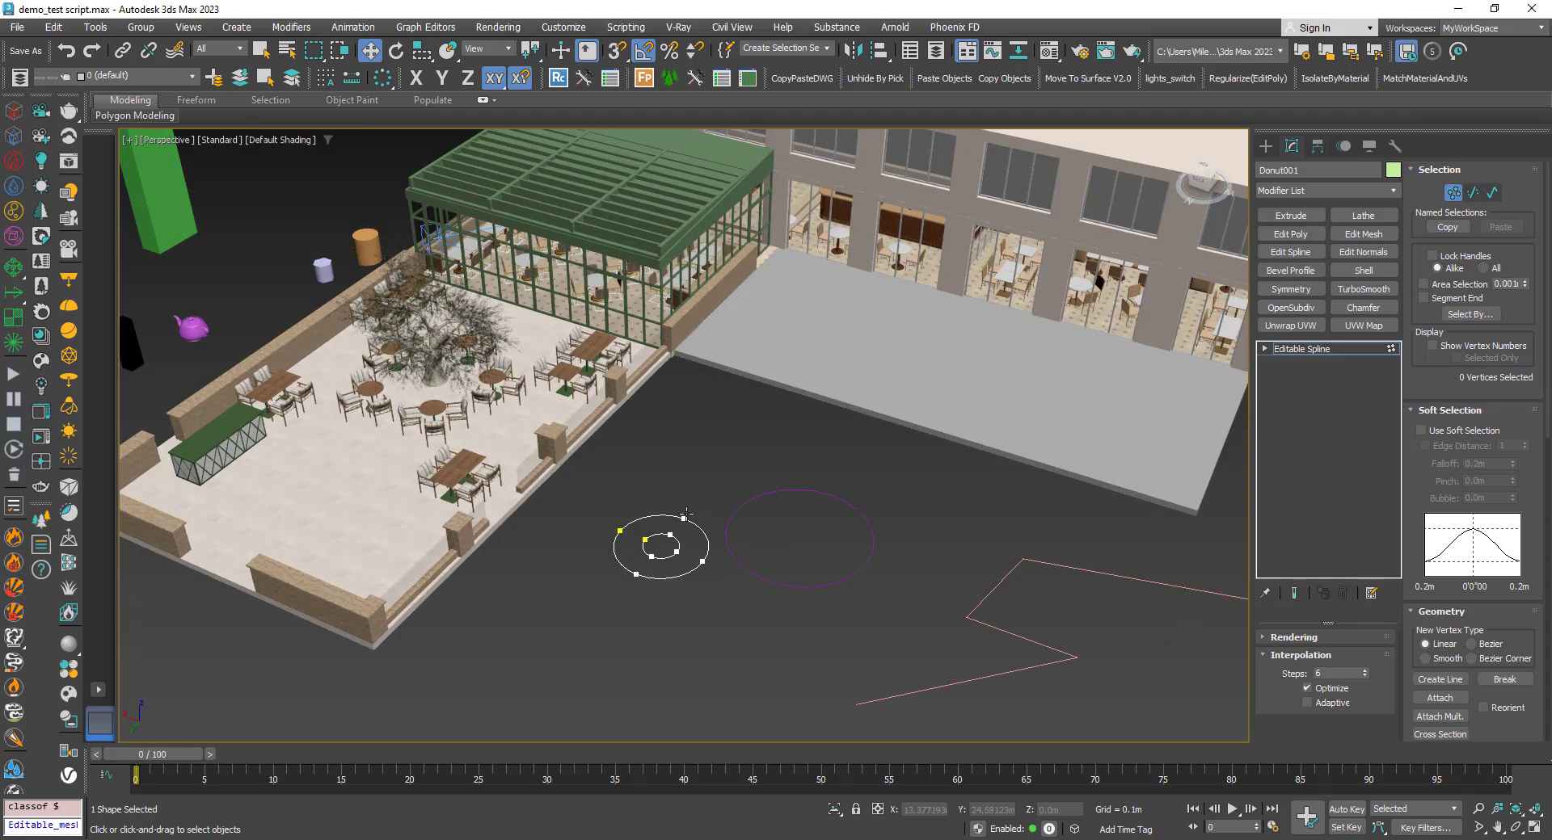
left_click(684, 516)
key("z")
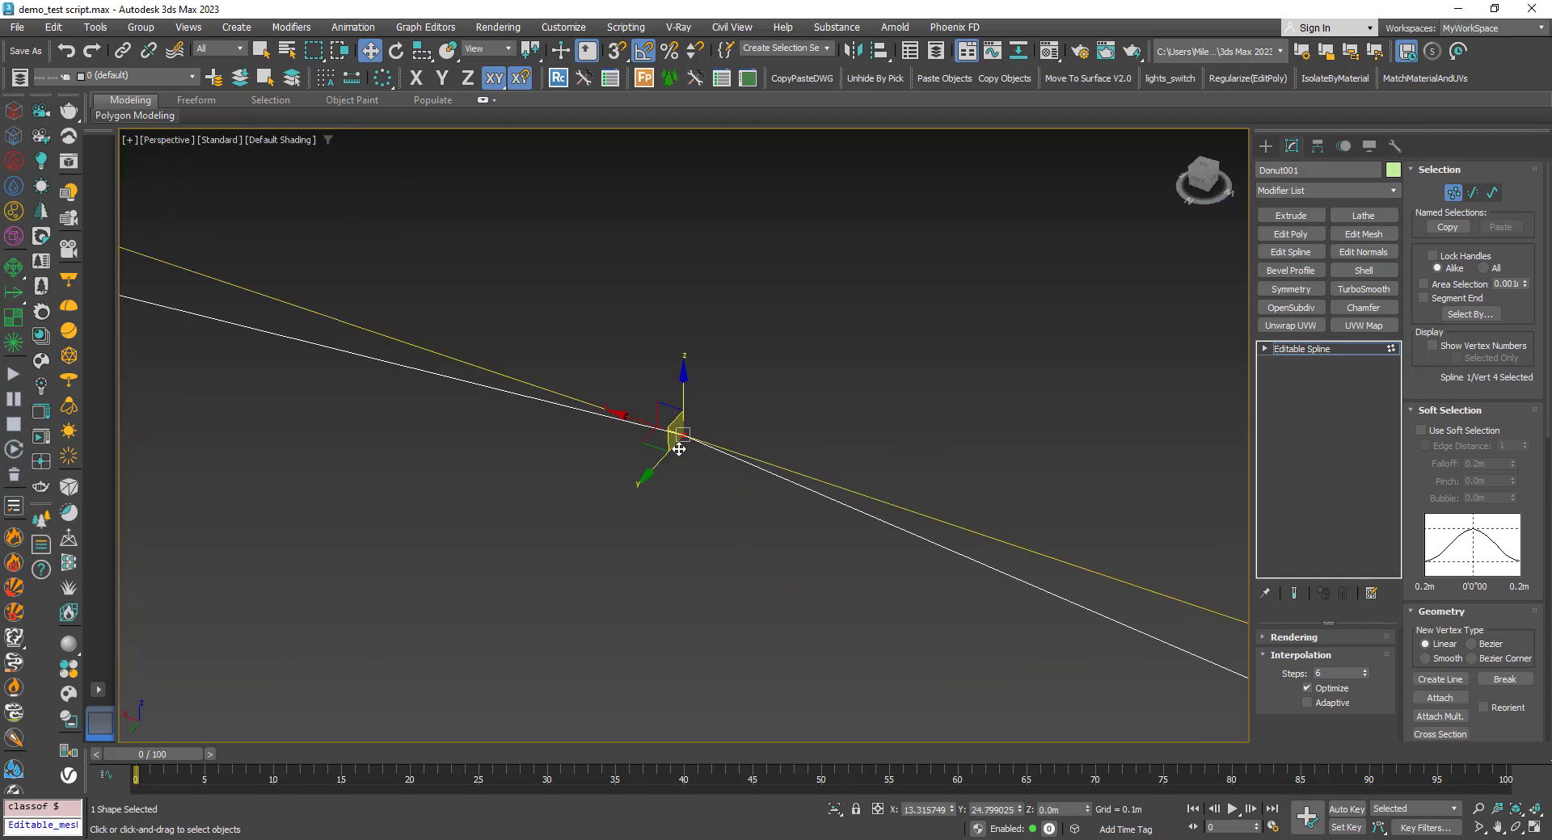
Step: Switch the donut spline to segment editing and frame the outer-ring segment facing the purple circle
scroll(679, 508, "down", 8)
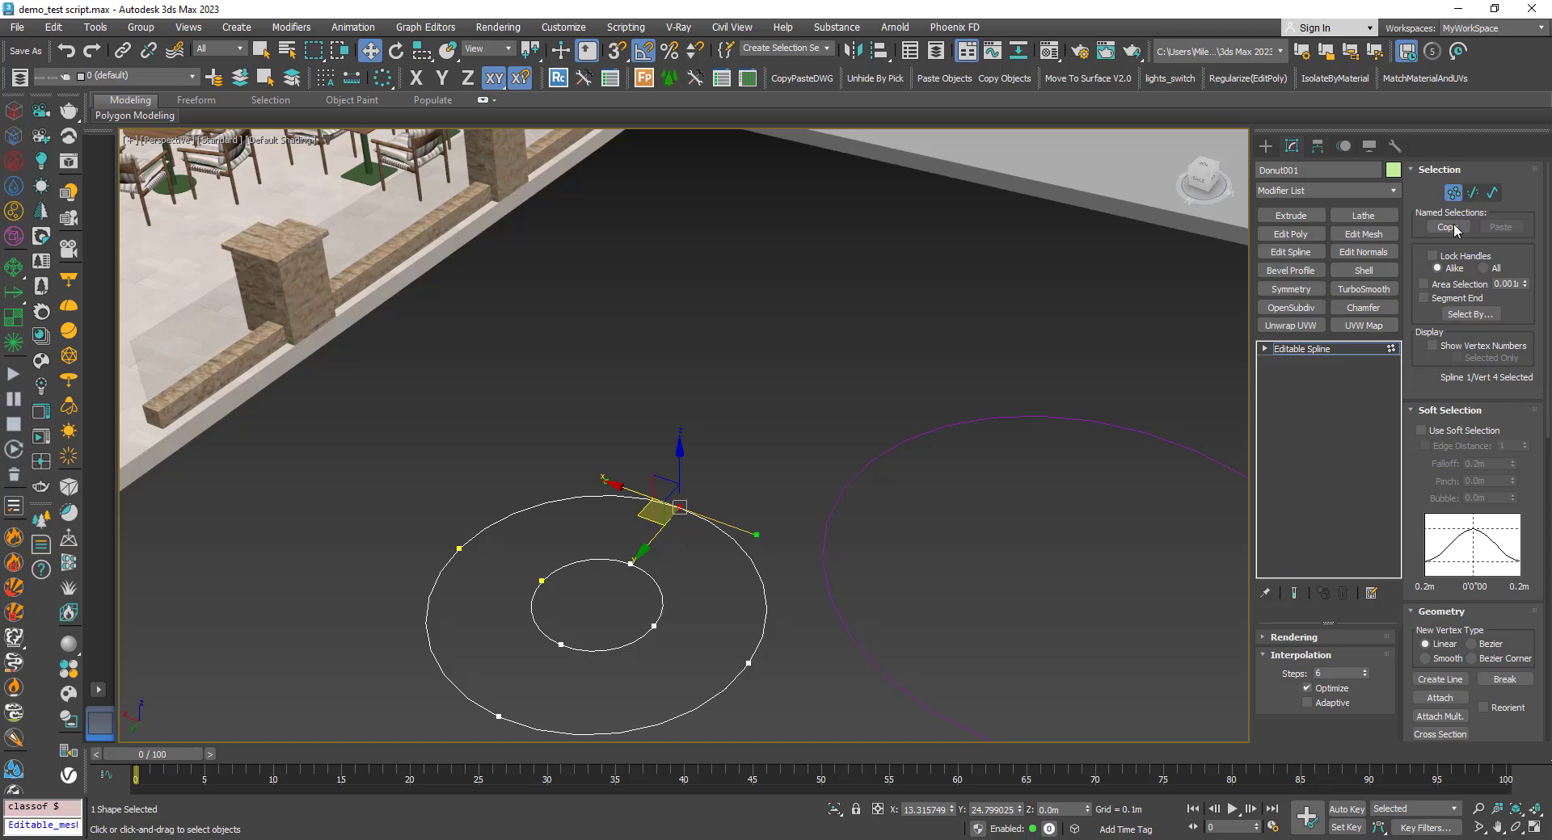
left_click(1472, 192)
left_click(730, 537)
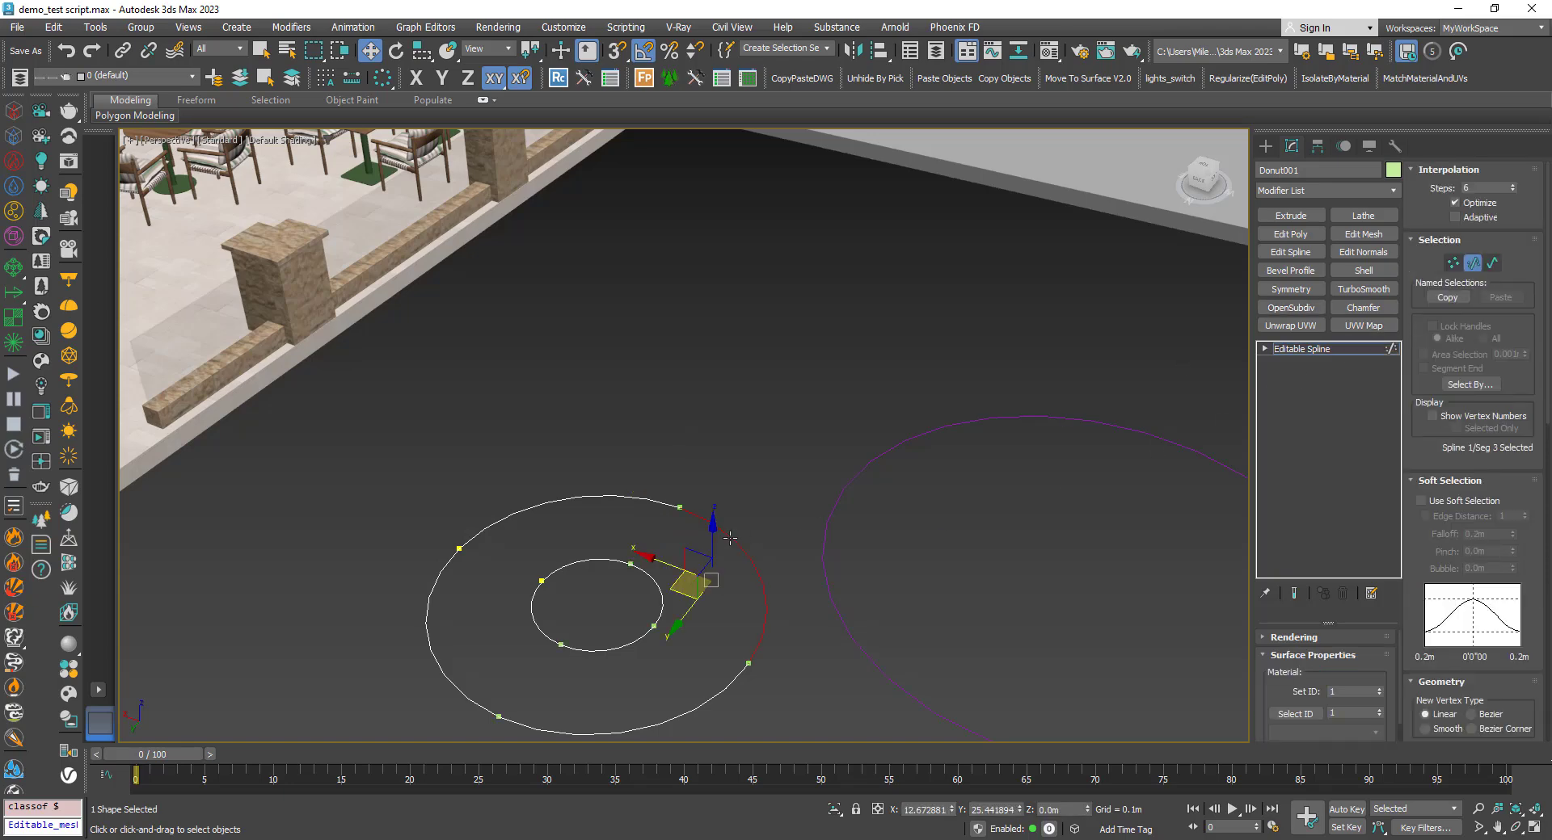
scroll(730, 537, "up", 5)
scroll(740, 525, "down", 6)
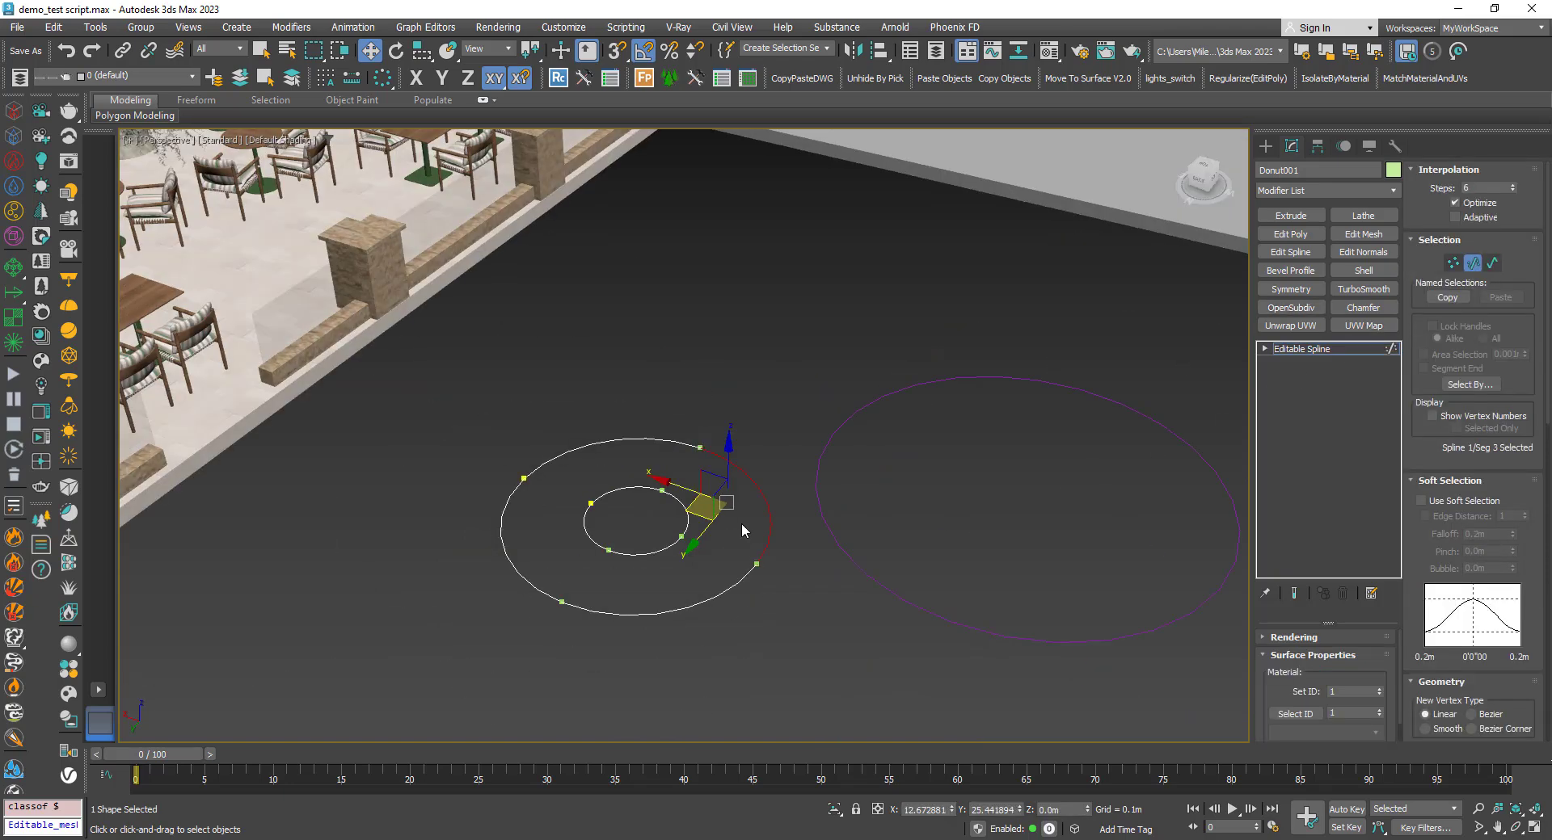
scroll(731, 531, "up", 2)
scroll(731, 529, "up", 4)
Step: Clear the donut's segment selection and leave segment editing
left_click(732, 529)
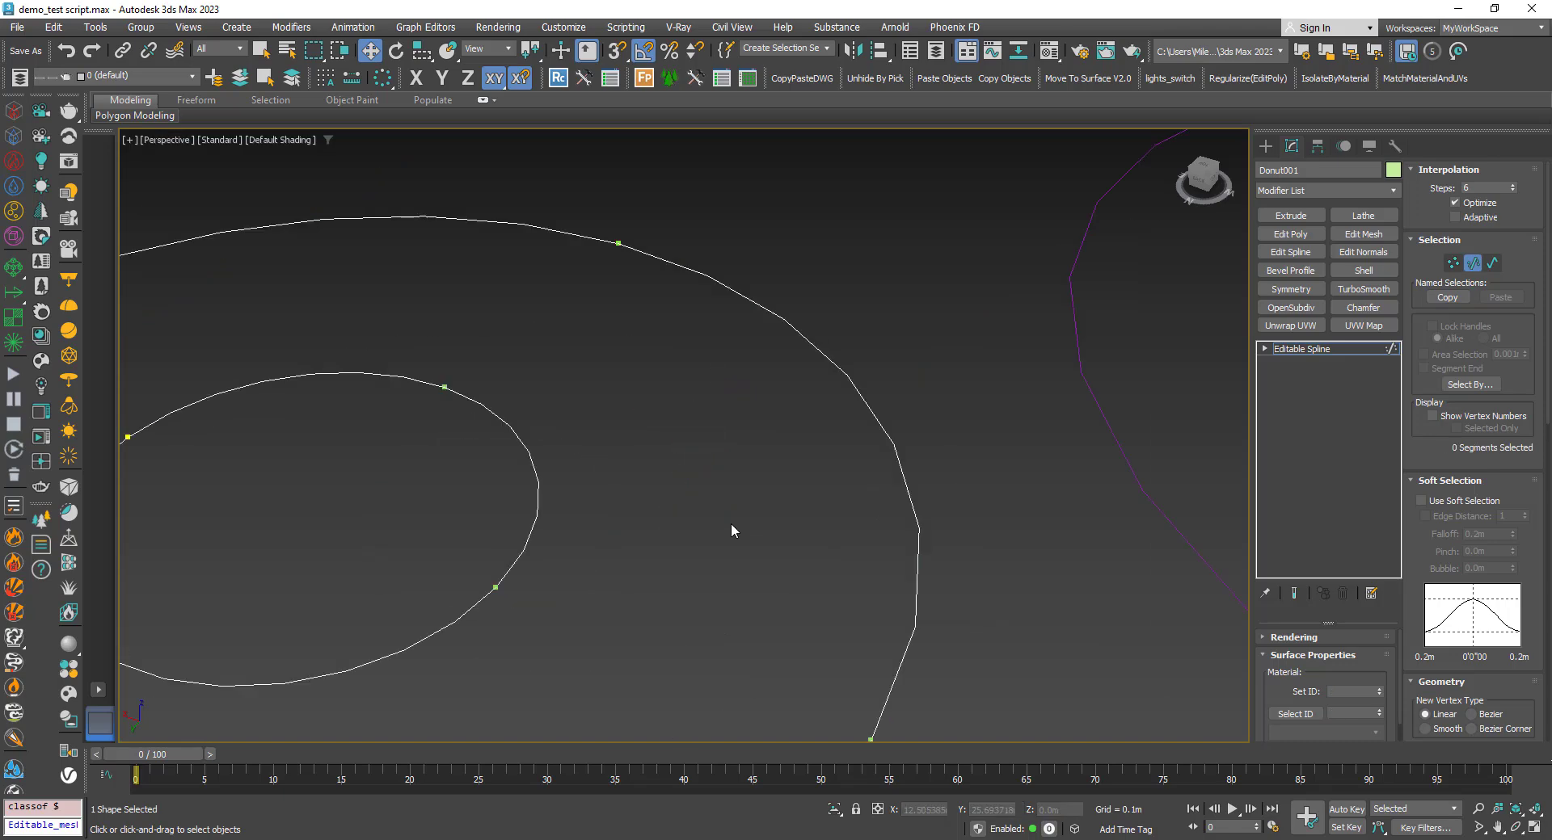
scroll(731, 531, "down", 10)
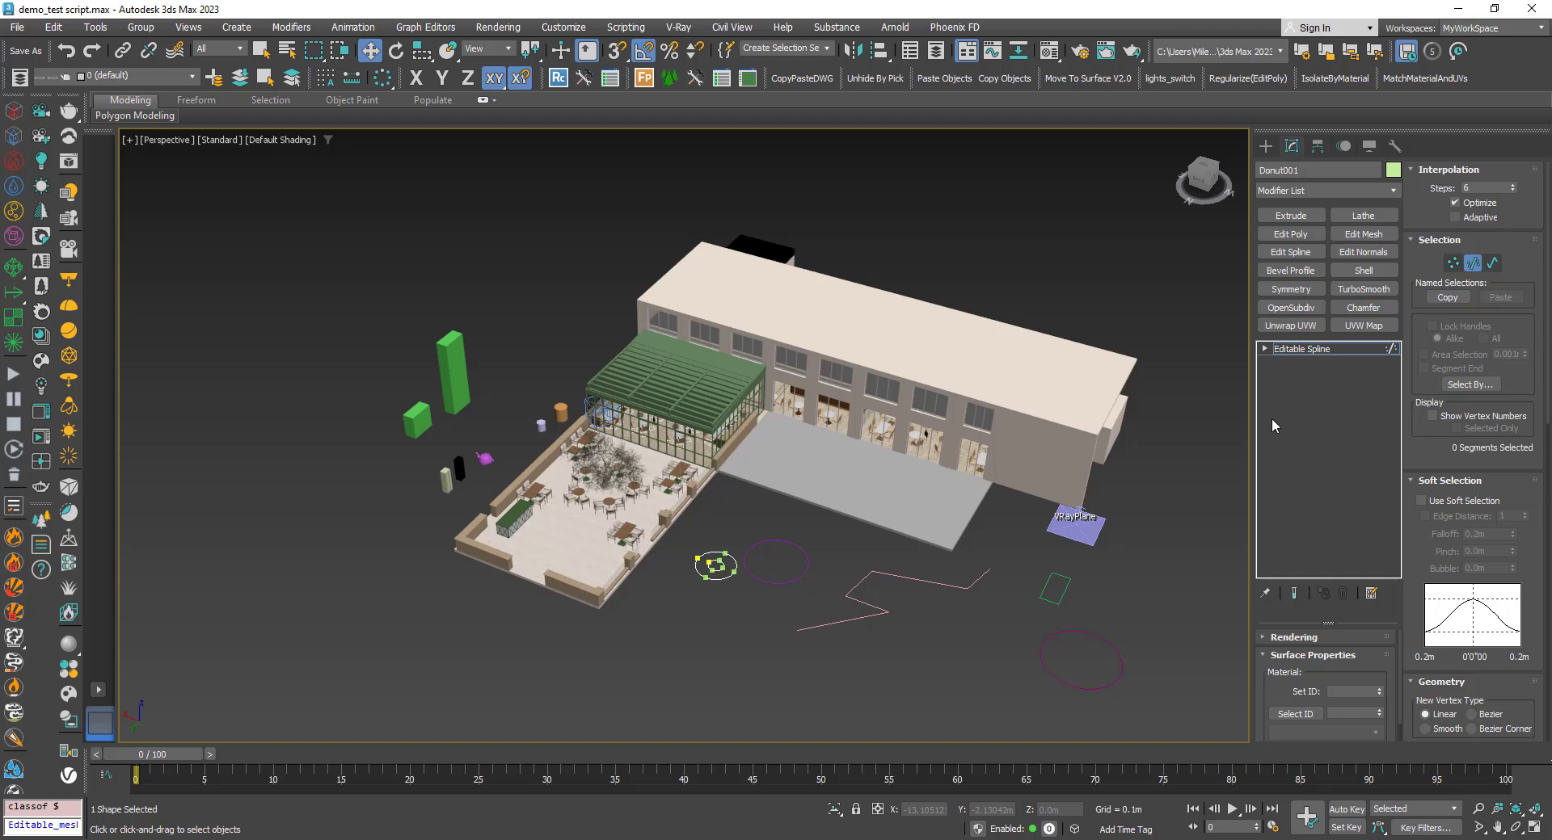
left_click(1297, 349)
Step: Select the lavender hexagonal cylinder, enter patch editing in Edit Patch and frame one of its top patches
scroll(555, 377, "up", 6)
scroll(566, 461, "down", 3)
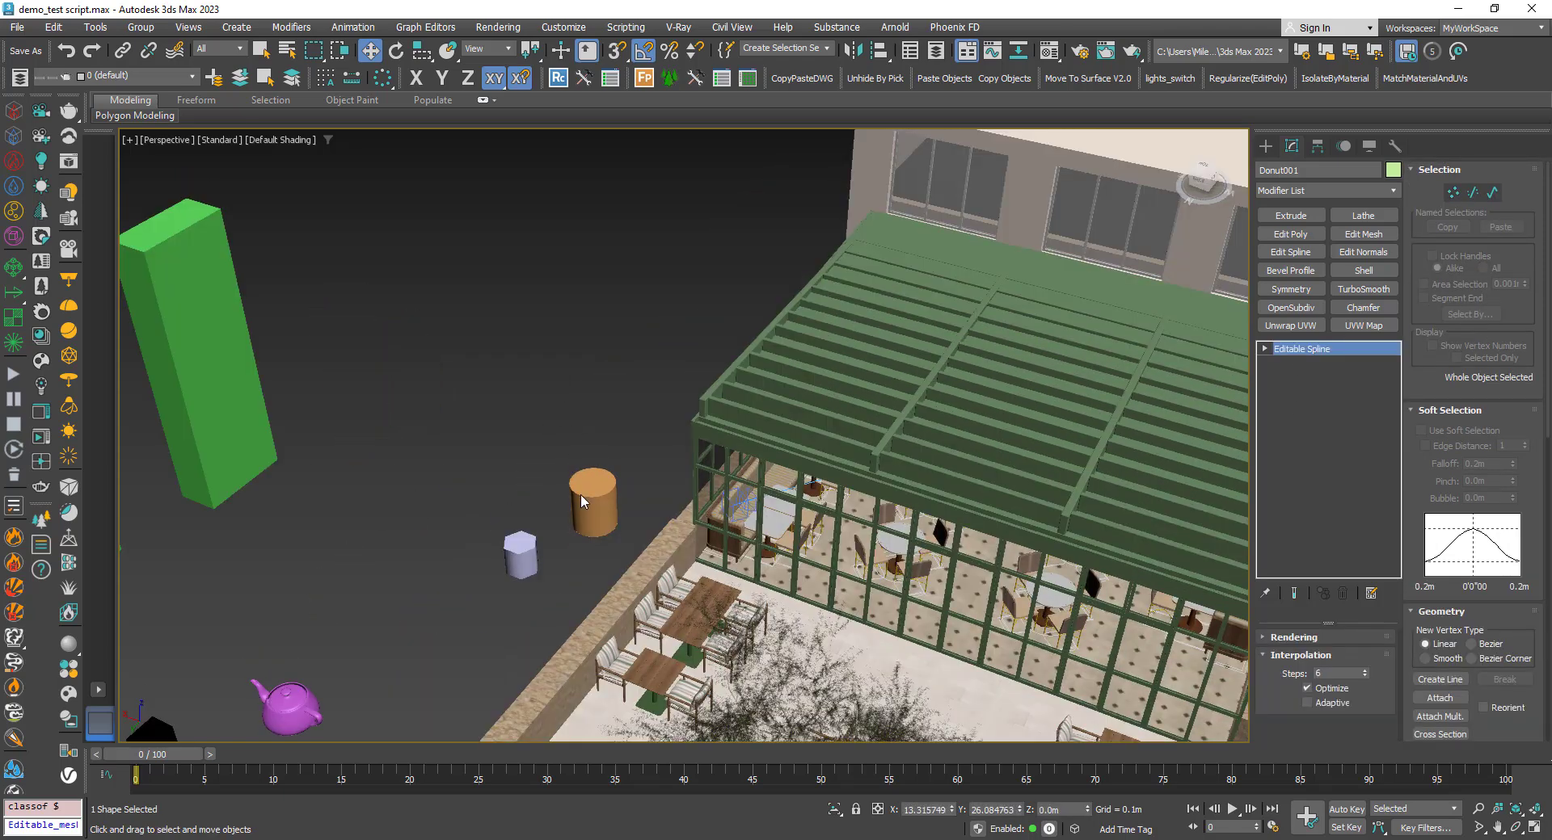
left_click(530, 540)
scroll(521, 553, "up", 3)
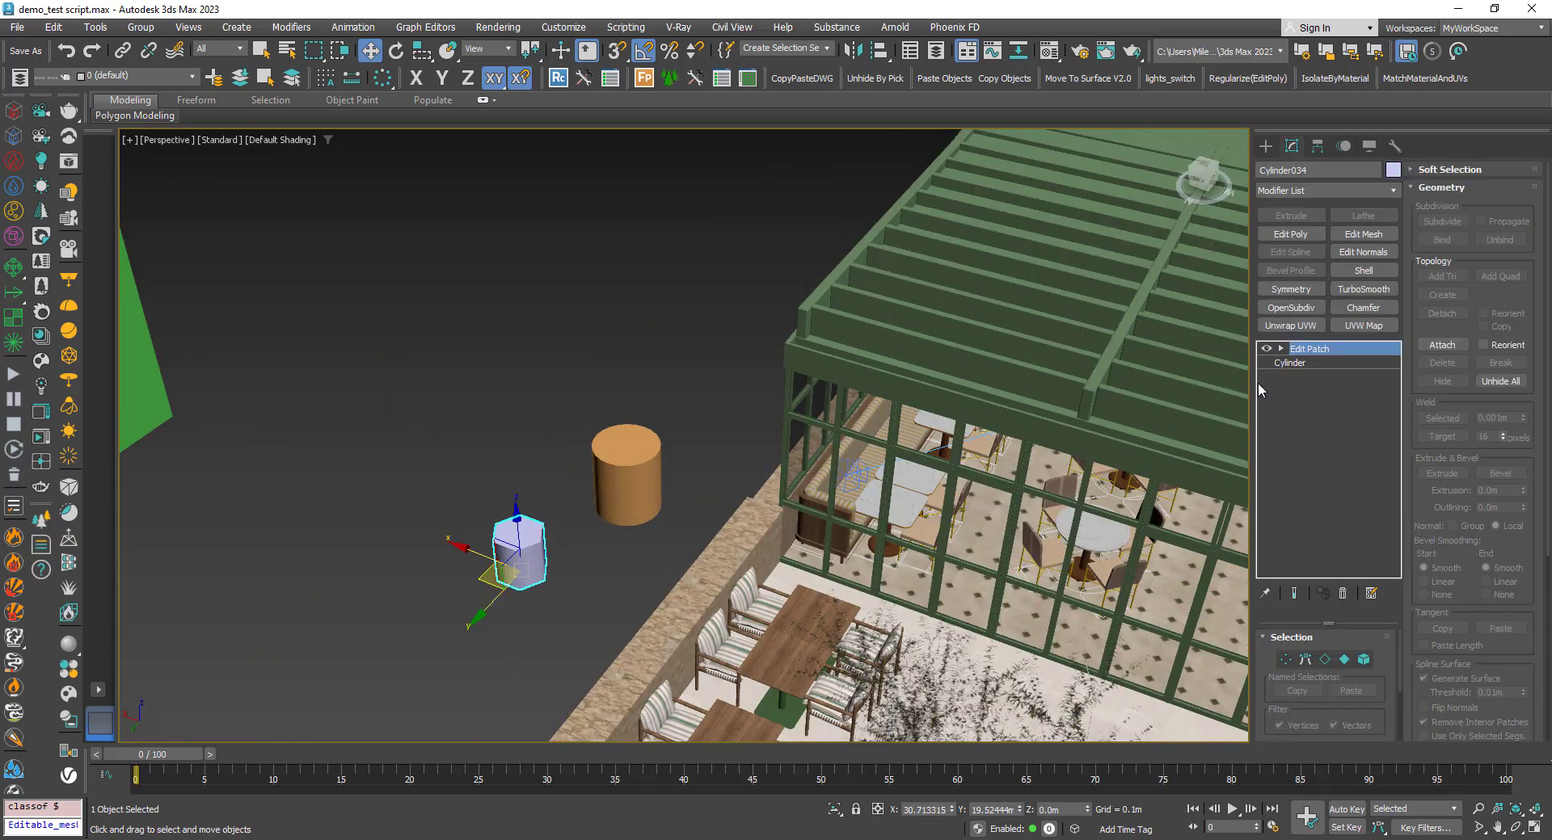
left_click(1345, 661)
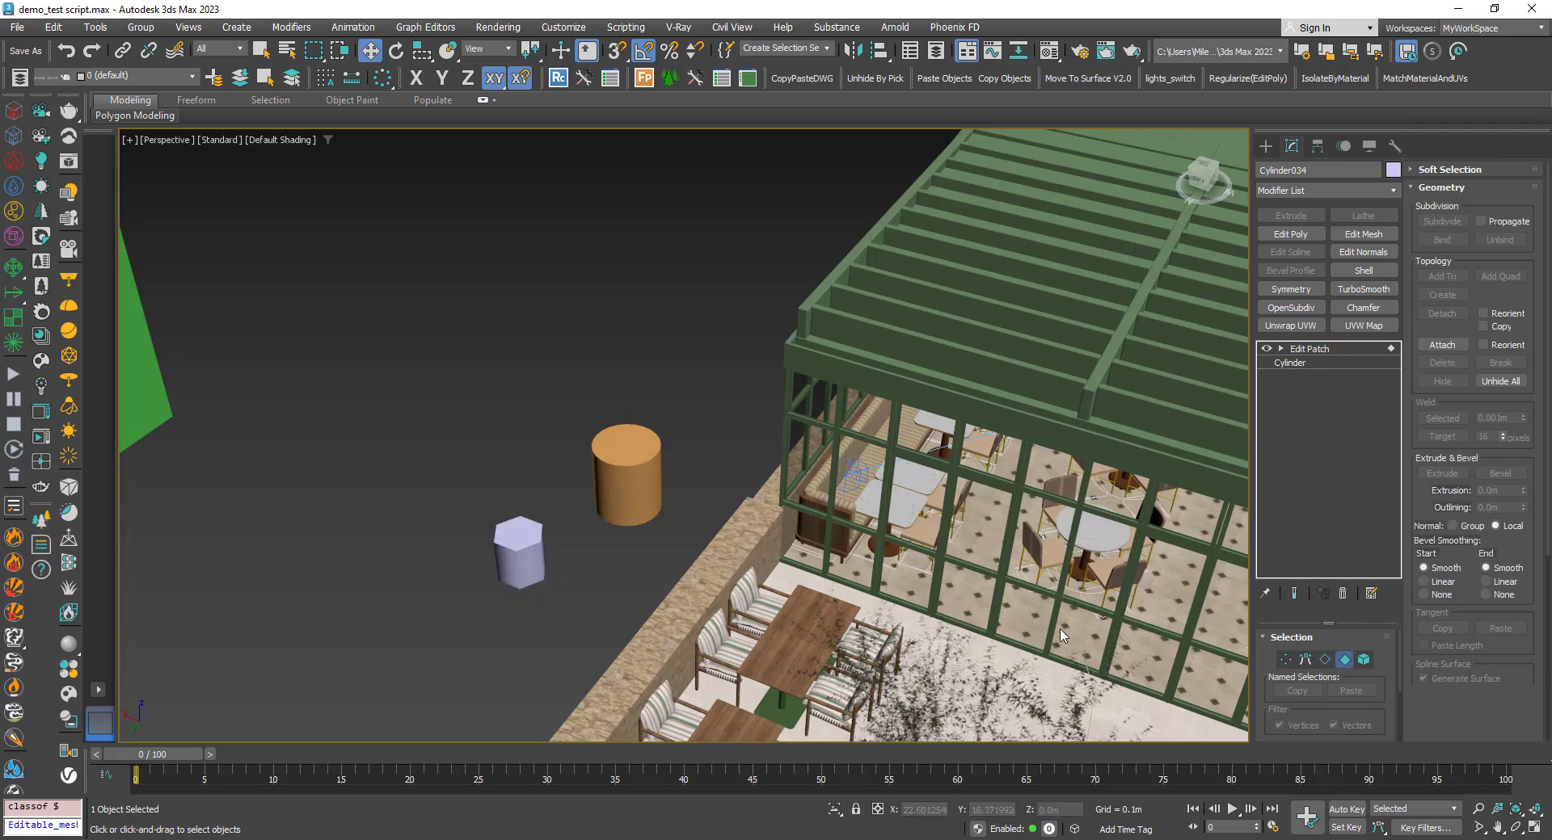
left_click(530, 535)
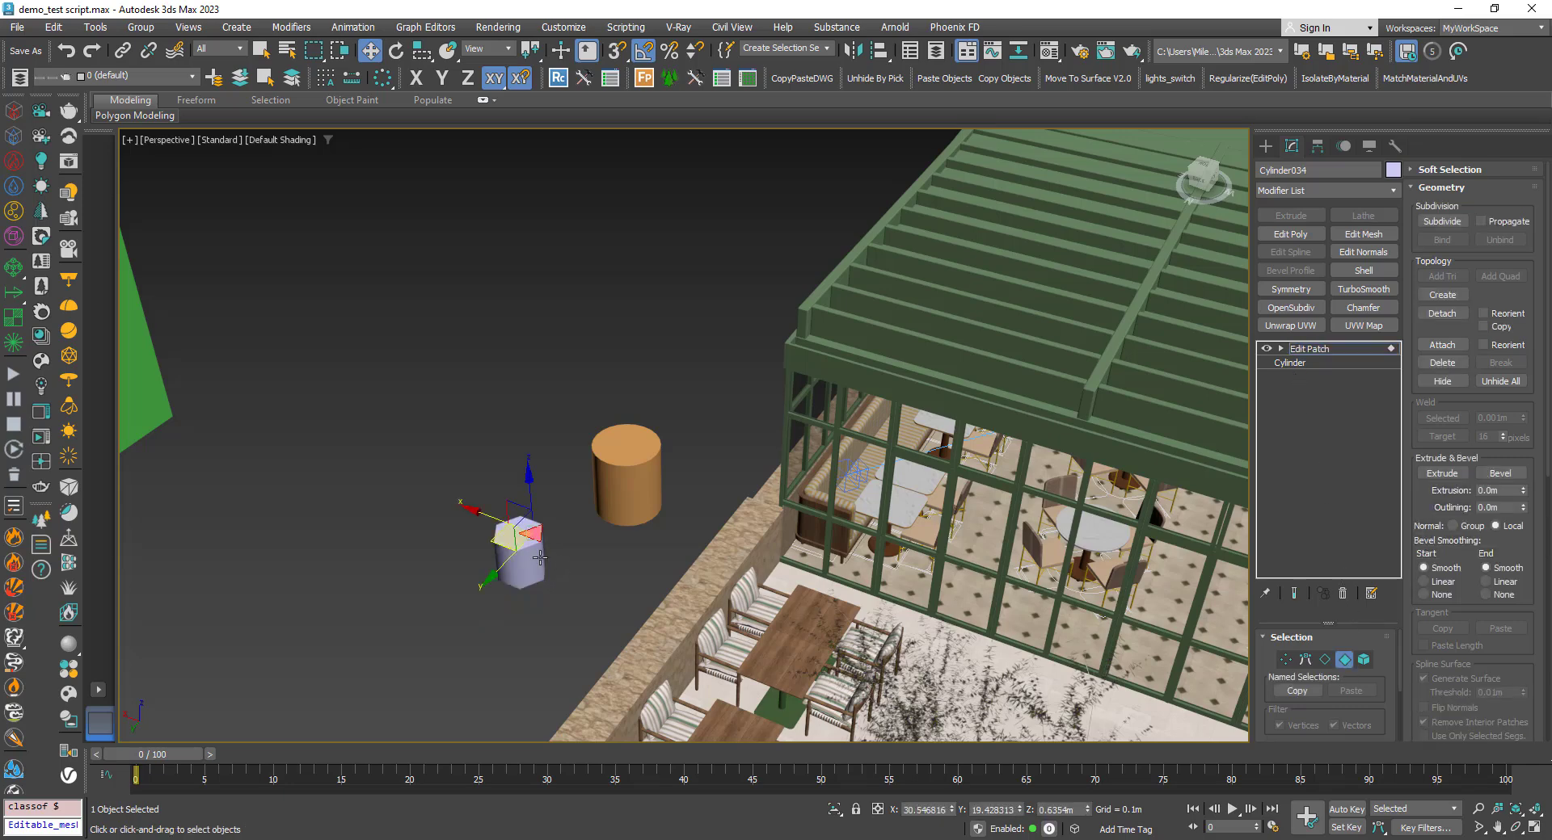
key("z")
Step: Clear the patch selection, frame the whole hexagonal cylinder and leave patch editing
left_click(865, 485)
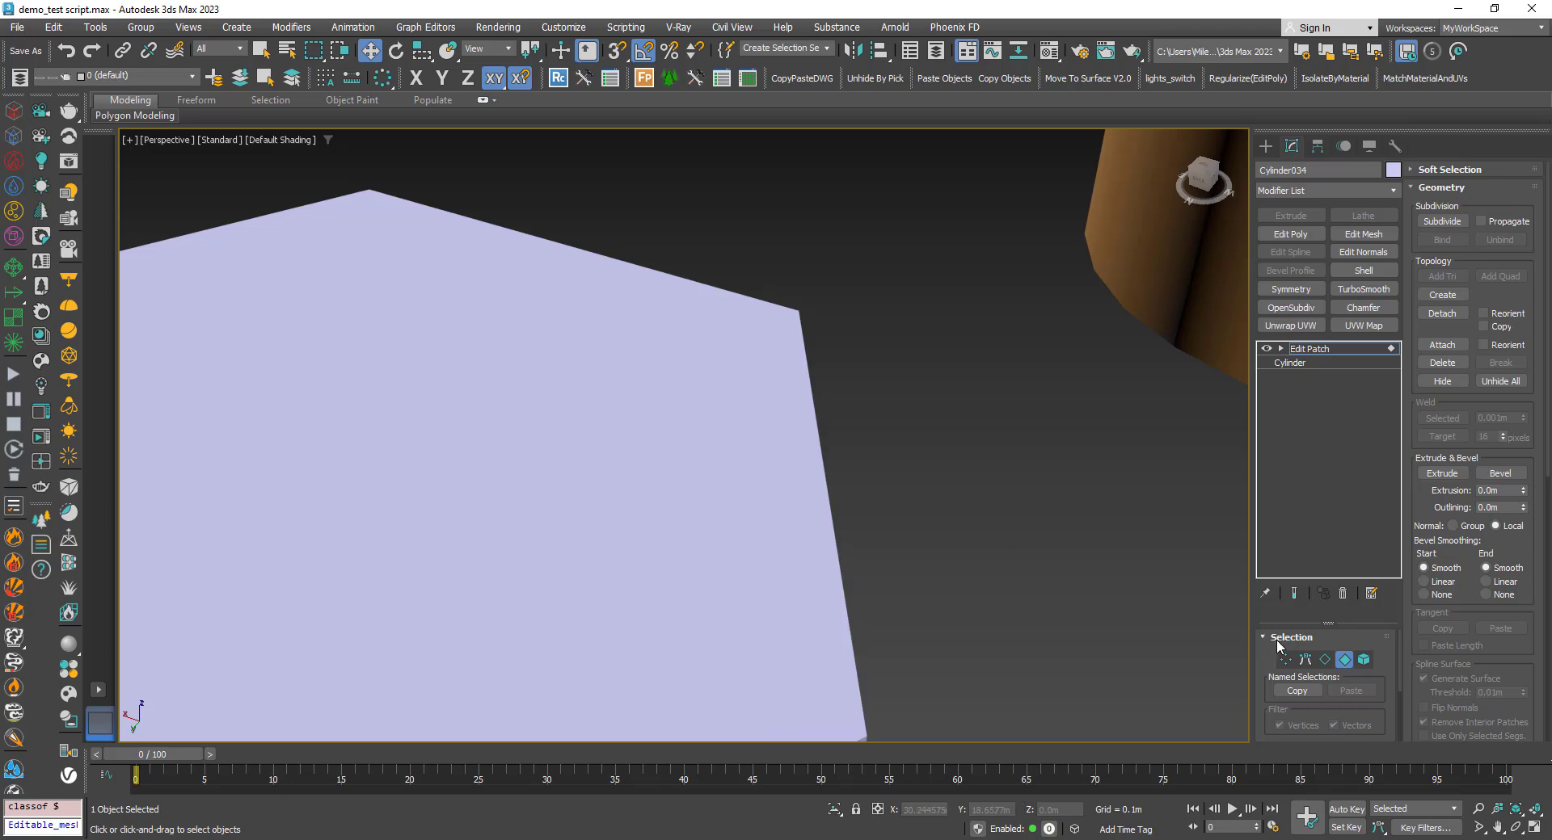
key("z")
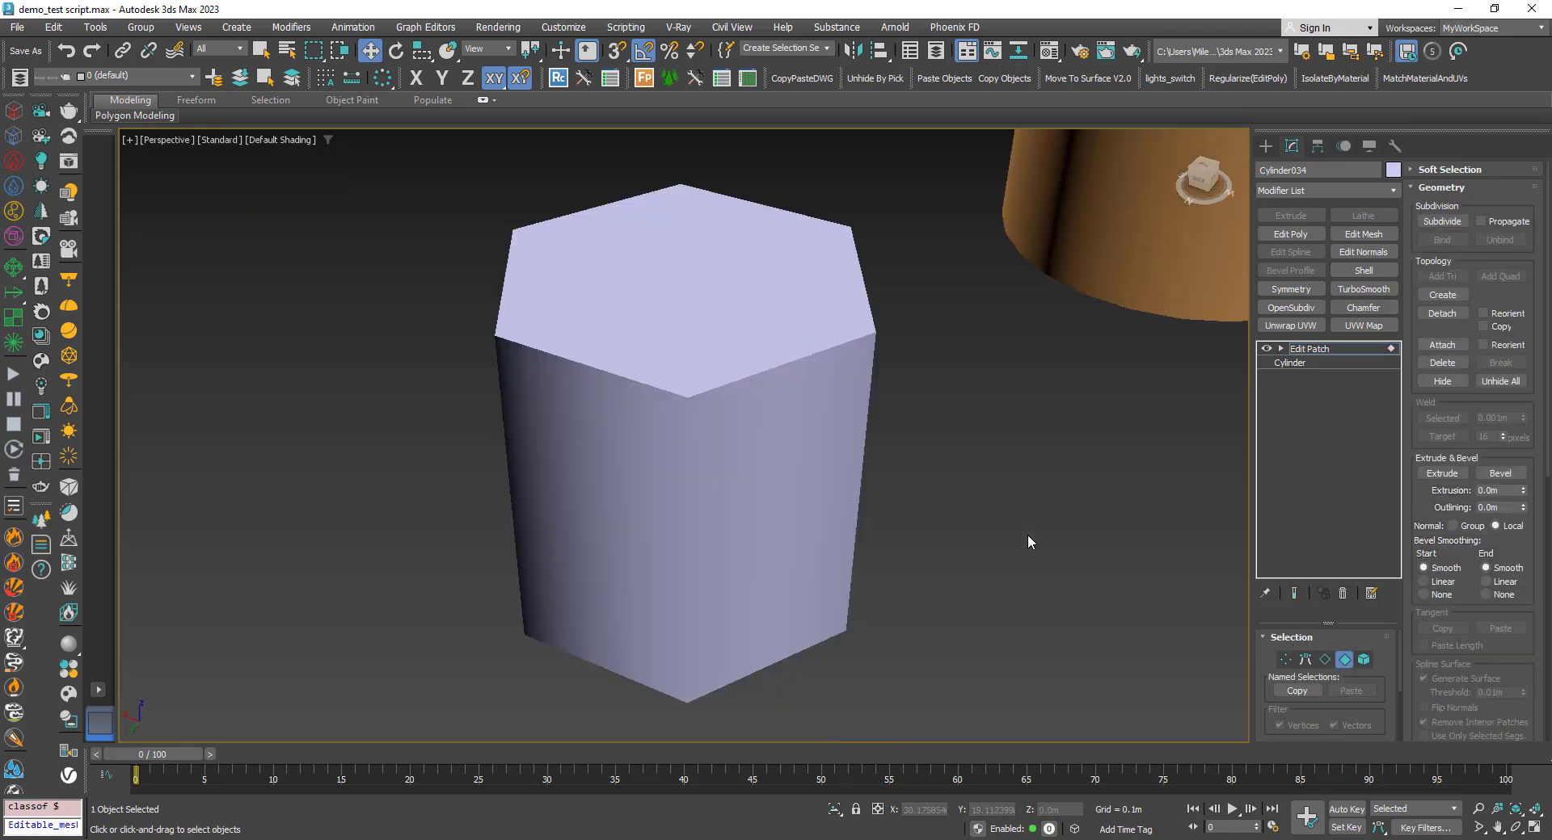
scroll(620, 560, "down", 5)
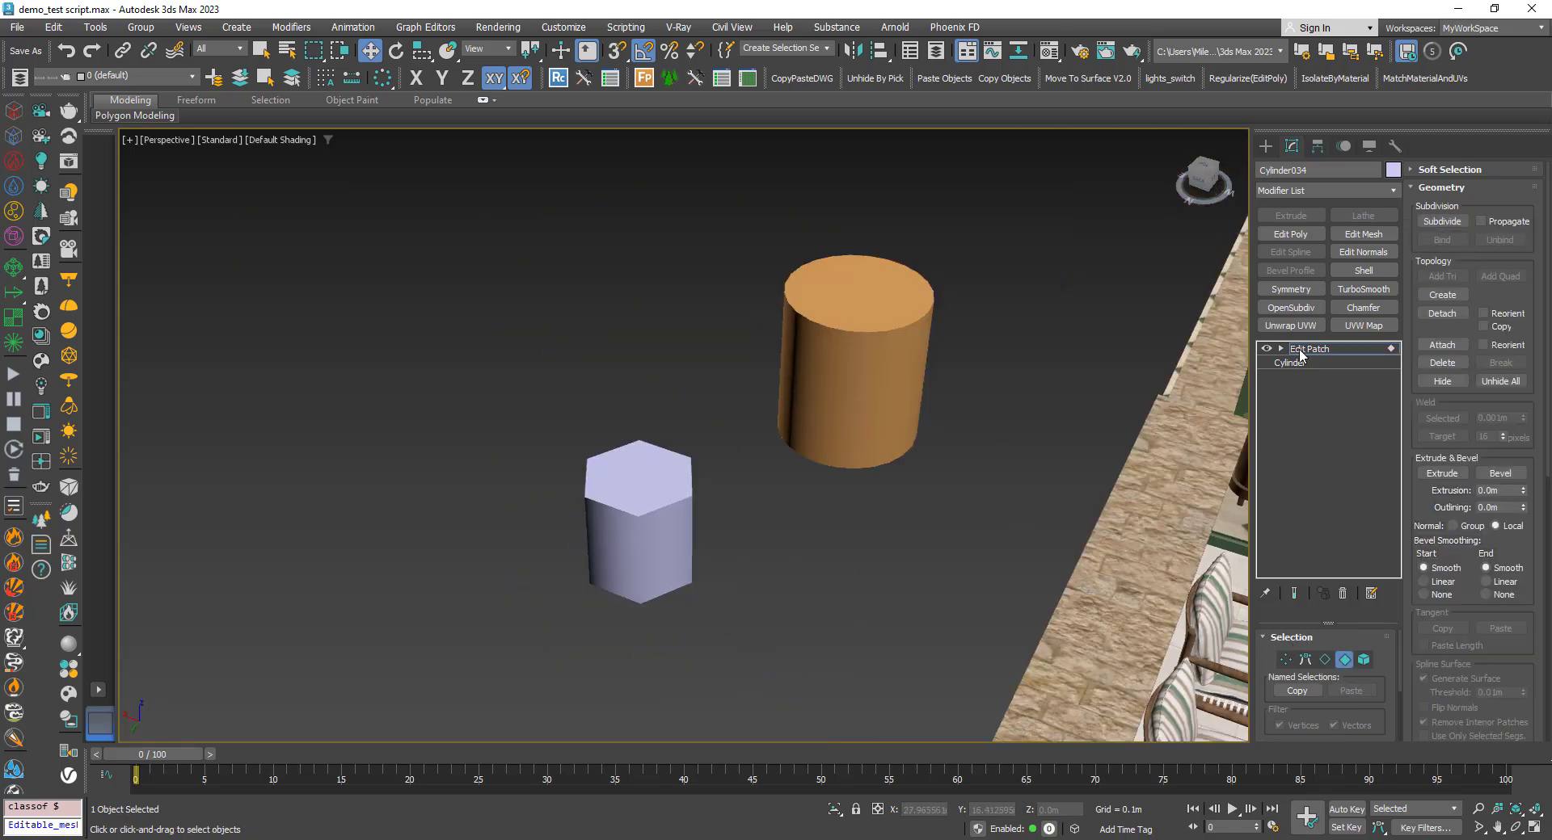
left_click(1299, 350)
Step: Select the orange cylinder and frame it in the viewport
left_click(913, 344)
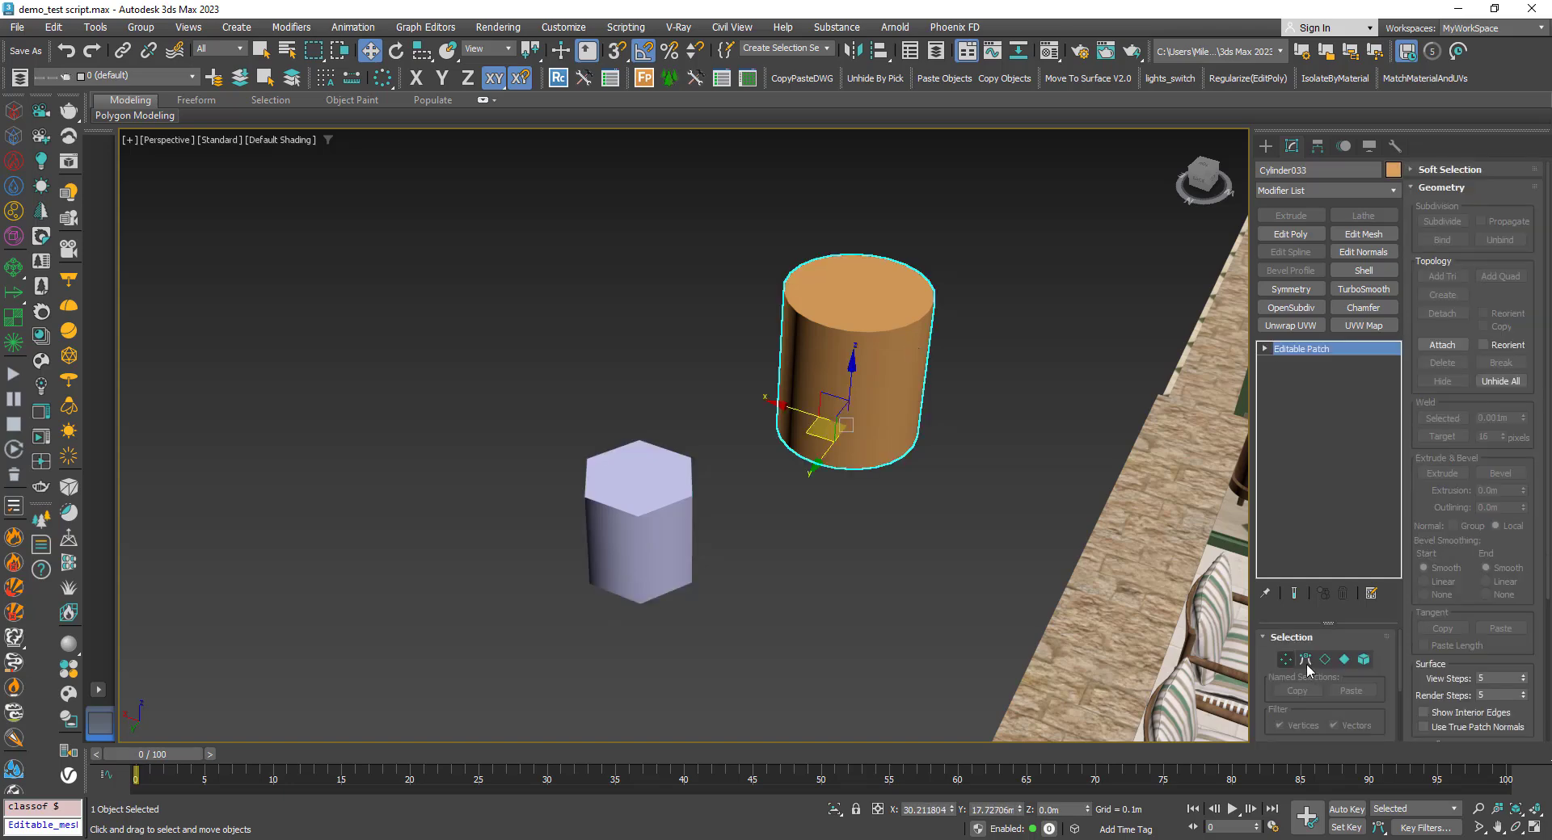
key("z")
key("shift+z")
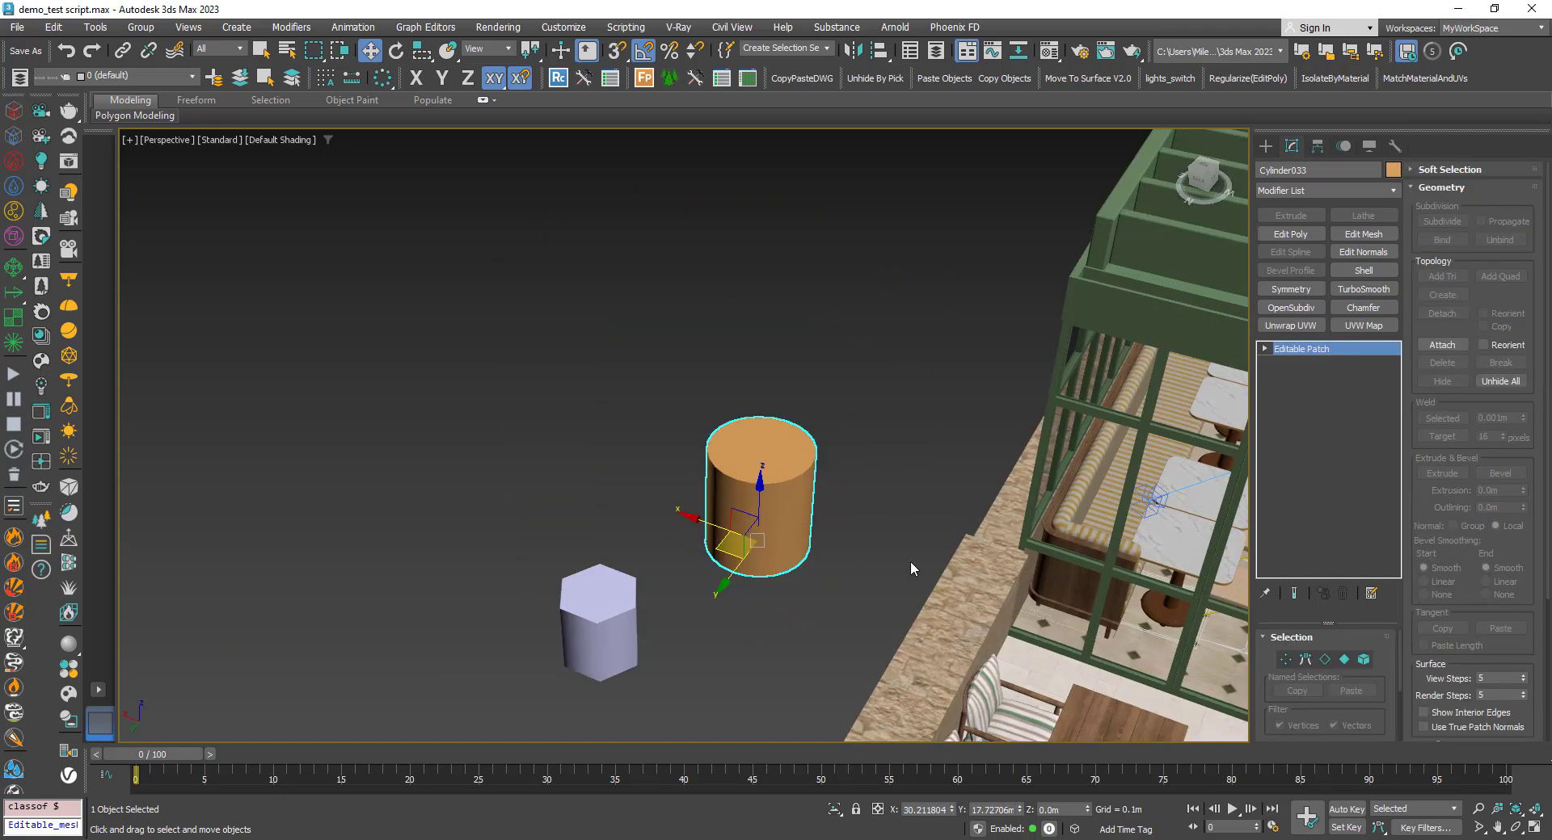
Step: Enter patch editing on the orange cylinder and frame it without any patch selected
left_click(1344, 659)
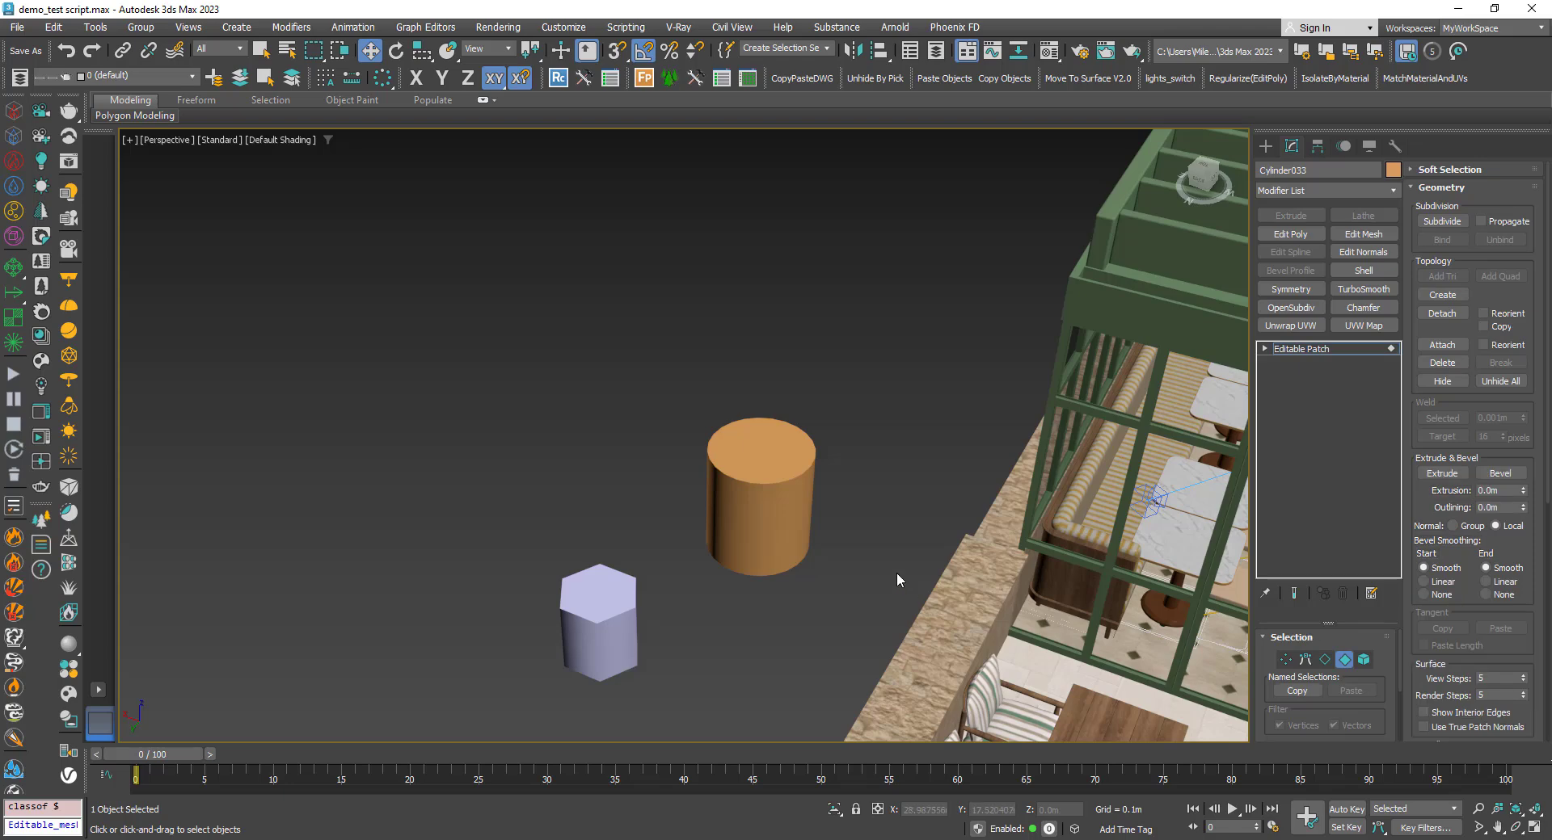
key("z")
key("shift+z")
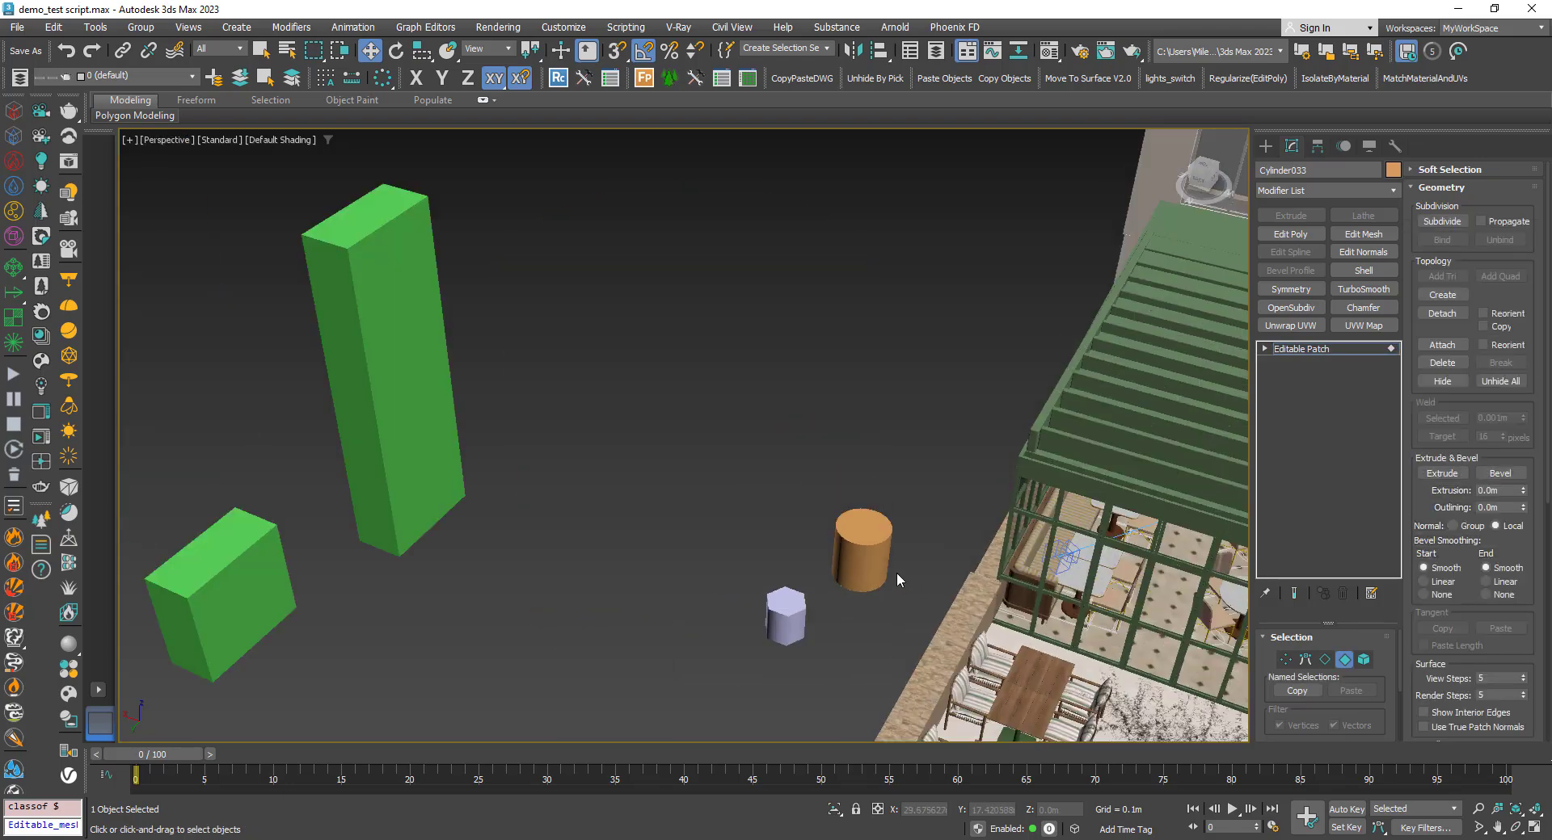
Step: Select two neighbouring side patches and a front top patch of the orange cylinder one after another, framing each in the viewport
left_click(835, 548)
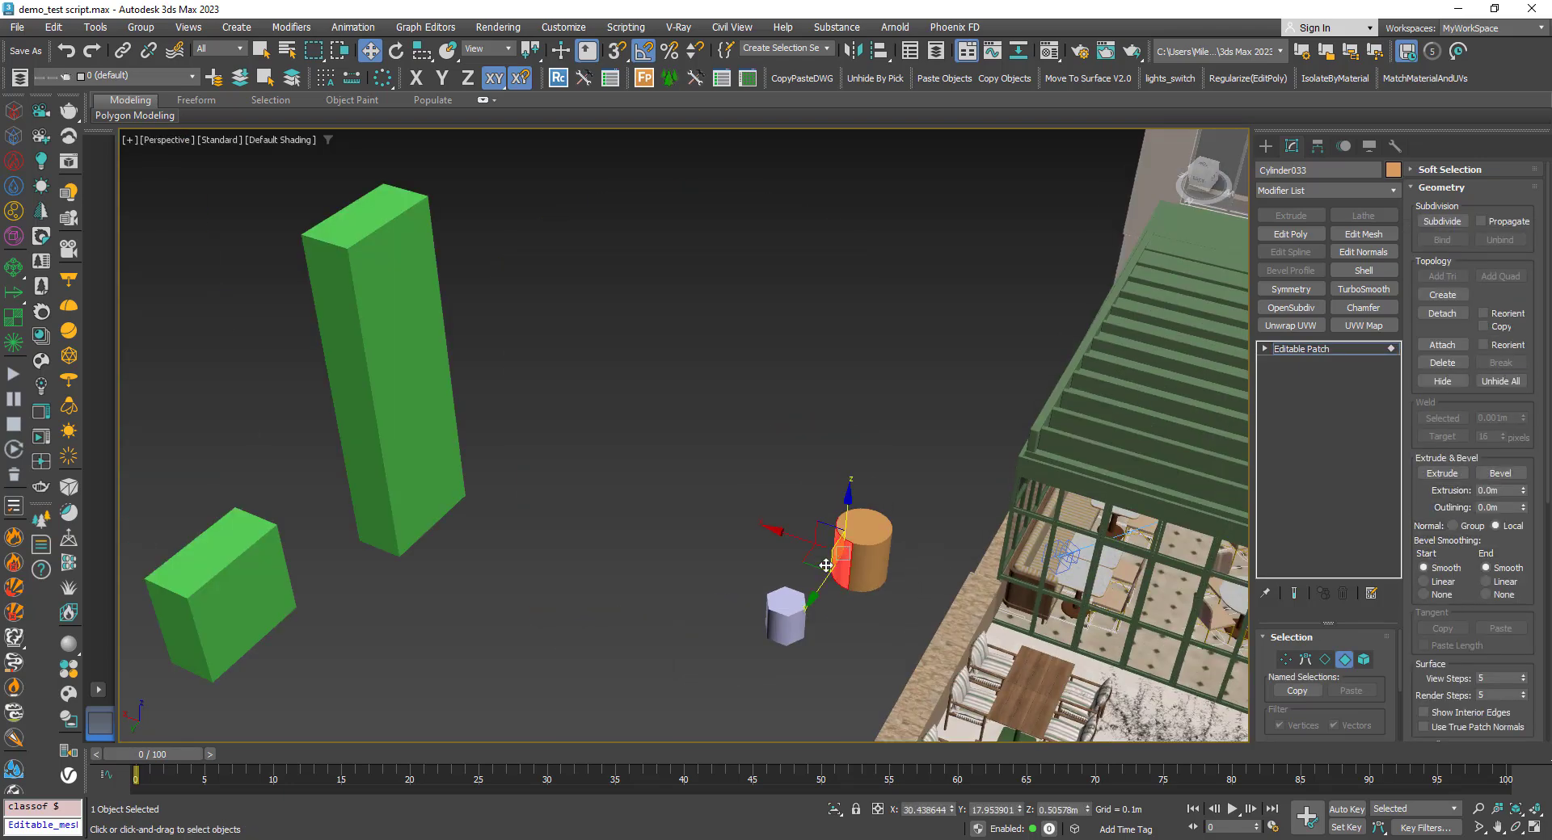
key("z")
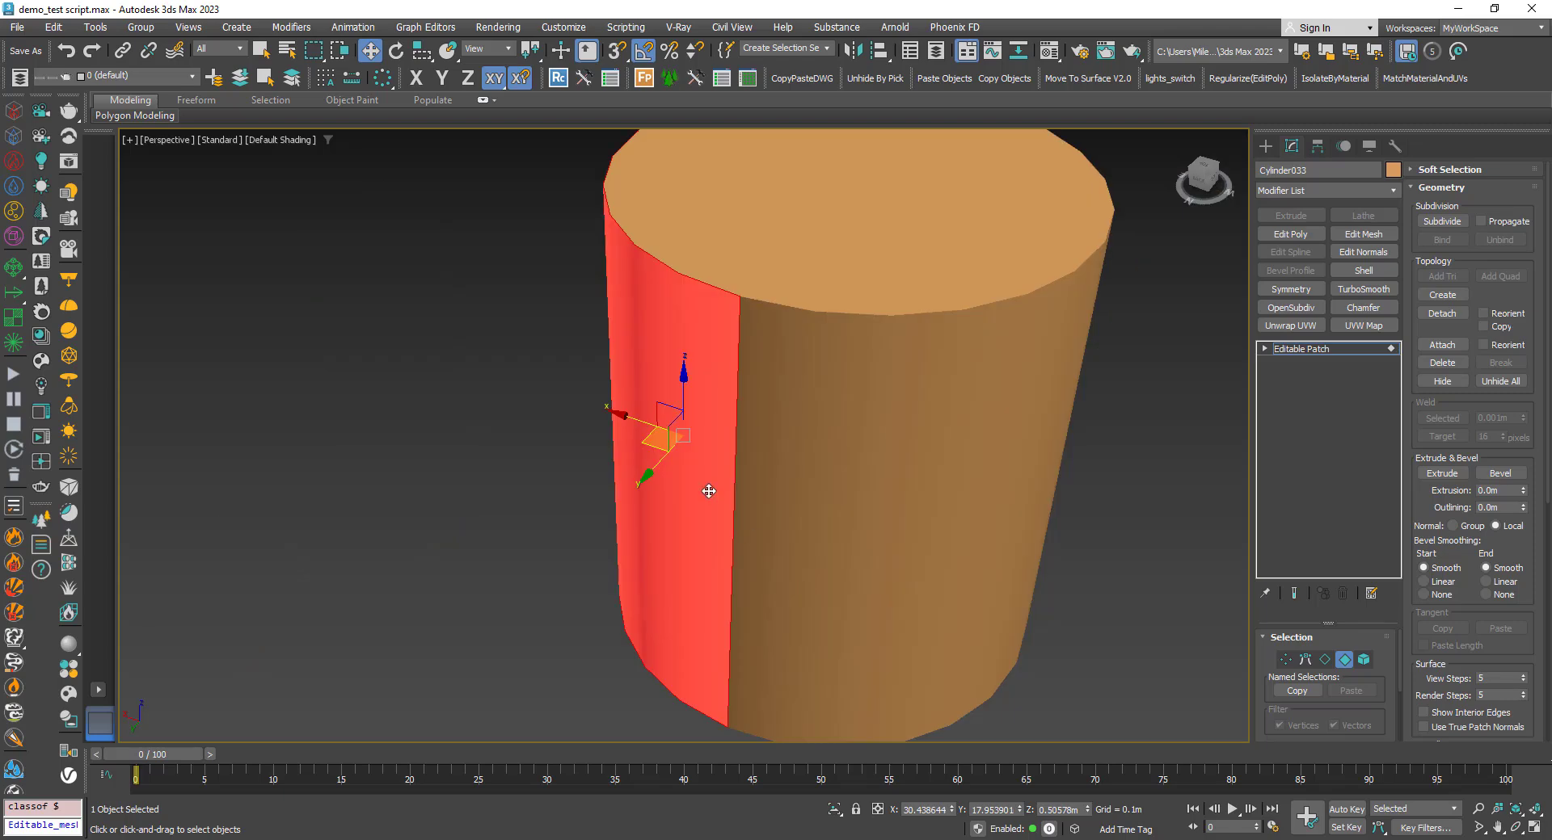
left_click(925, 430)
key("z")
left_click(649, 207)
key("z")
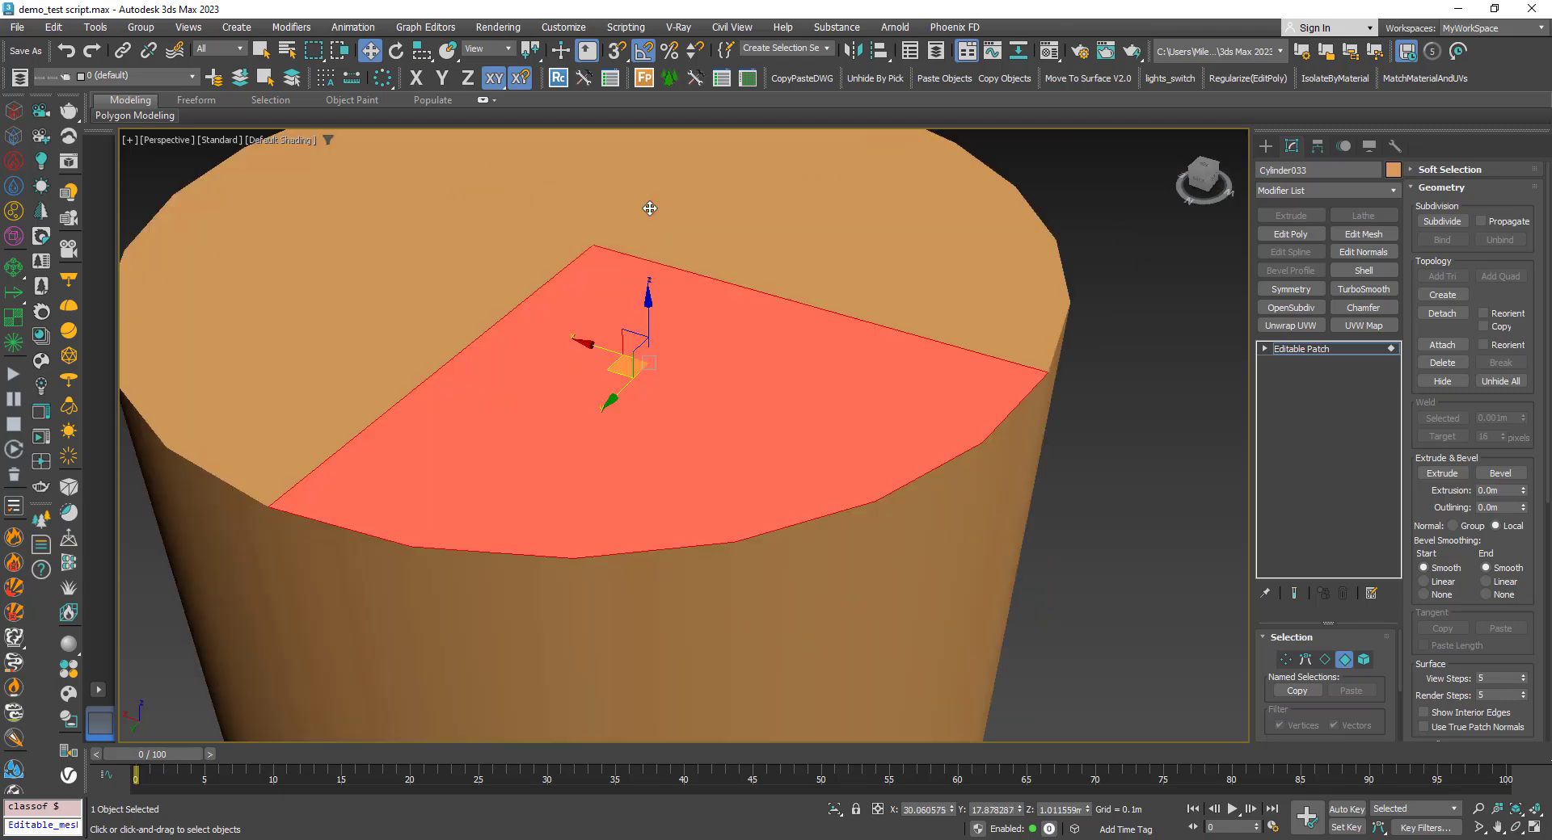
Step: Switch the orange cylinder to vertex level, frame a vertex on the back edge of its top, and clear the vertex selection
key("shift+z")
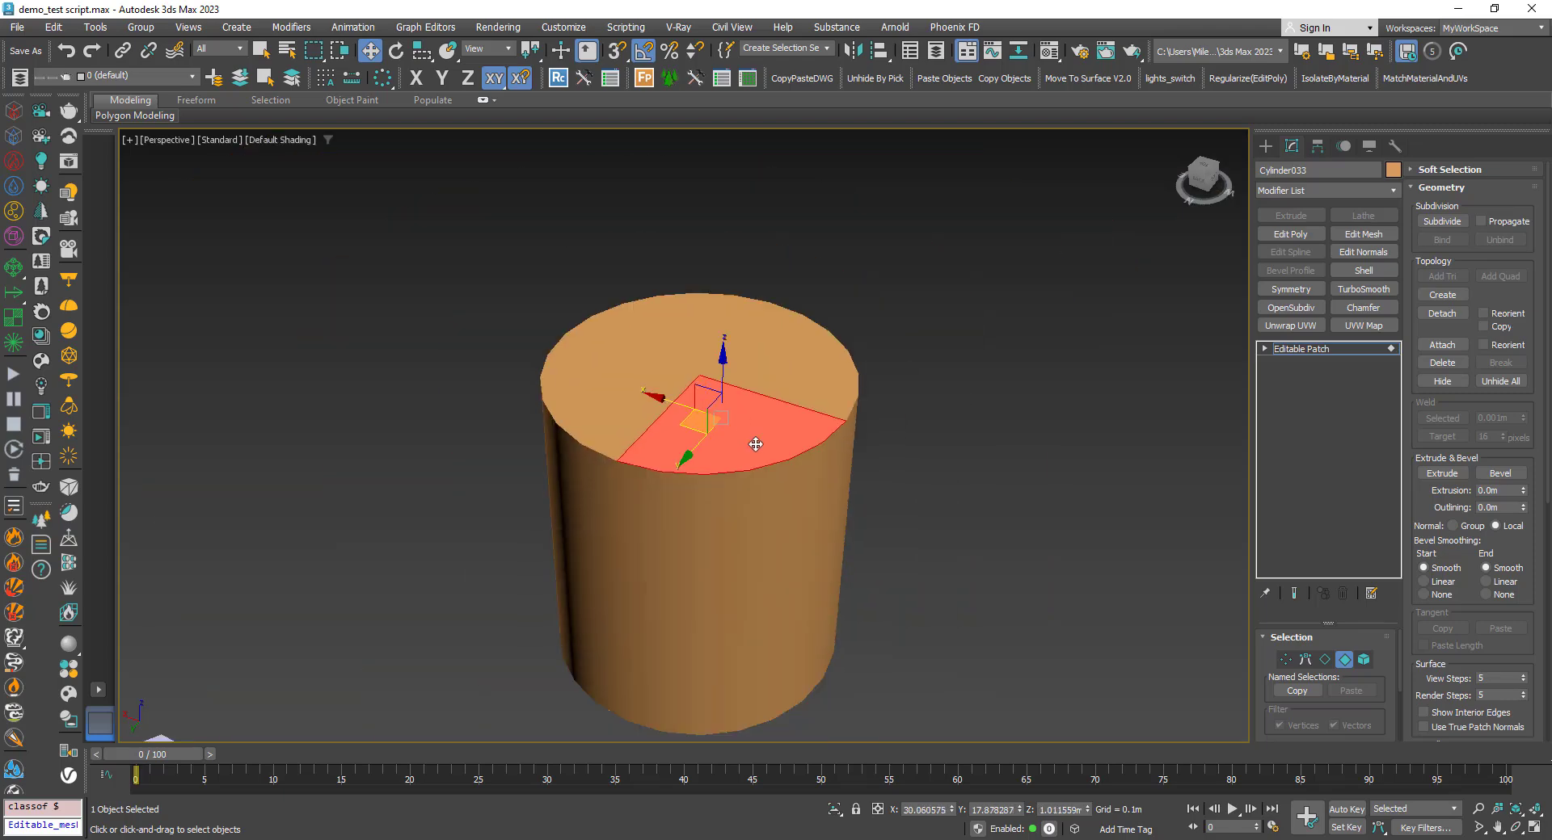
left_click(1285, 660)
left_click(791, 313)
key("z")
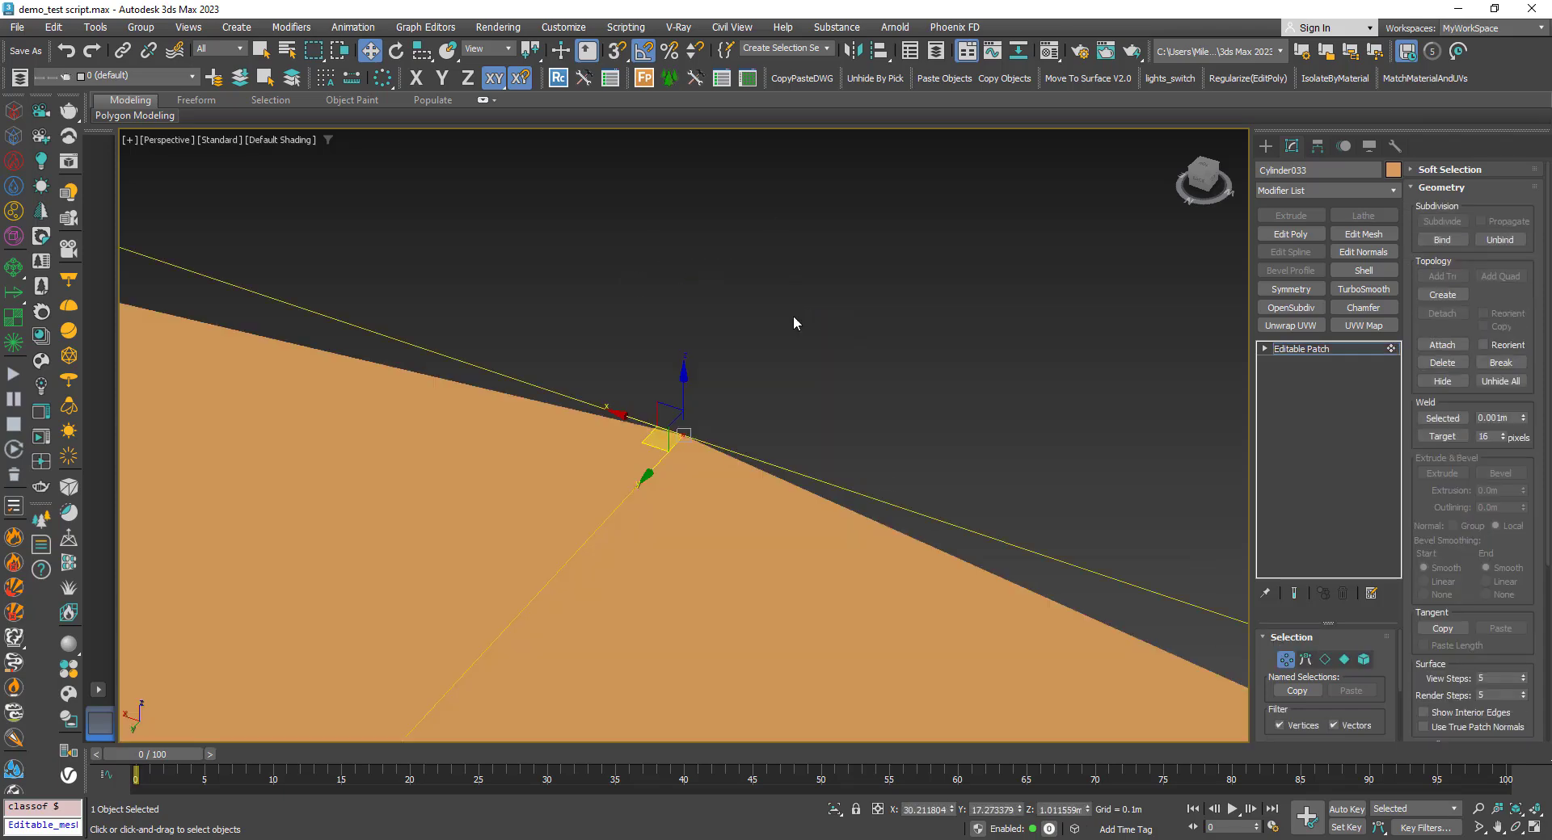
left_click(755, 353)
middle_click_drag(684, 436, 734, 379)
scroll(733, 379, "down", 5)
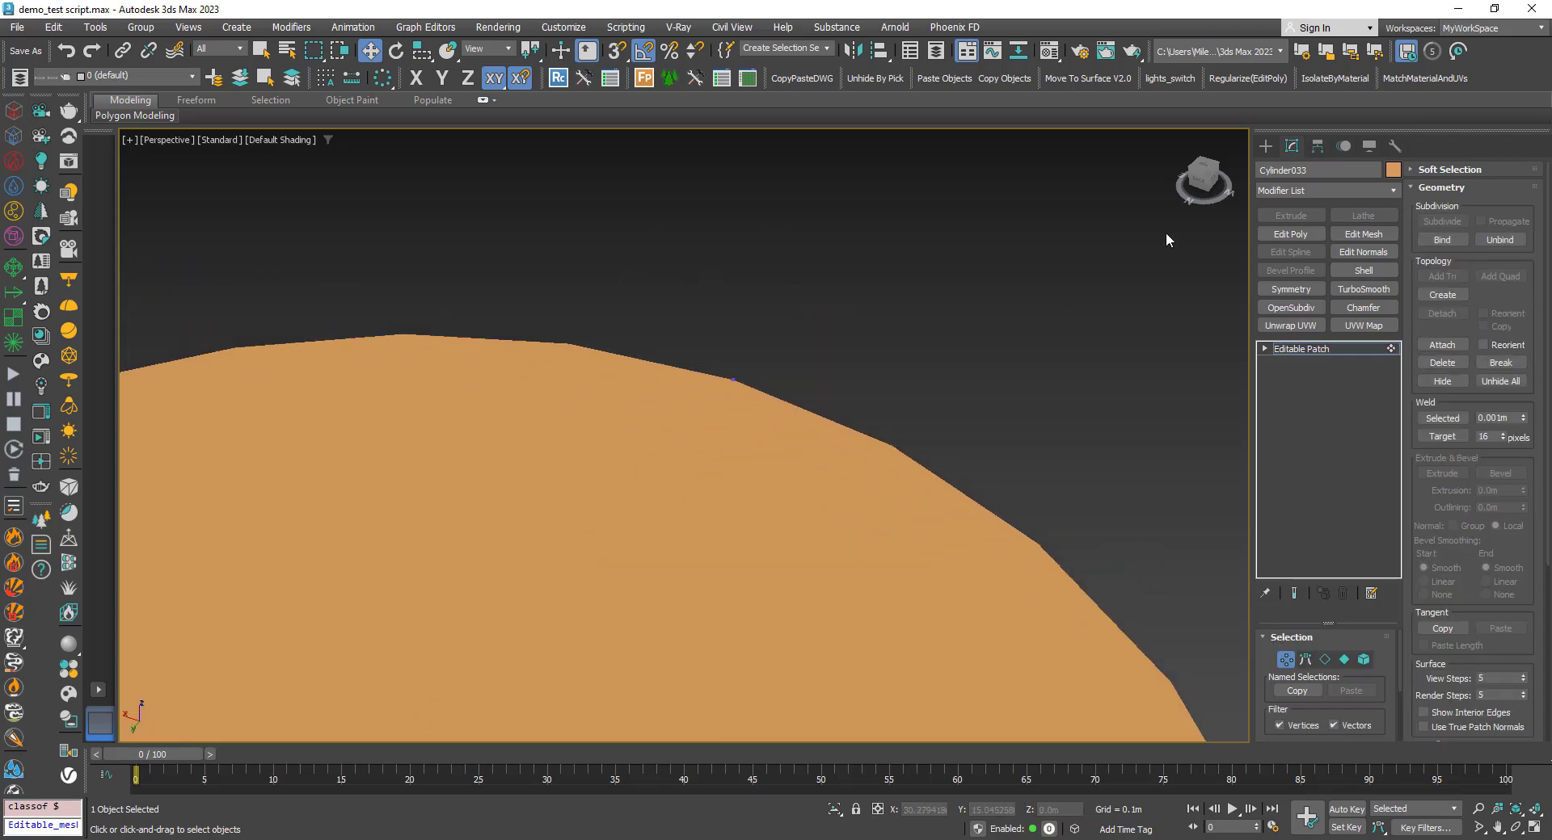
Step: Leave patch editing, frame the whole orange cylinder and return to an overview of the restaurant scene
left_click(1265, 145)
key("z")
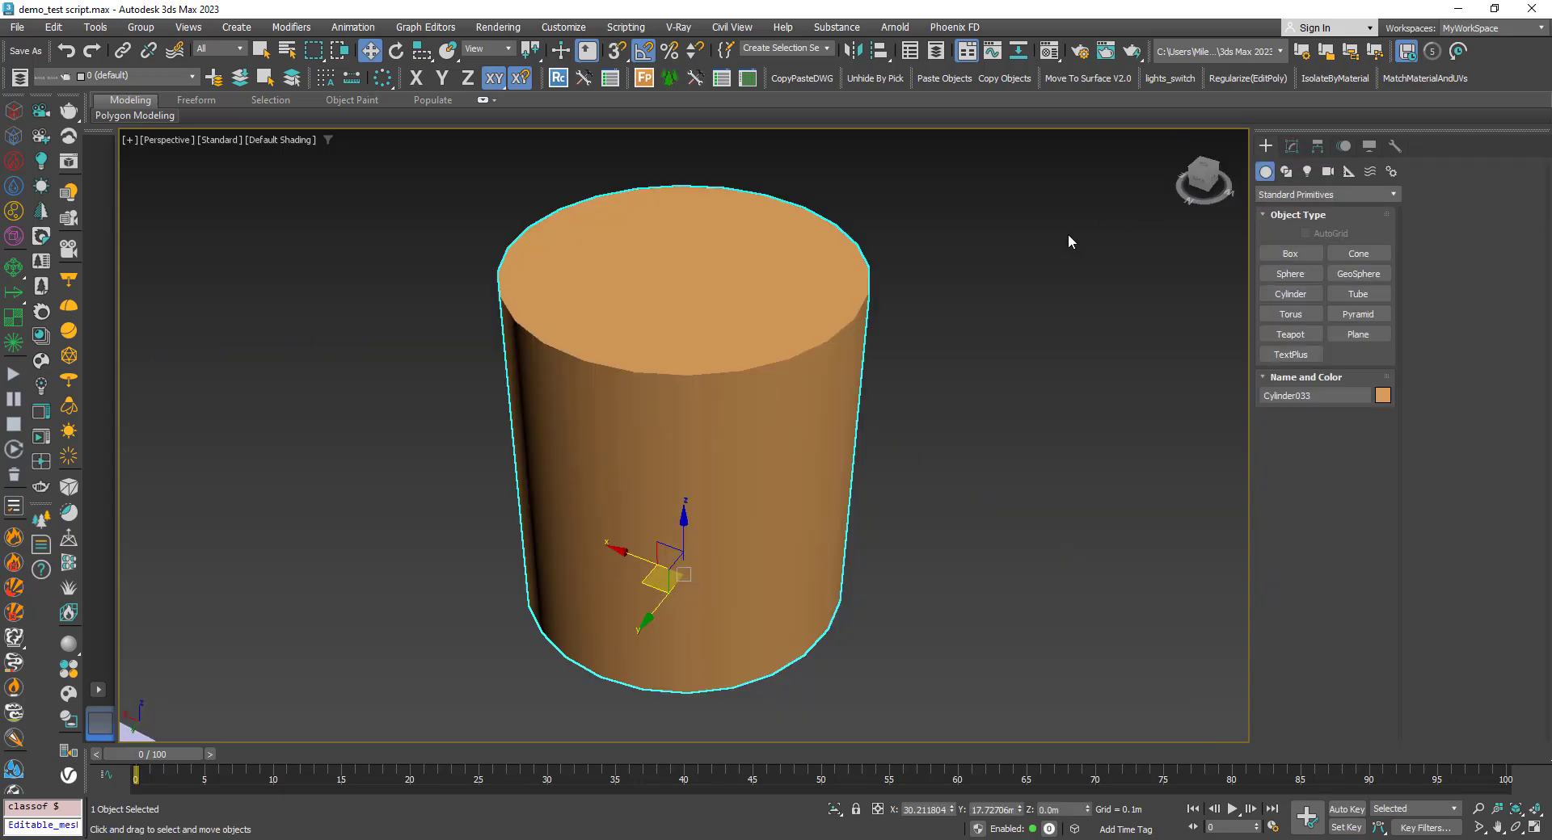
scroll(803, 453, "down", 10)
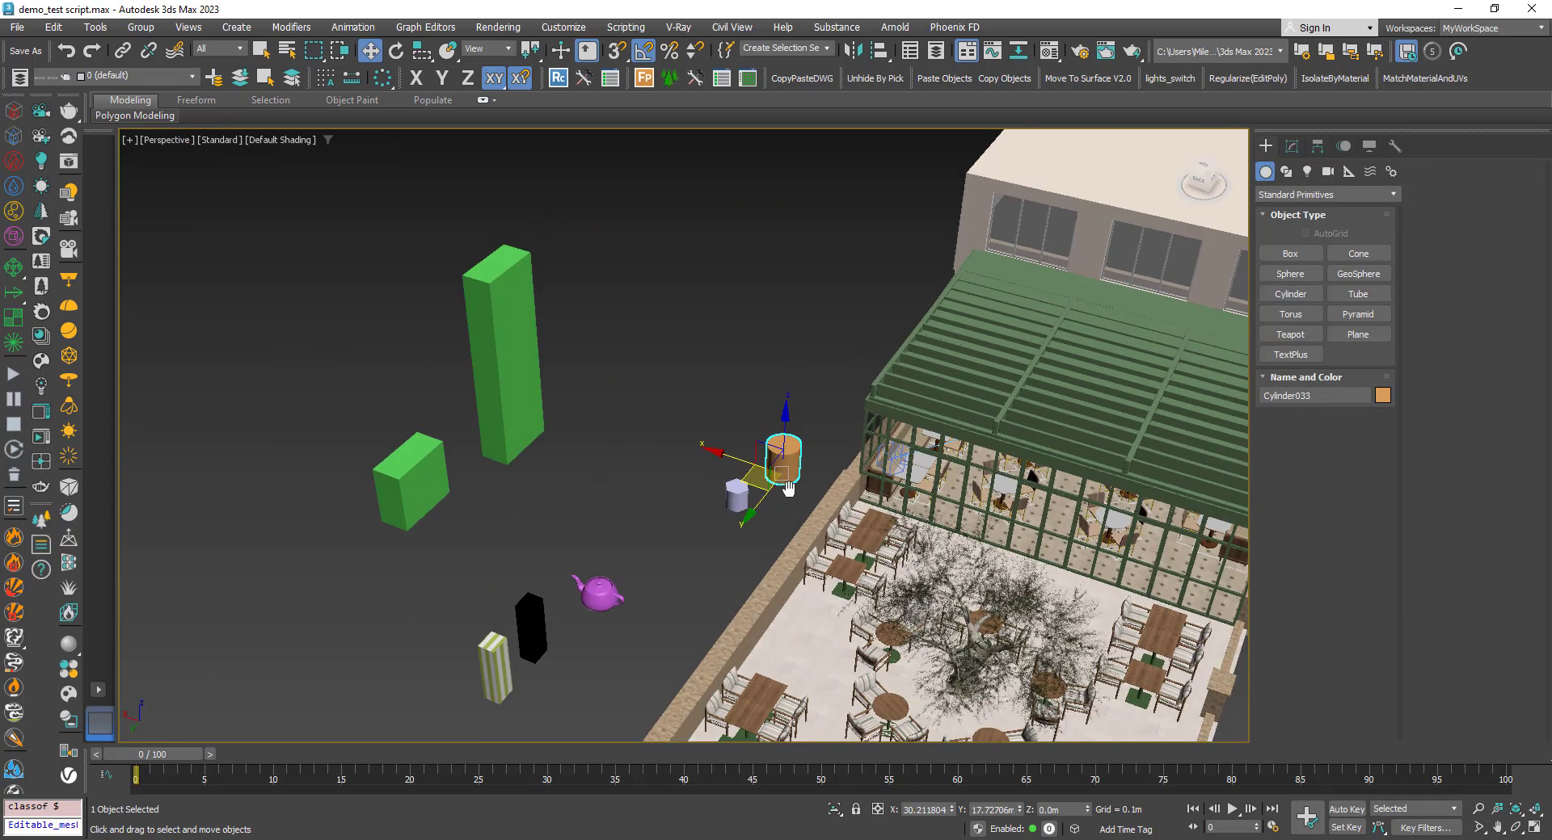
scroll(788, 488, "down", 8)
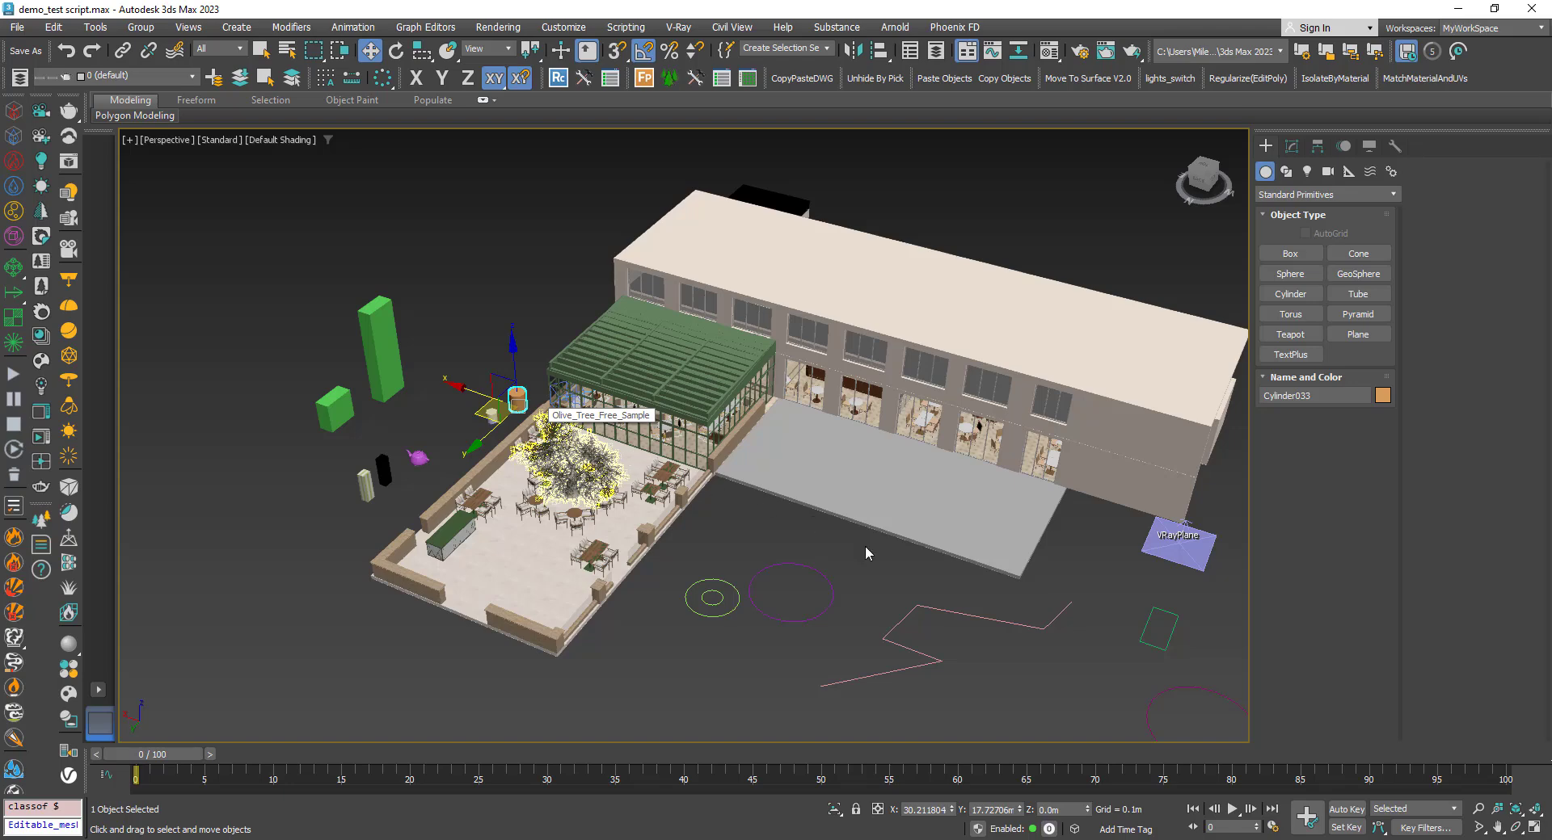